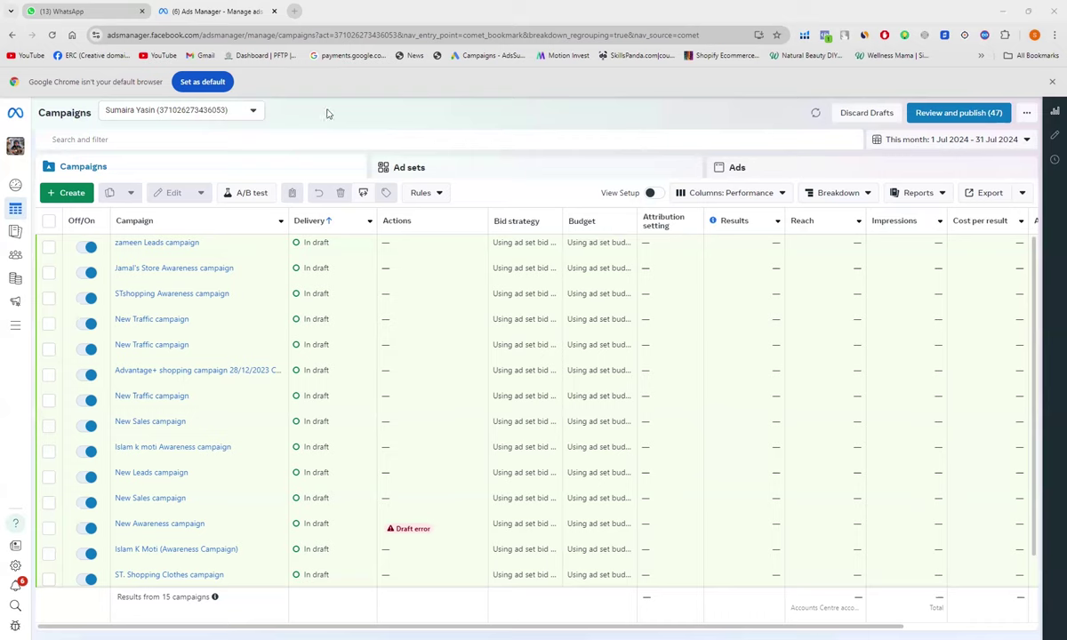
Create a new auction campaign with the Leads objective, using the Manual leads campaign setup
left_click(64, 195)
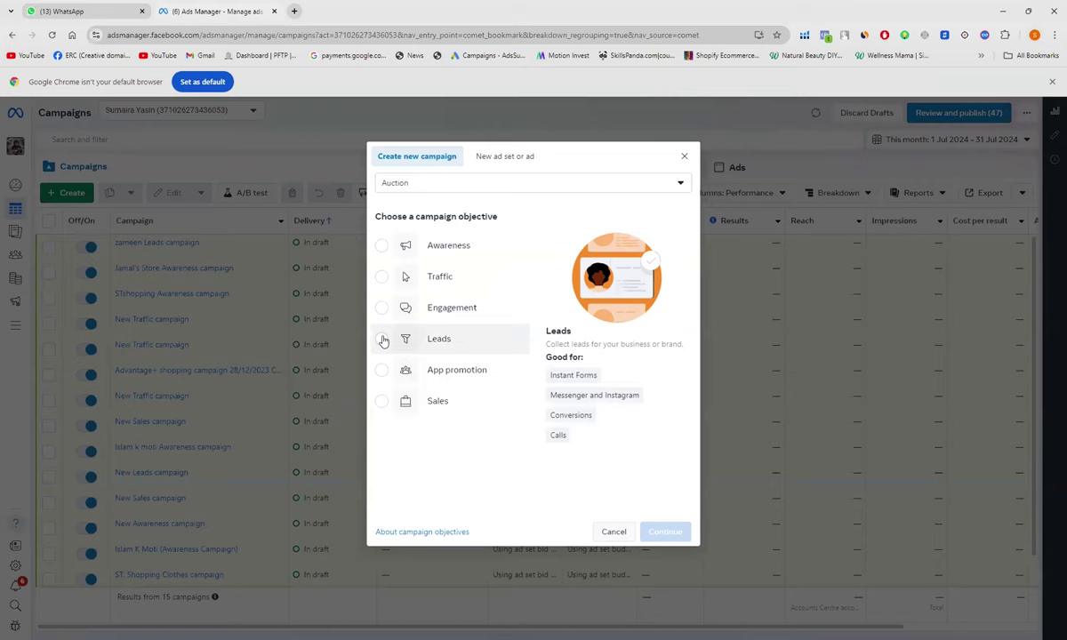
left_click(382, 341)
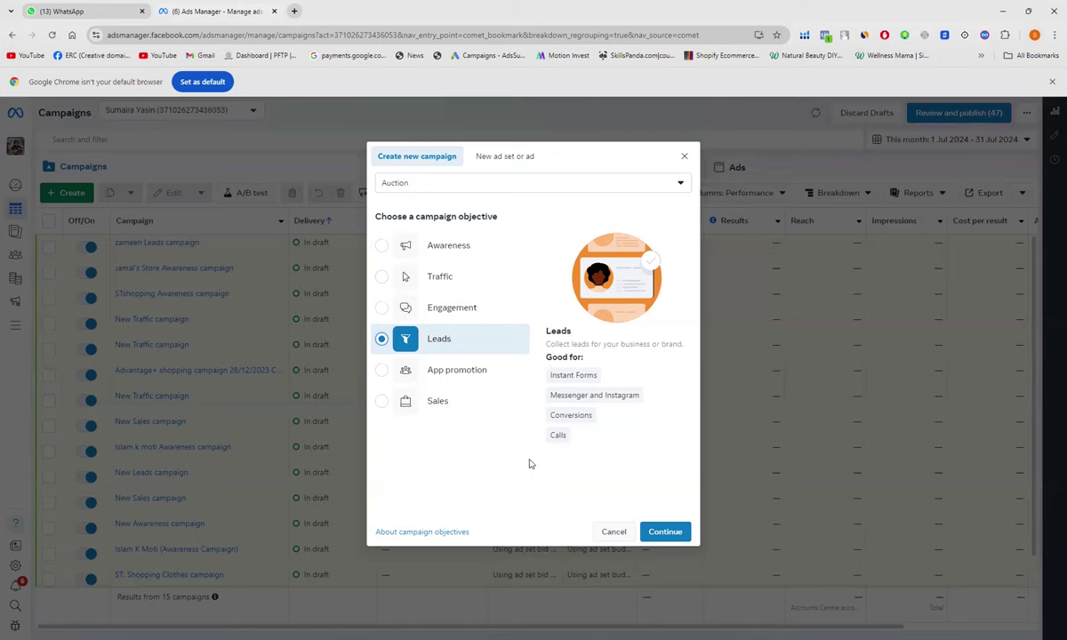
left_click(664, 534)
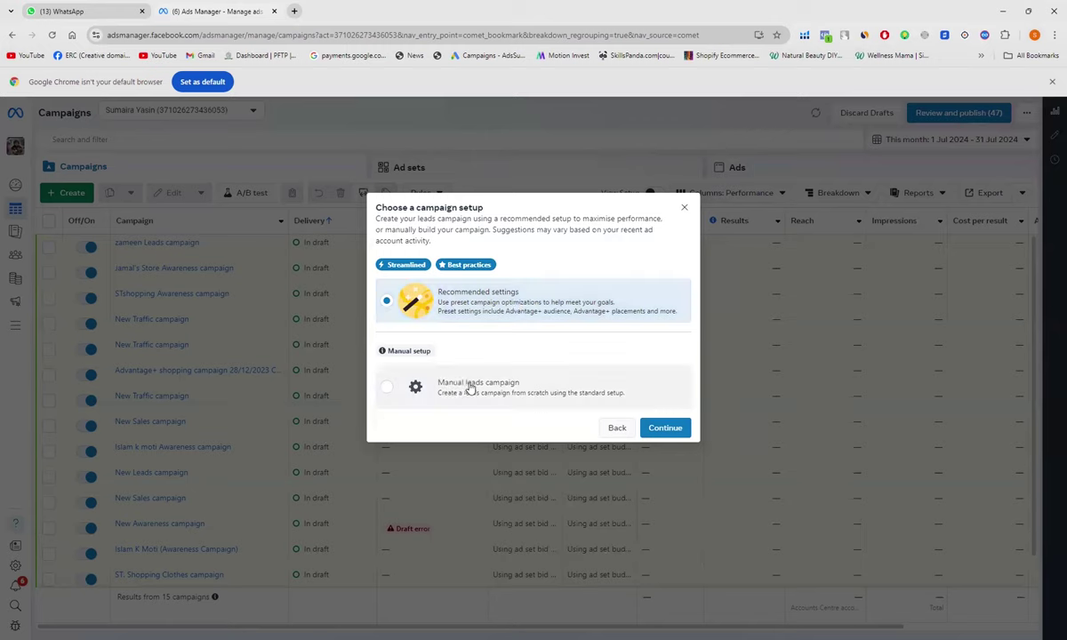
left_click(388, 390)
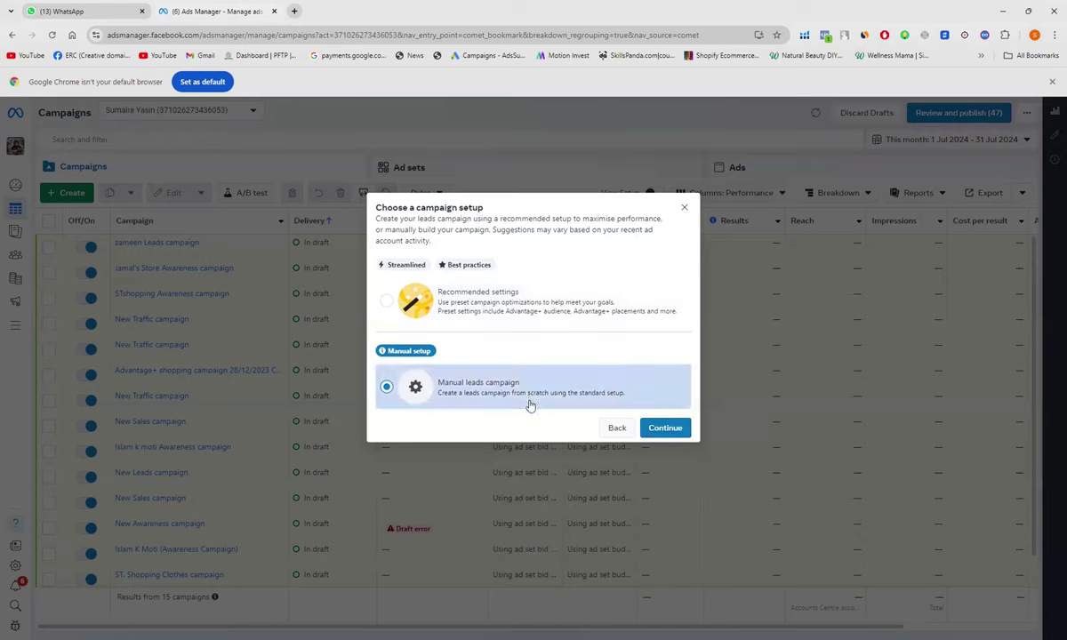
left_click(662, 431)
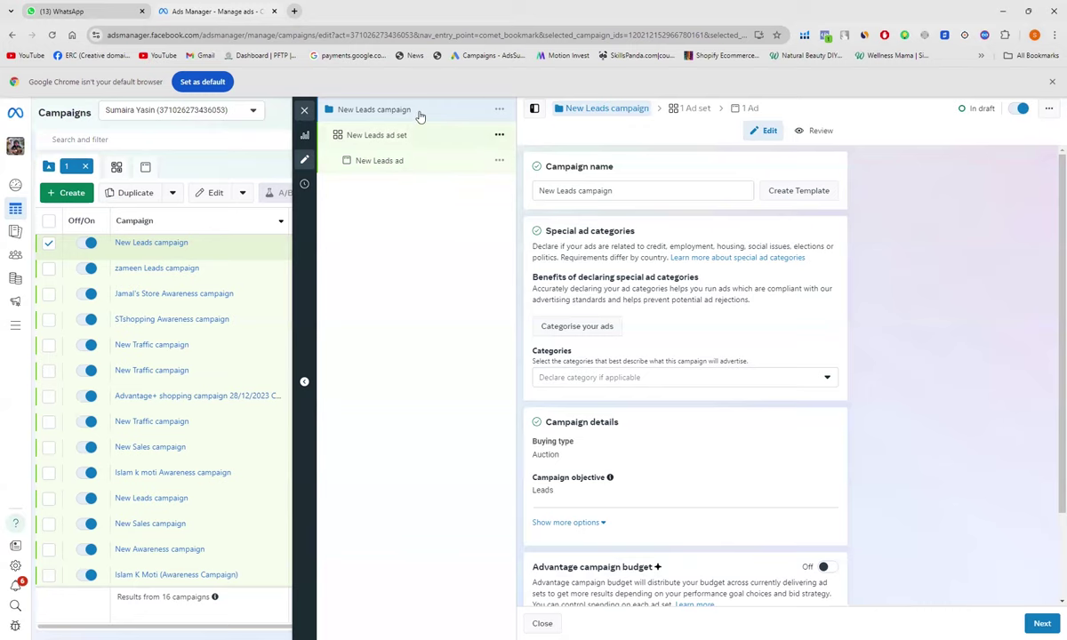
Declare Housing as the special ad category of the new leads campaign
scroll(880, 334, "down", 1)
scroll(880, 334, "down", 2)
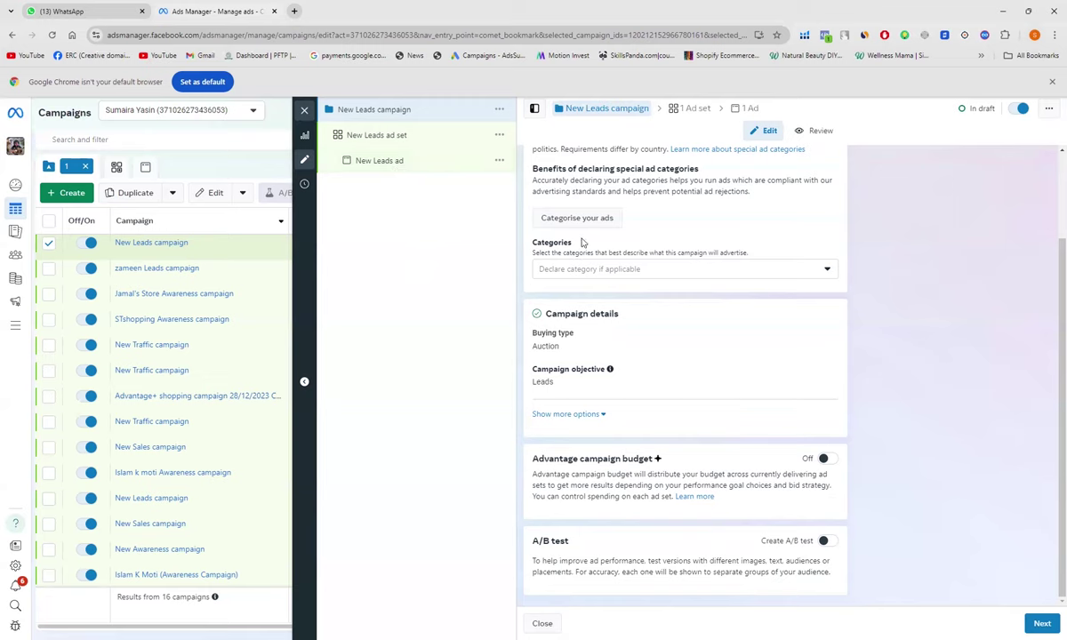
left_click(825, 273)
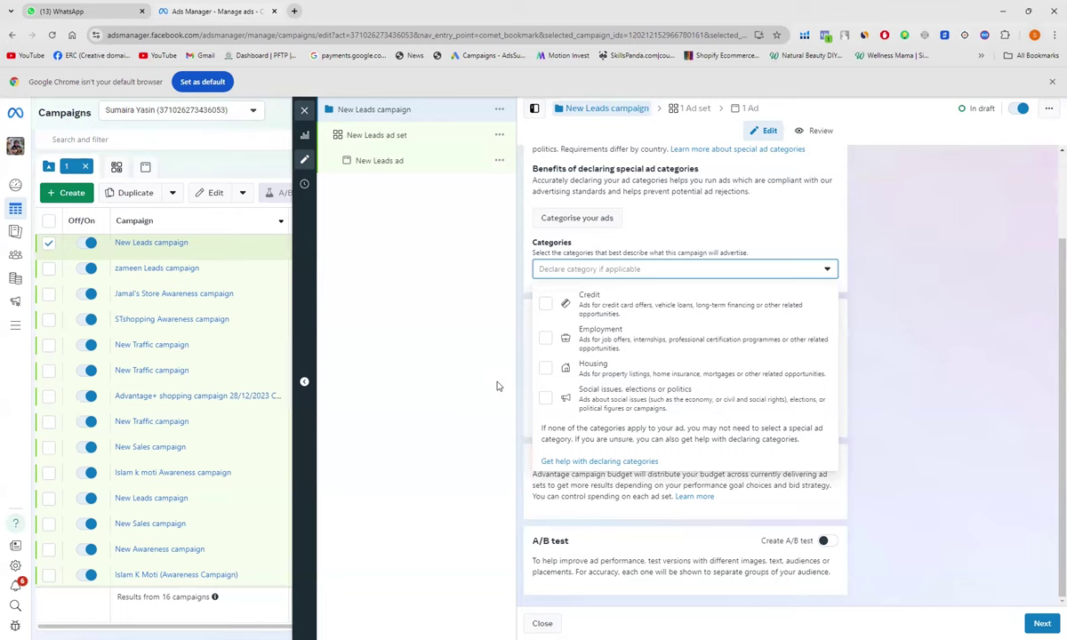
left_click(547, 372)
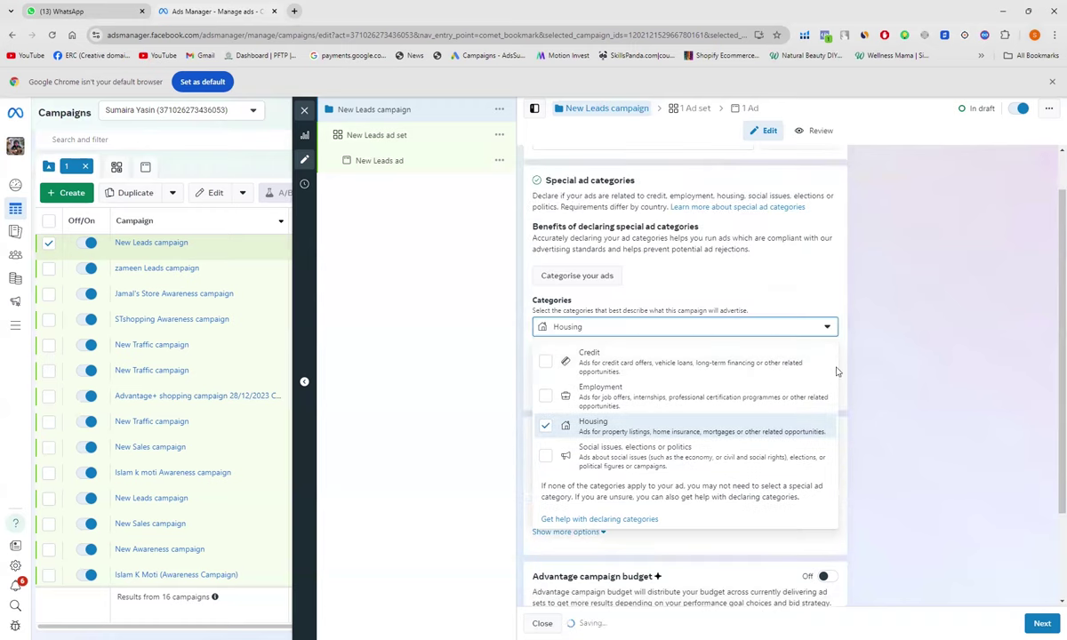
left_click(906, 454)
scroll(906, 455, "down", 2)
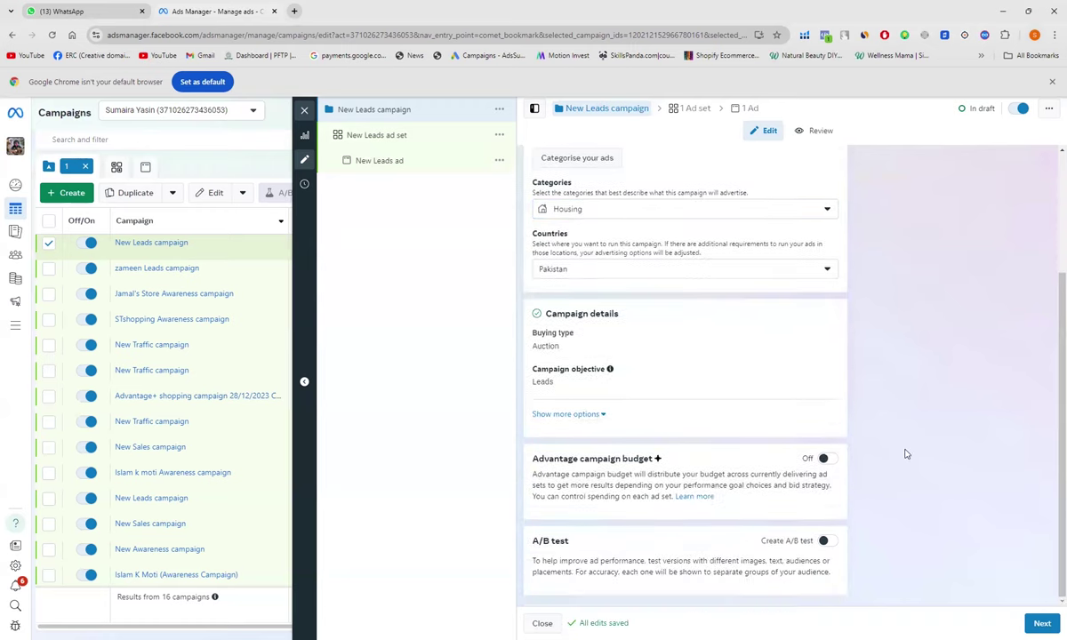
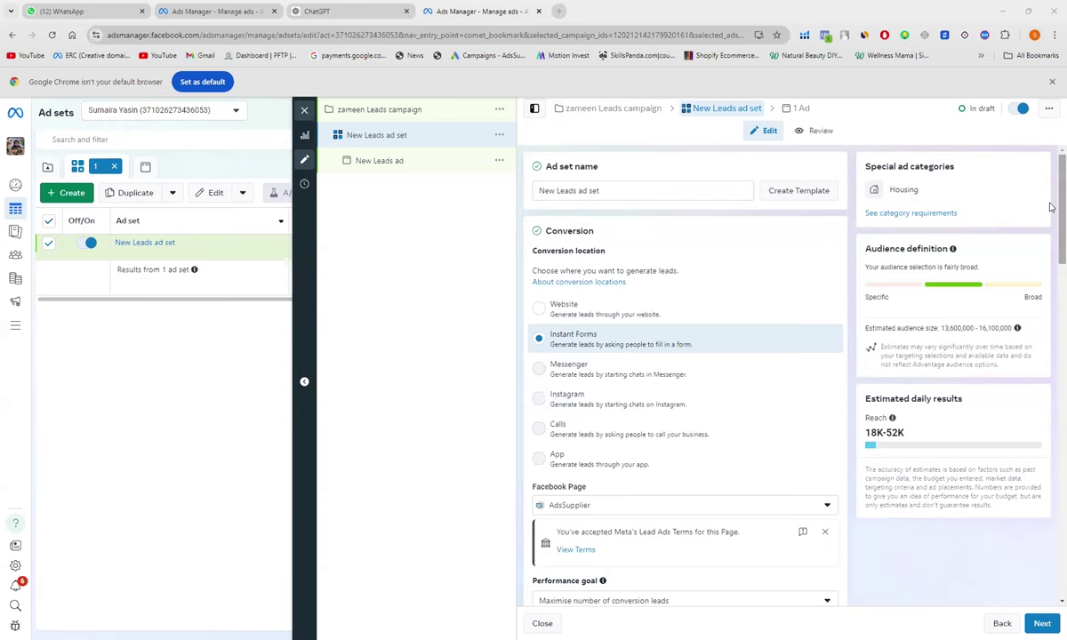
Review the zameen Leads campaign's ad set and ad, and return to the list of all campaigns
left_click_drag(1050, 207, 1050, 283)
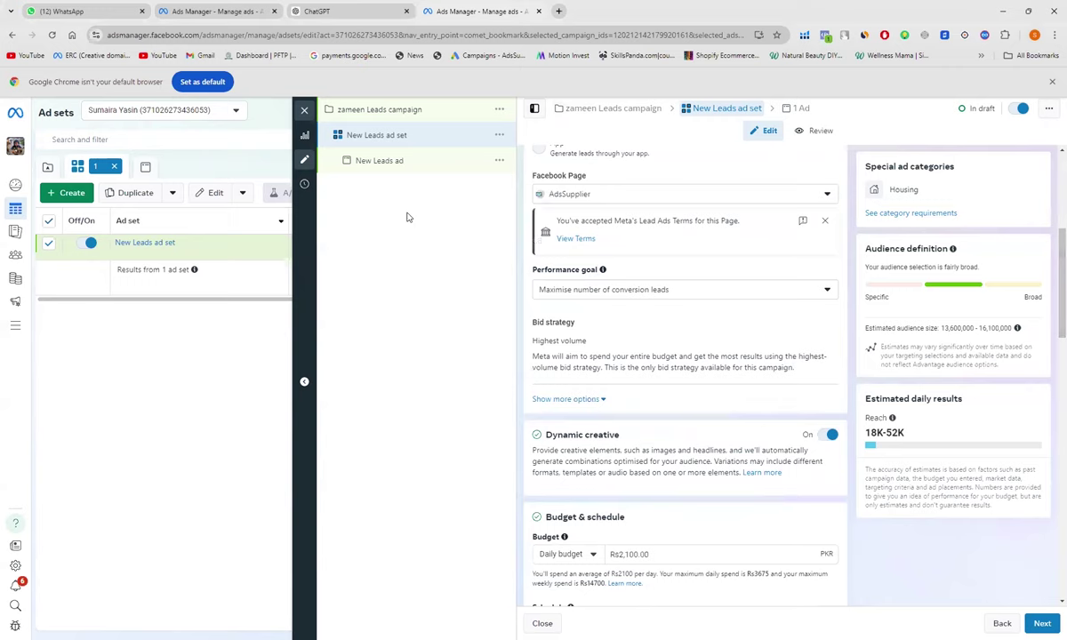
left_click(395, 168)
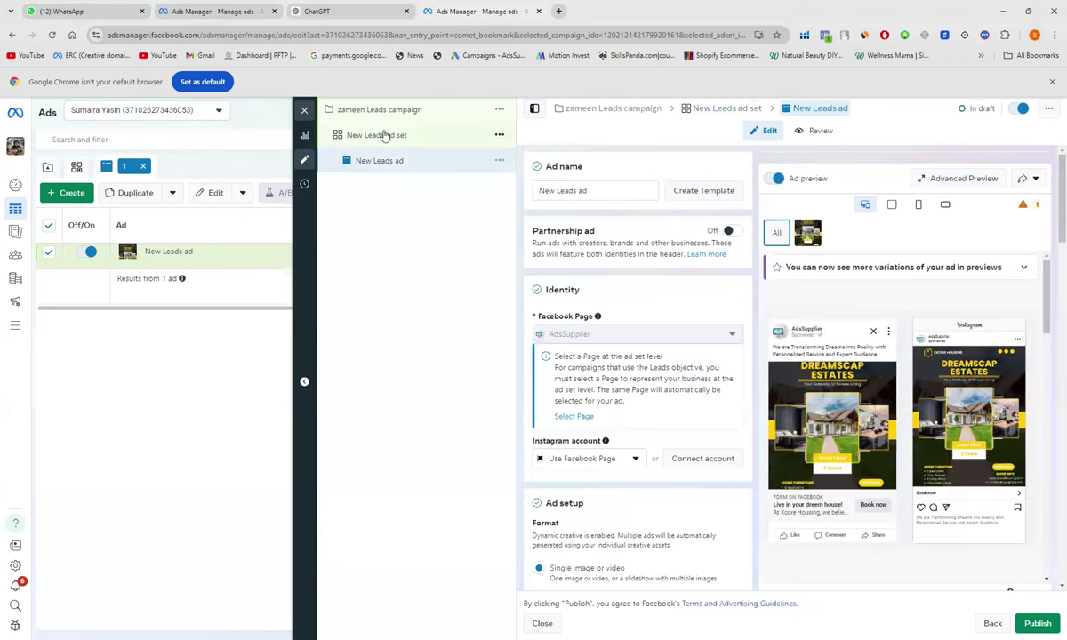
left_click(387, 136)
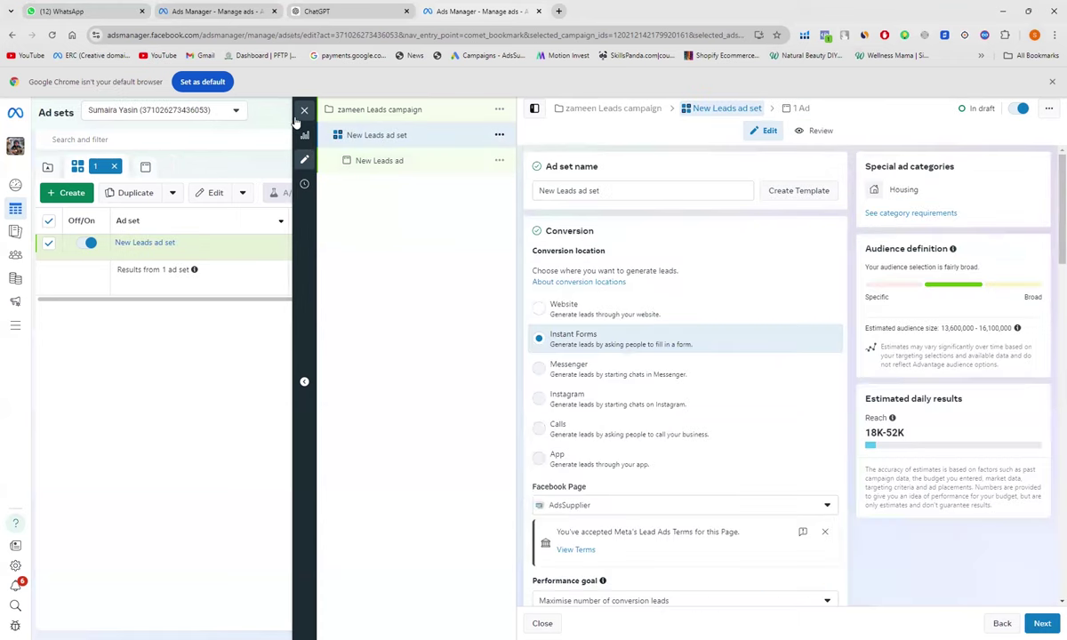
left_click(304, 110)
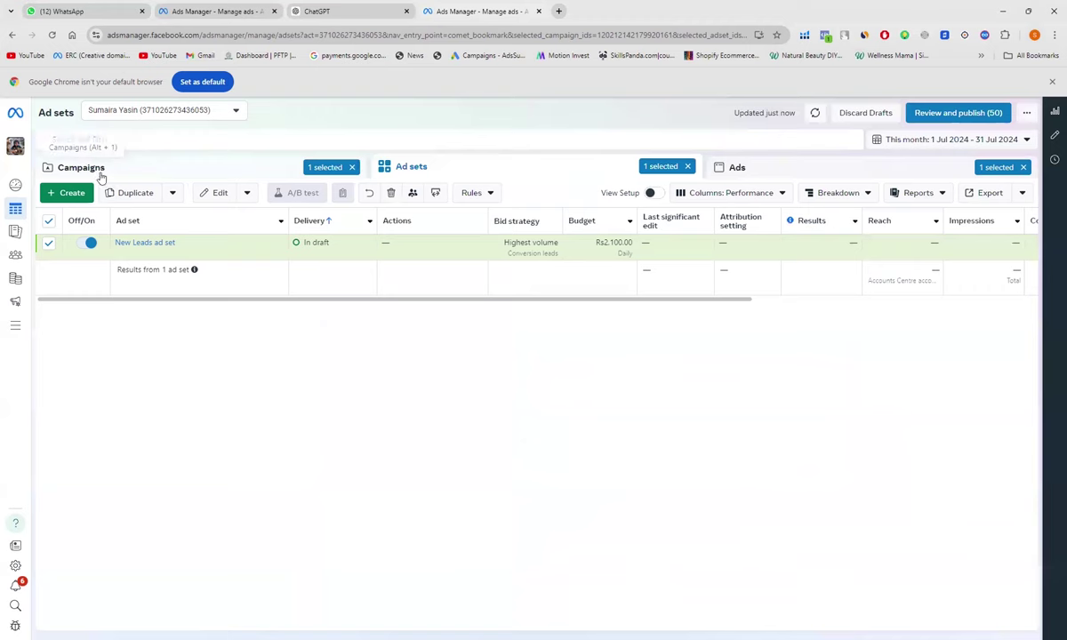
left_click(102, 169)
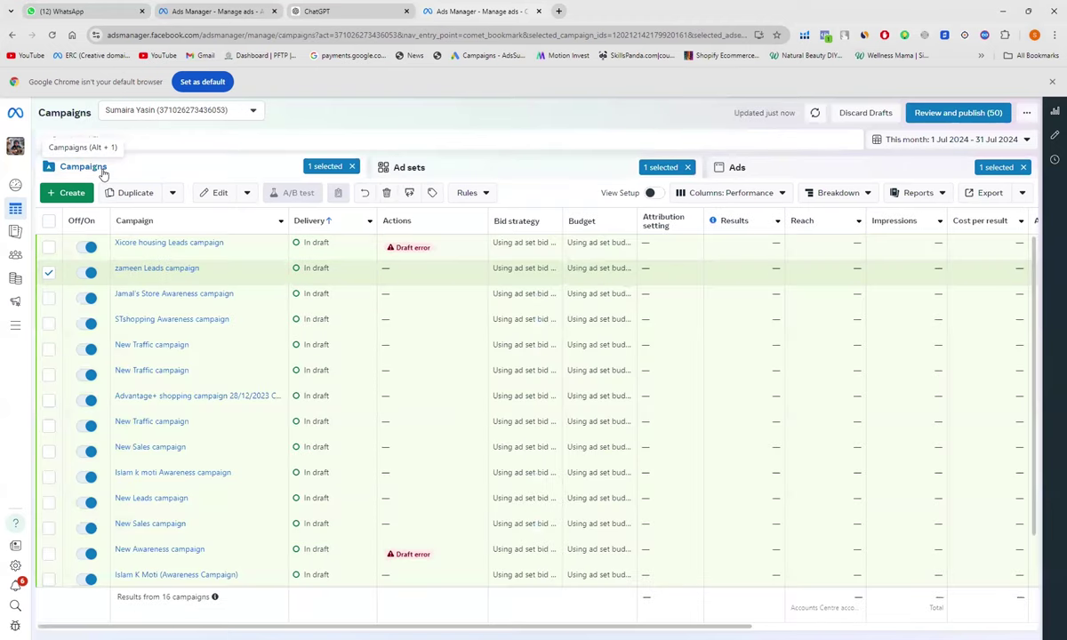
In the Xicore housing Leads campaign's ad set, set the performance goal to Maximise number of conversion leads
left_click(210, 11)
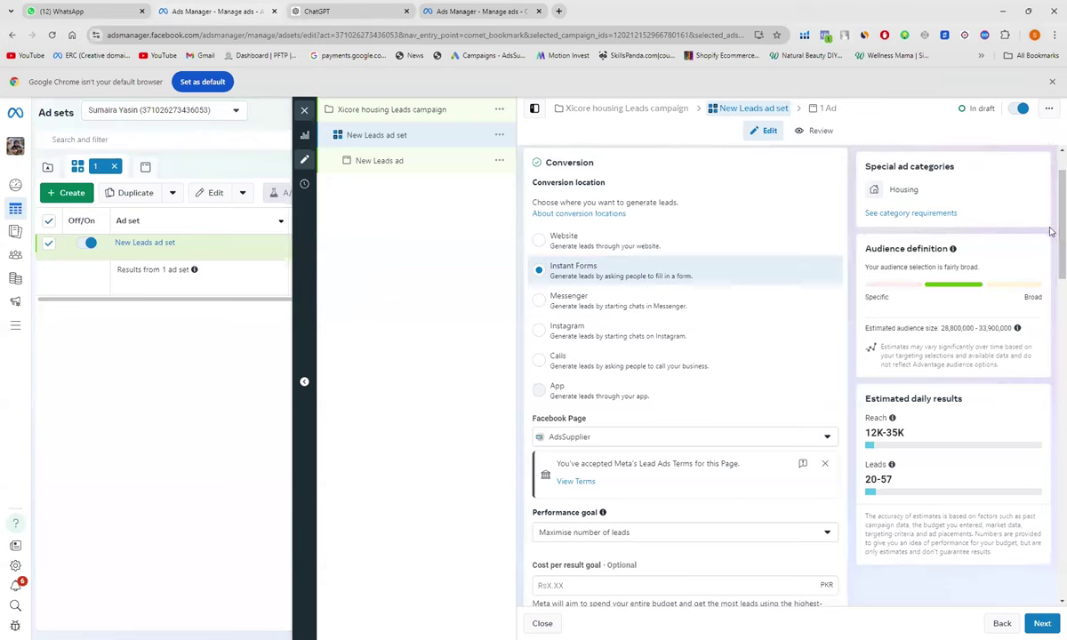
left_click_drag(1050, 231, 1050, 265)
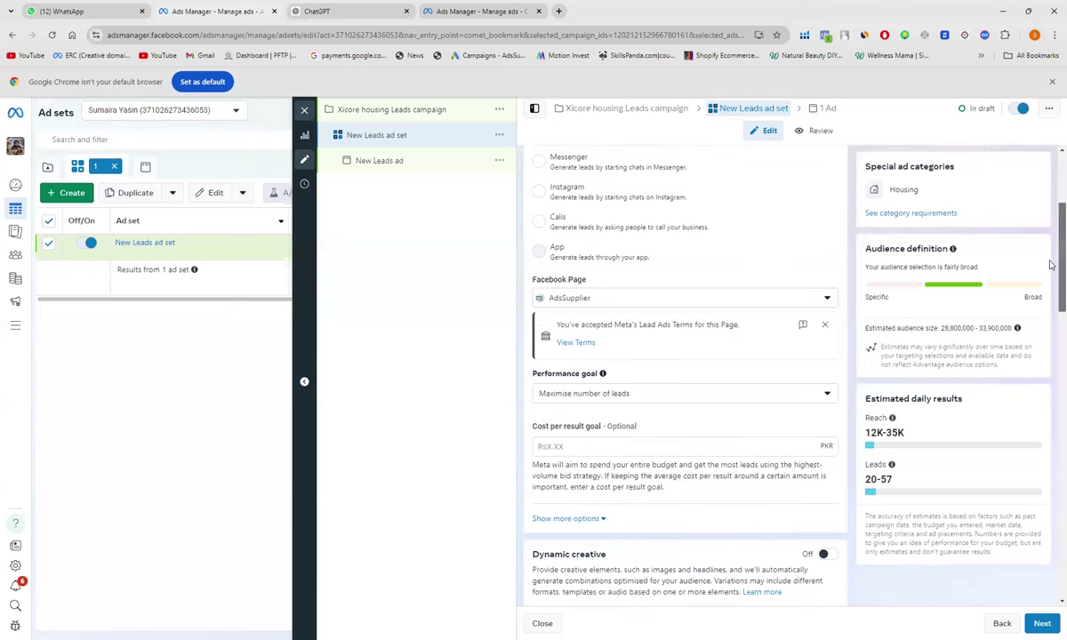
scroll(987, 253, "down", 2)
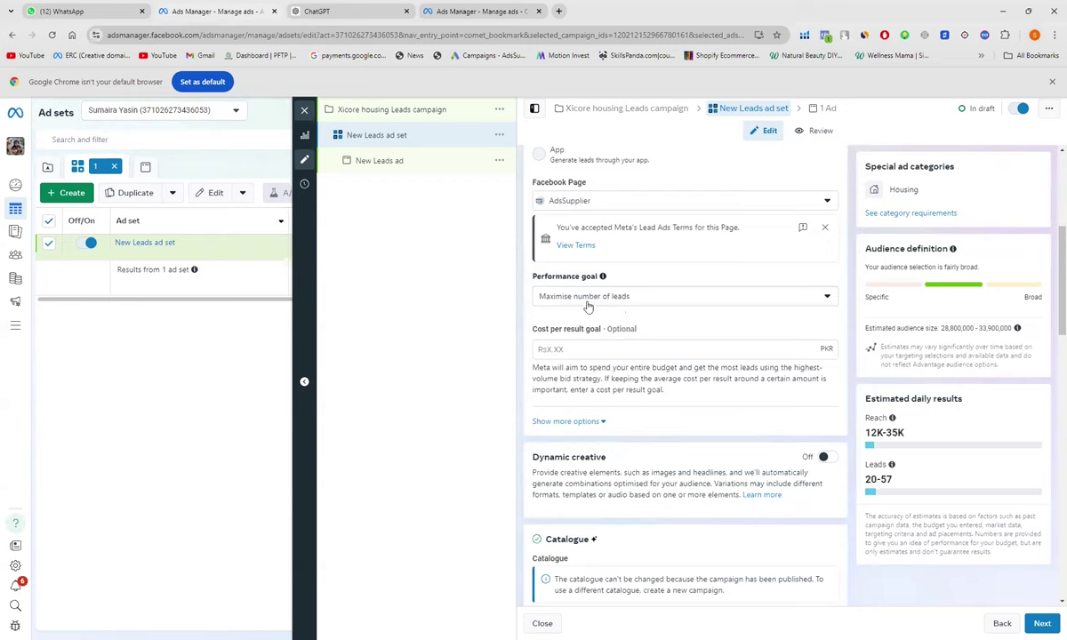
left_click(832, 297)
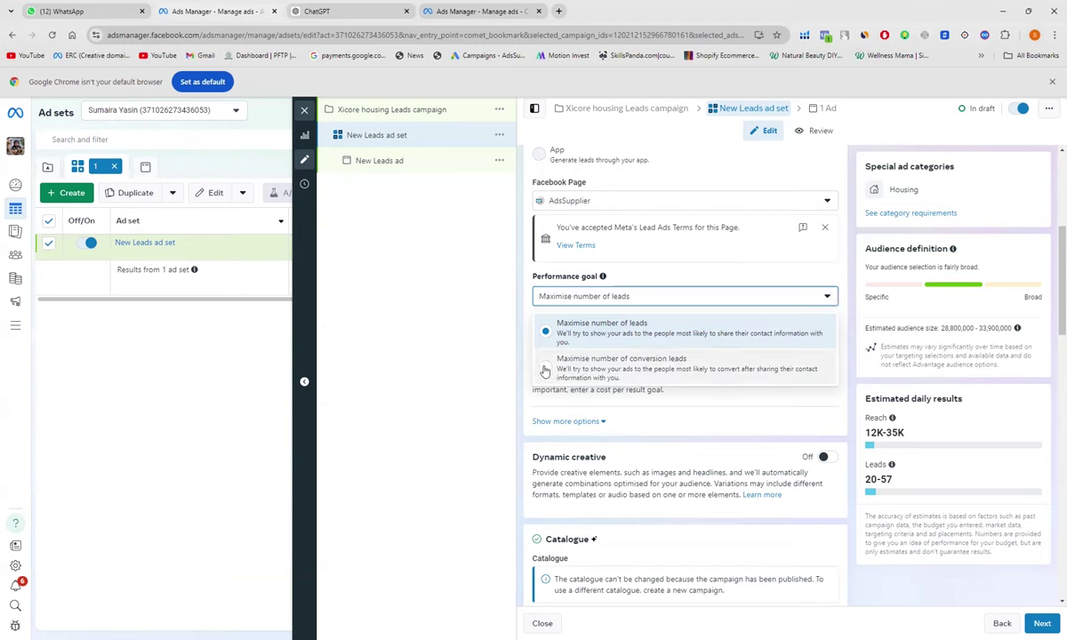
left_click(545, 371)
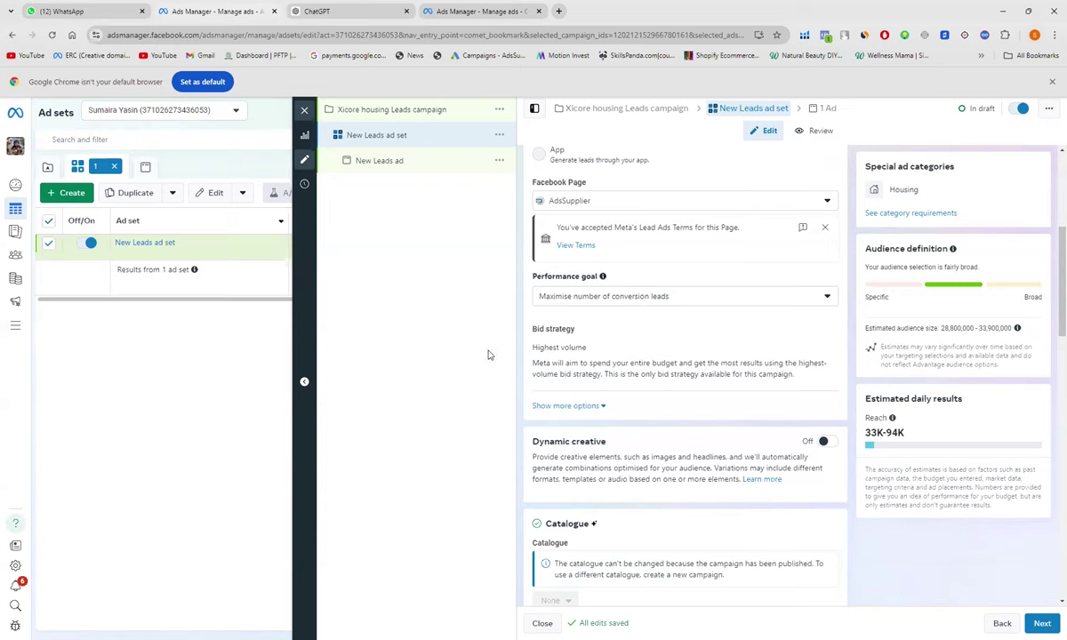
left_click(696, 296)
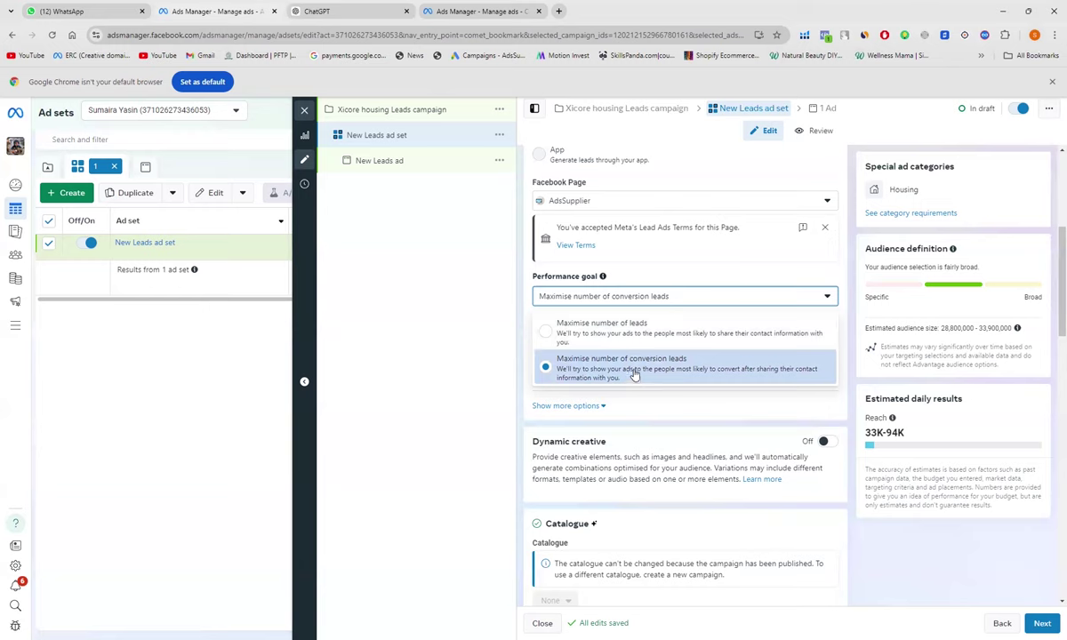
left_click(497, 420)
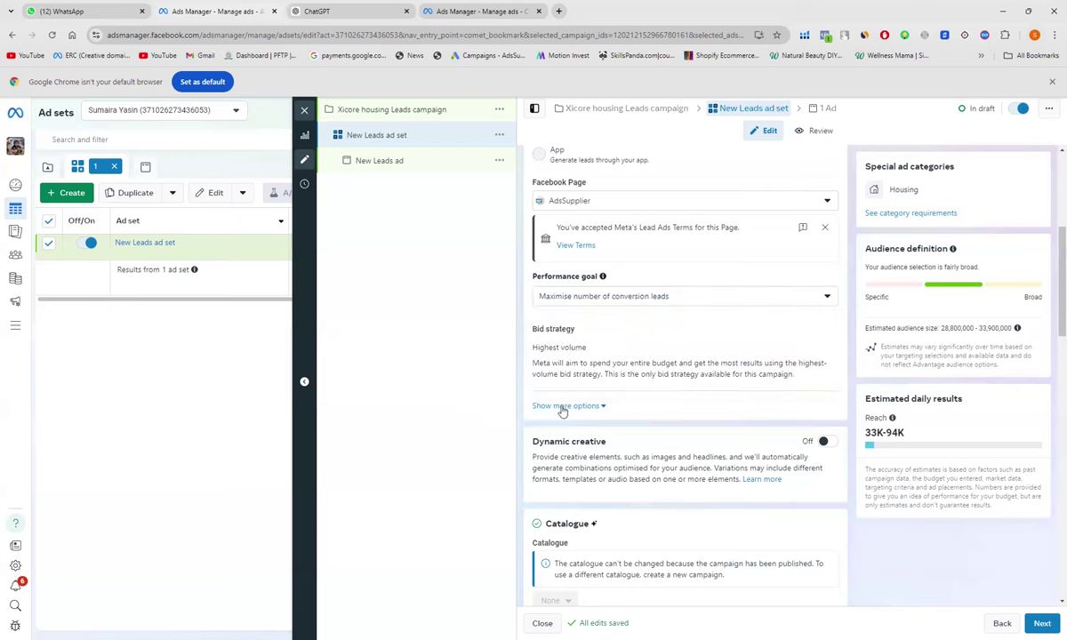
Expand the ad set's additional conversion options and examine its charging, delivery type, dynamic creative, budget and audience settings
left_click(568, 407)
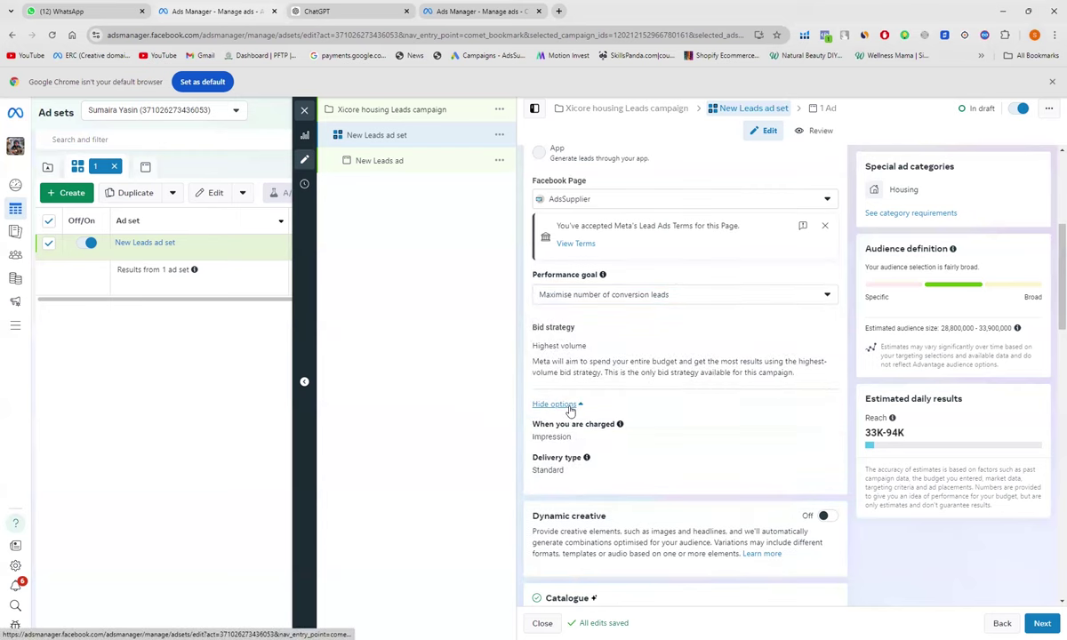
scroll(570, 409, "down", 2)
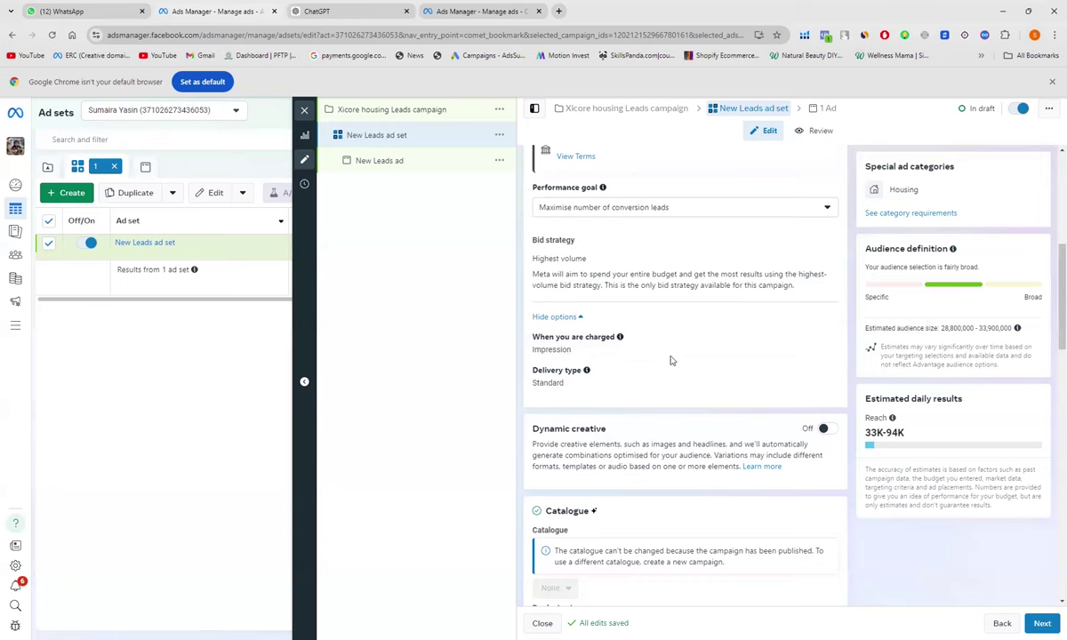
scroll(669, 366, "down", 5)
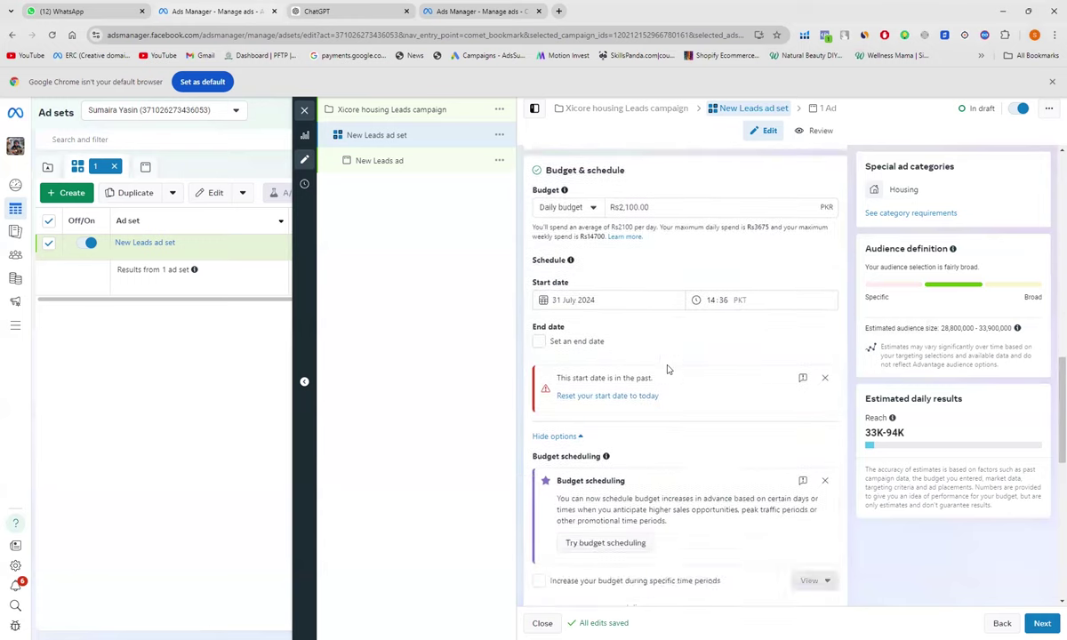
scroll(668, 369, "down", 5)
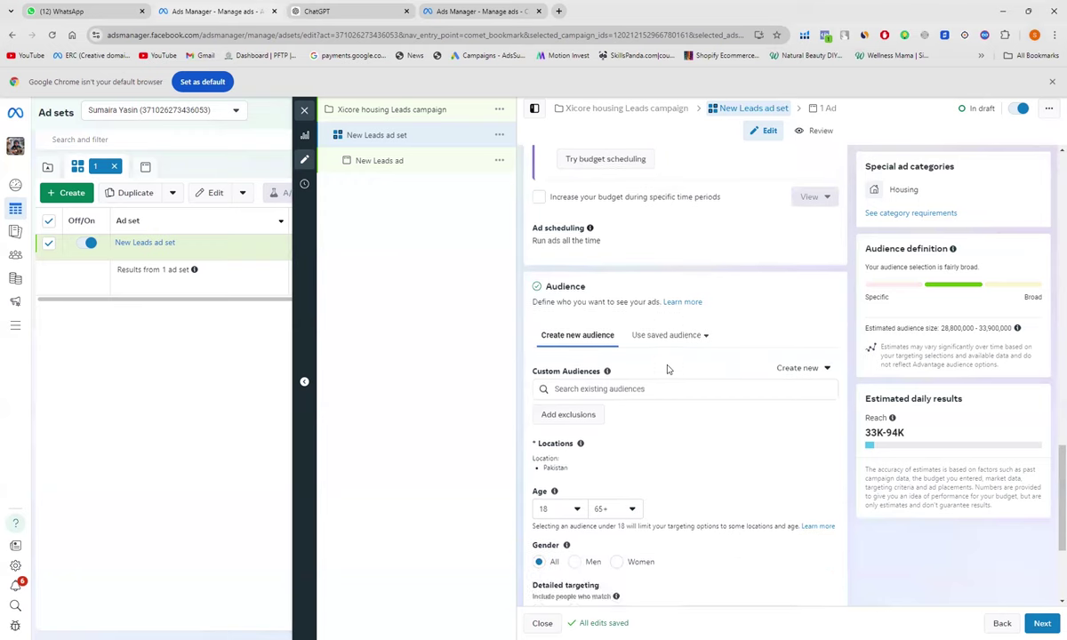
scroll(669, 369, "up", 10)
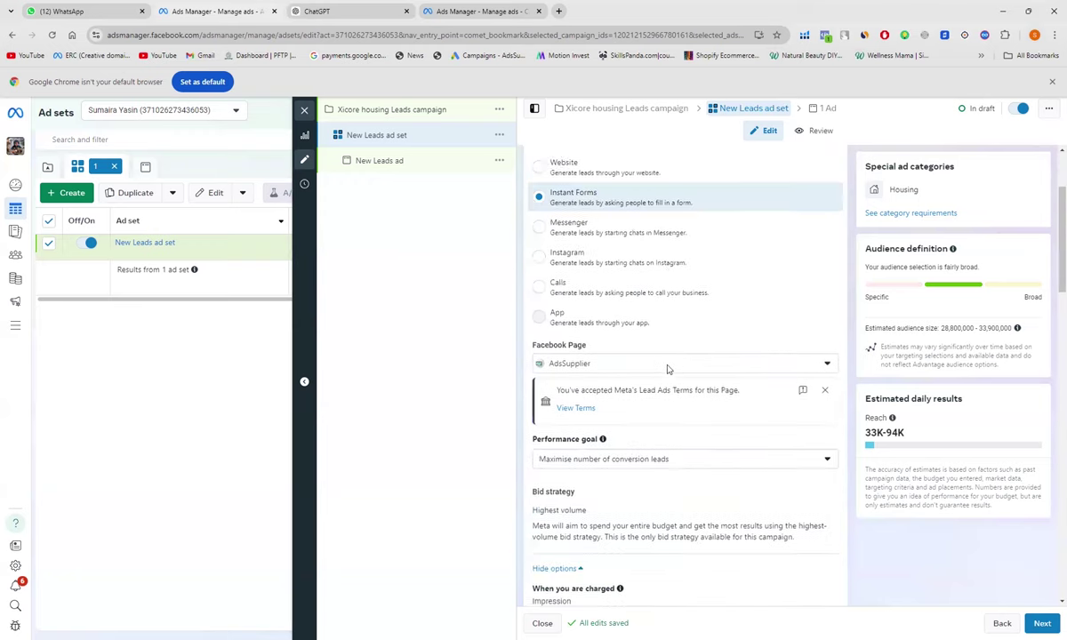
scroll(668, 369, "up", 2)
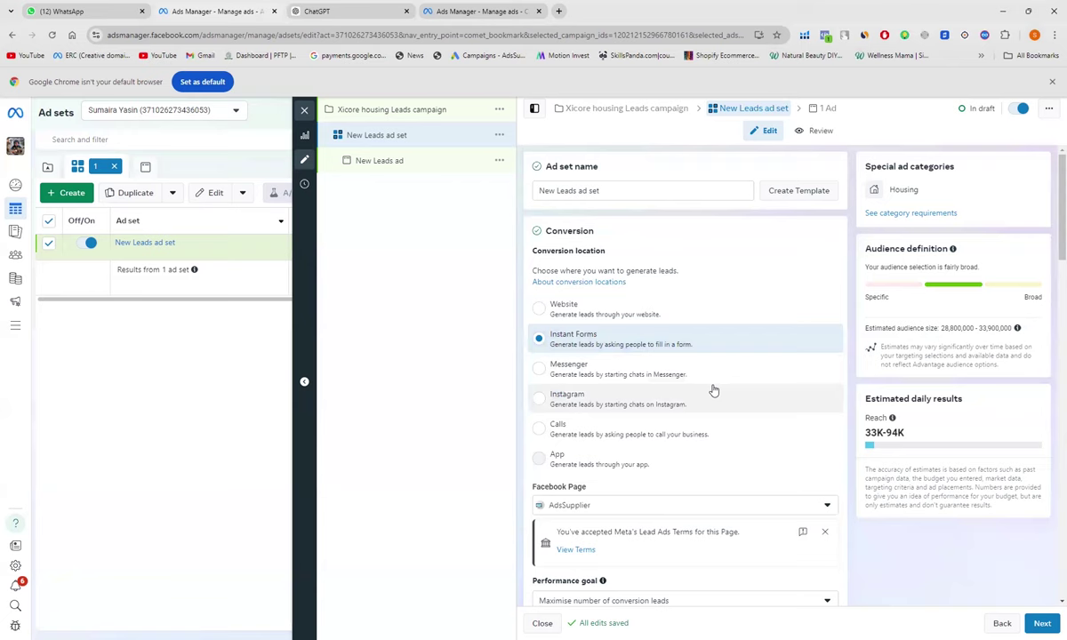
scroll(713, 390, "down", 2)
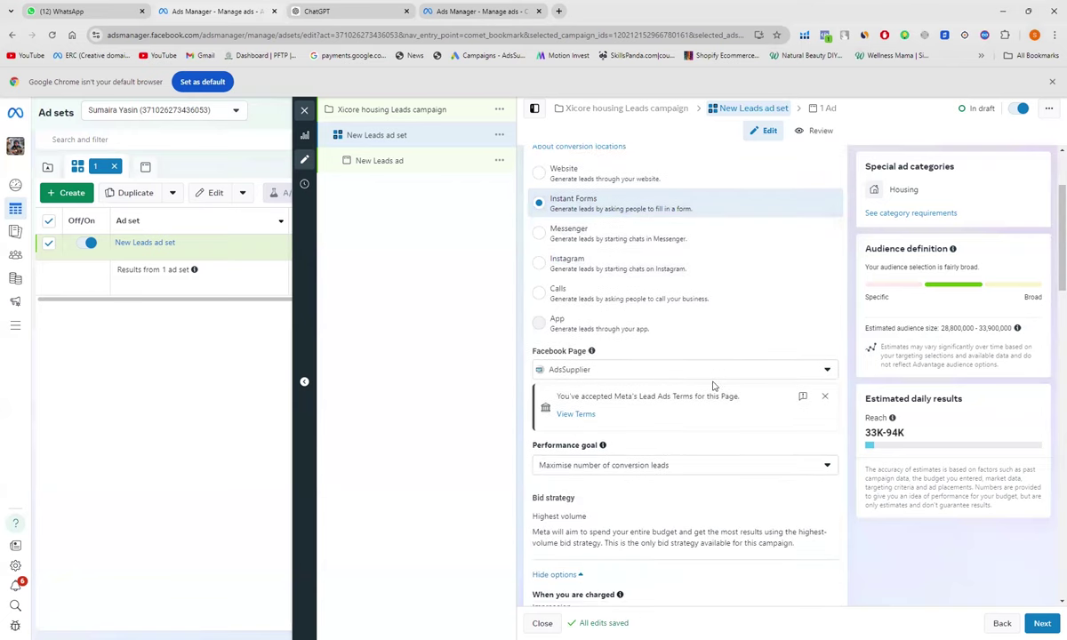
scroll(713, 386, "down", 2)
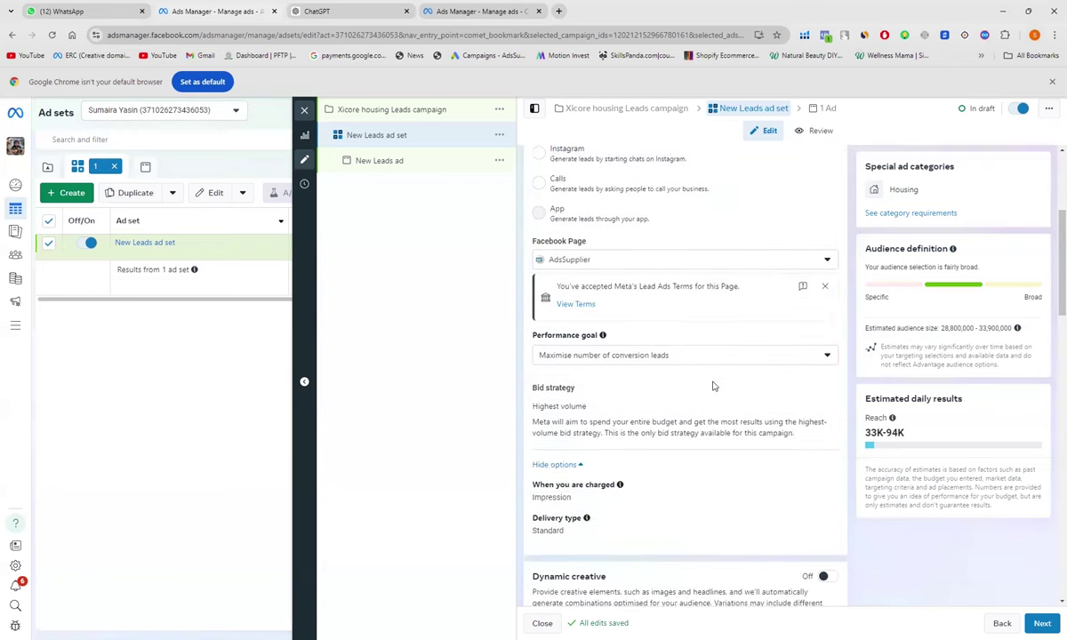
scroll(713, 386, "down", 3)
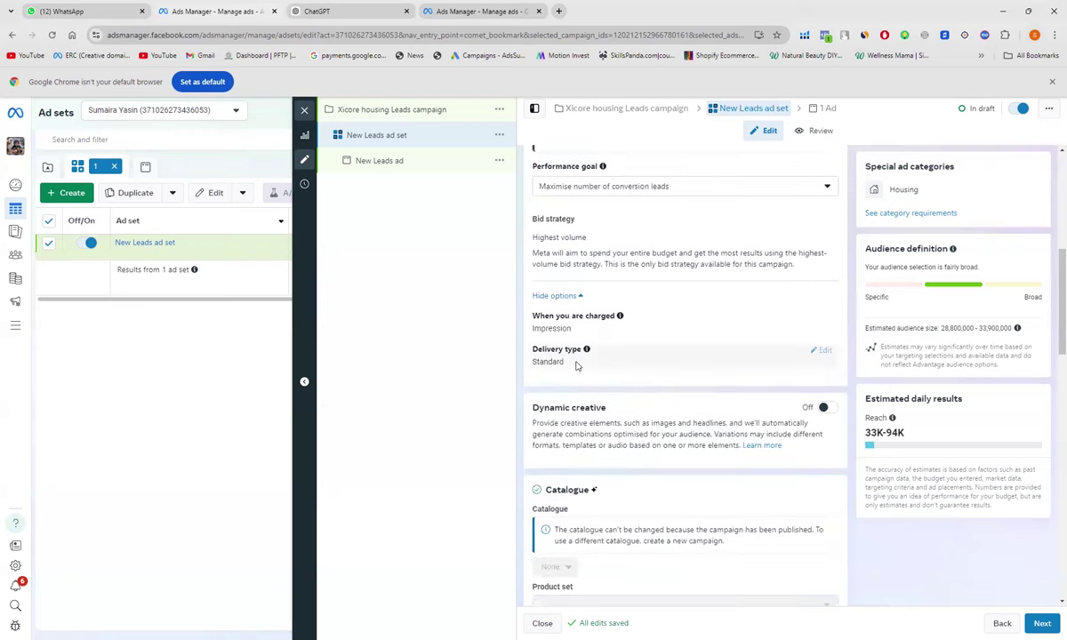
mouse_move(586, 352)
mouse_move(587, 350)
scroll(667, 298, "down", 3)
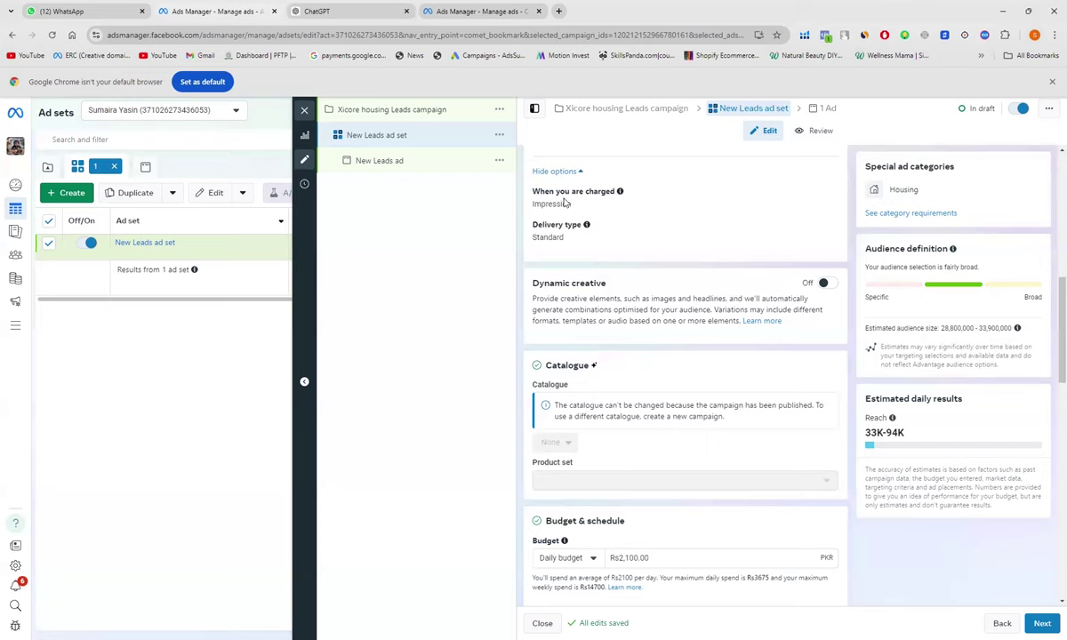
Add a second primary text option to the creative of the New Leads ad
left_click(366, 165)
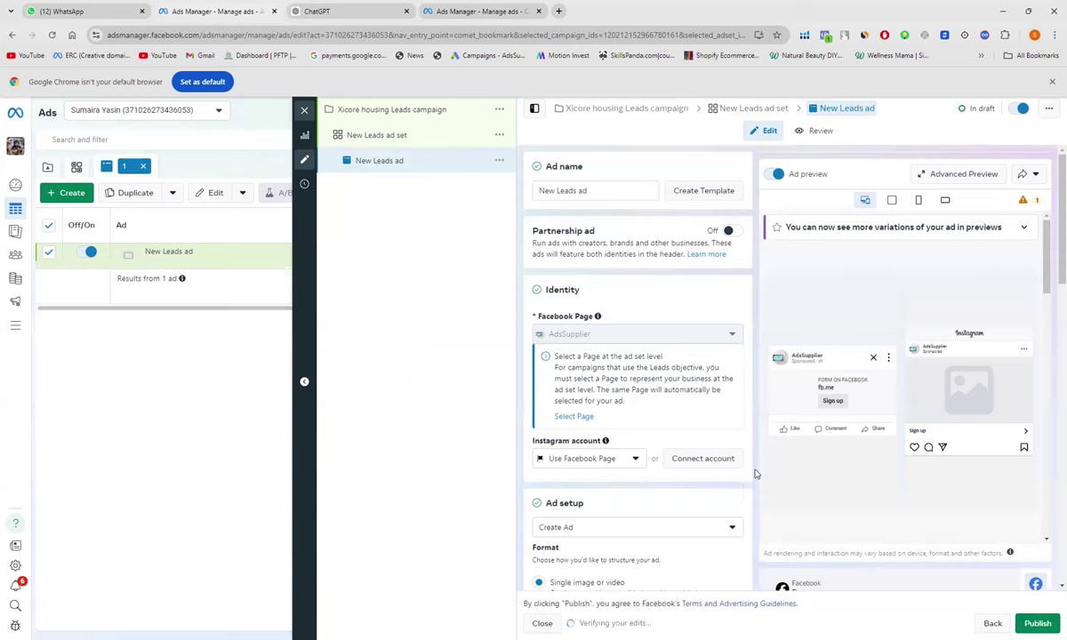
scroll(755, 473, "down", 5)
scroll(751, 469, "down", 1)
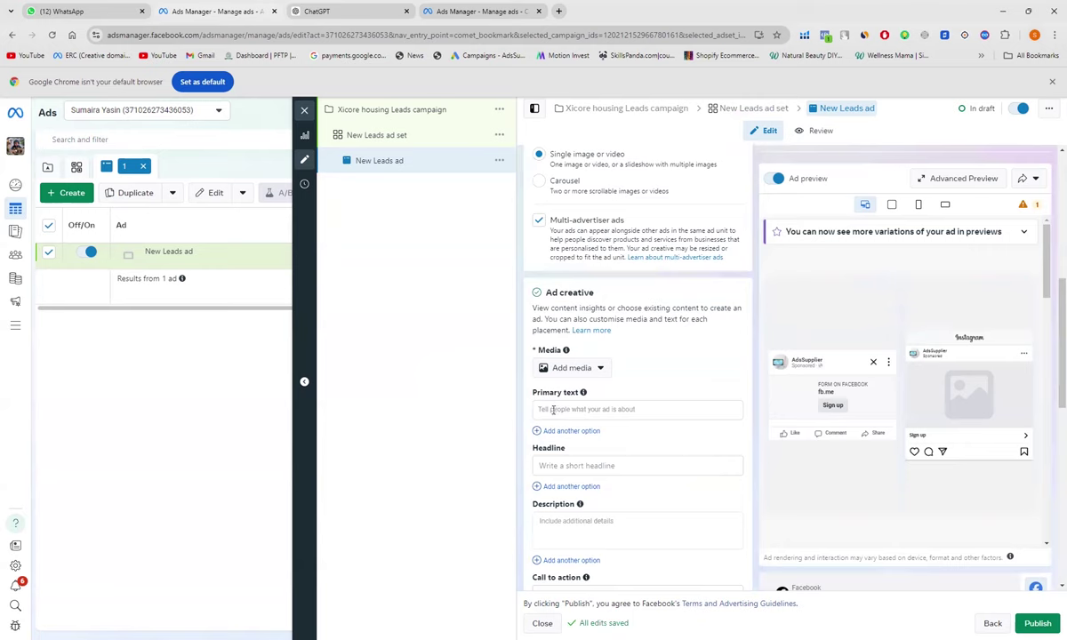
left_click(552, 410)
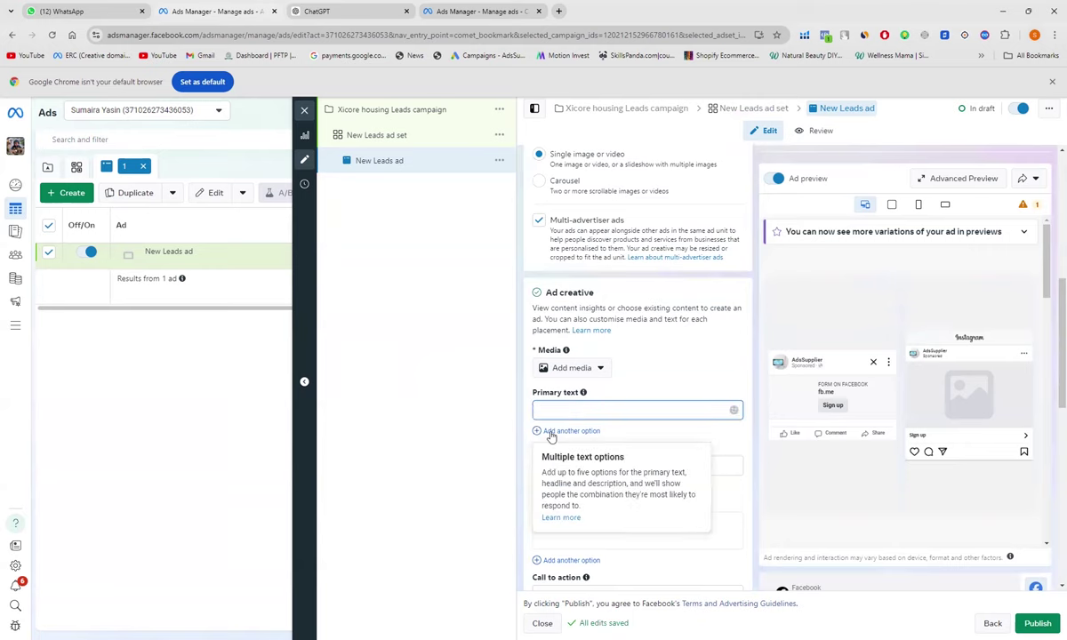
left_click(551, 431)
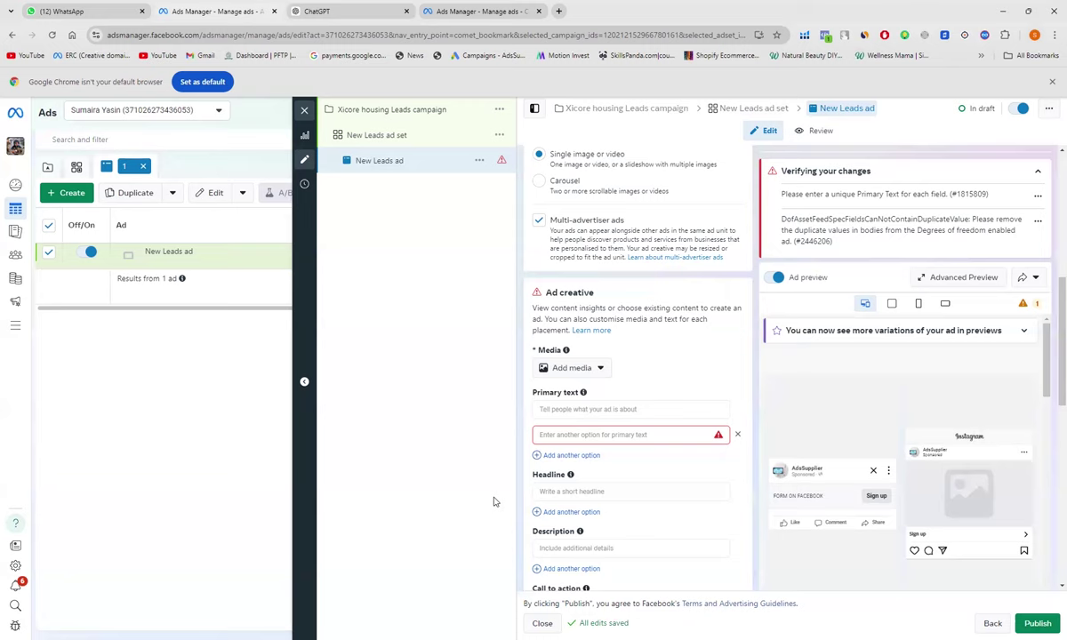
Return to the New Leads ad set and examine its conversion location, performance goal, dynamic creative and catalogue settings
left_click(377, 138)
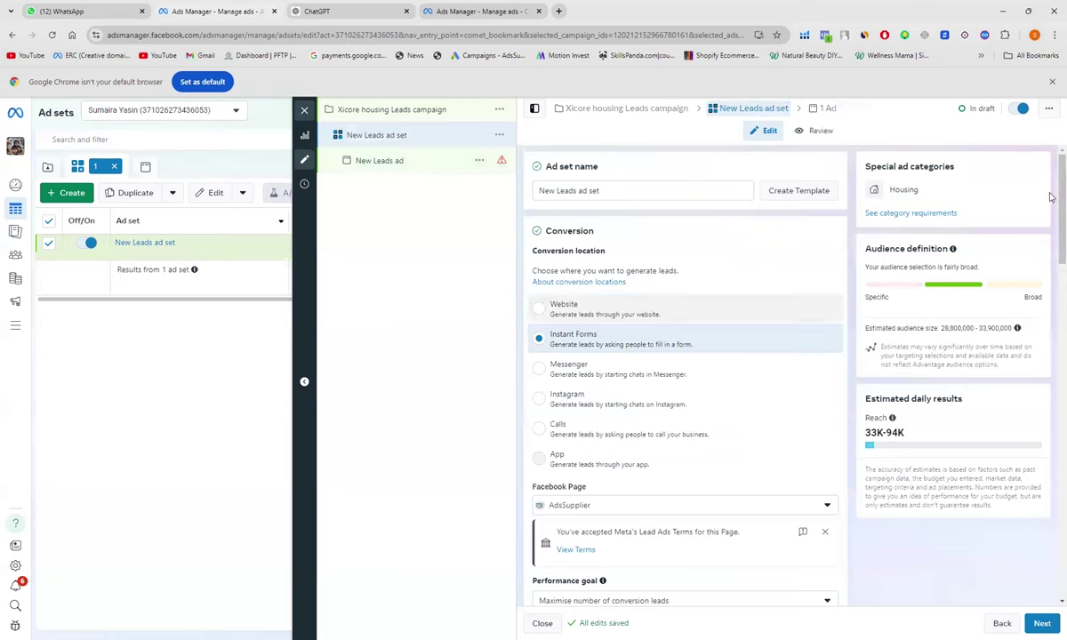
left_click_drag(1050, 242, 1052, 346)
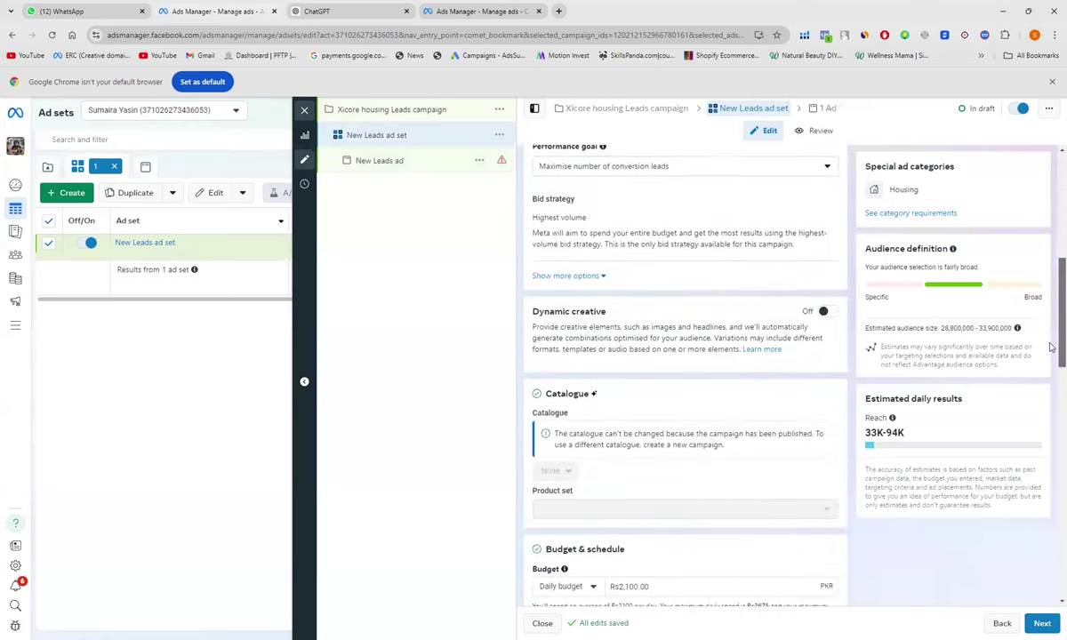
scroll(766, 343, "up", 4)
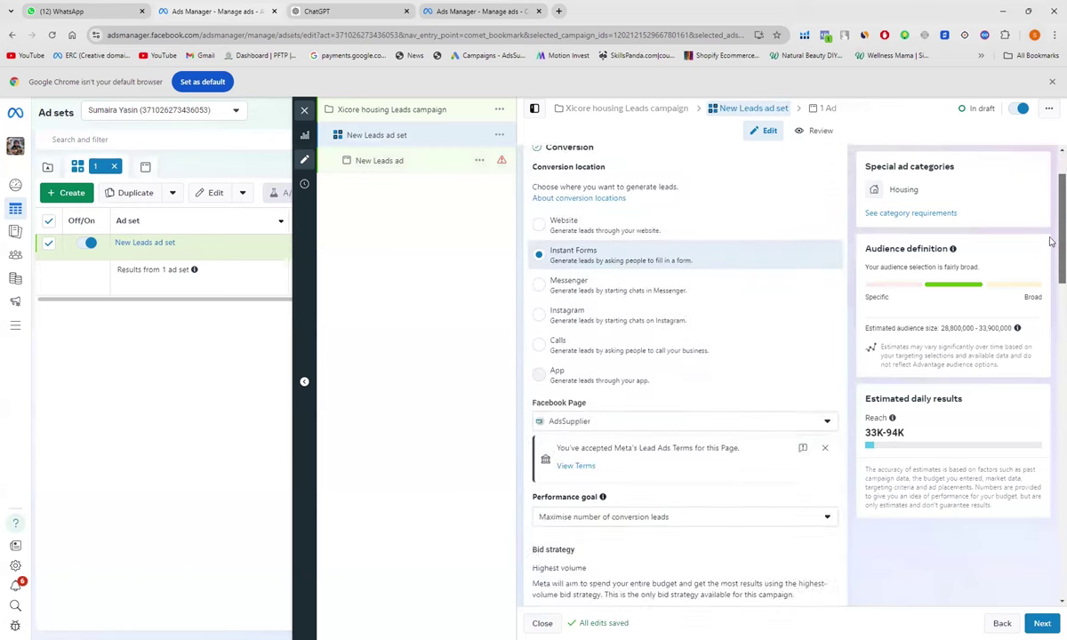
left_click_drag(1050, 240, 1051, 357)
scroll(684, 388, "up", 6)
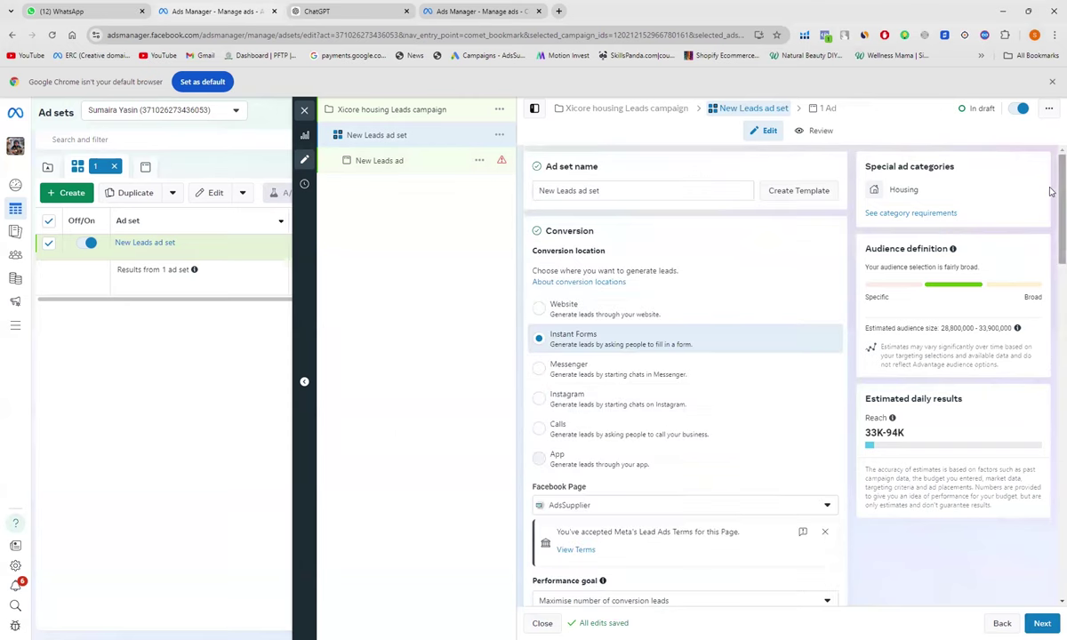
left_click_drag(1051, 197, 1051, 256)
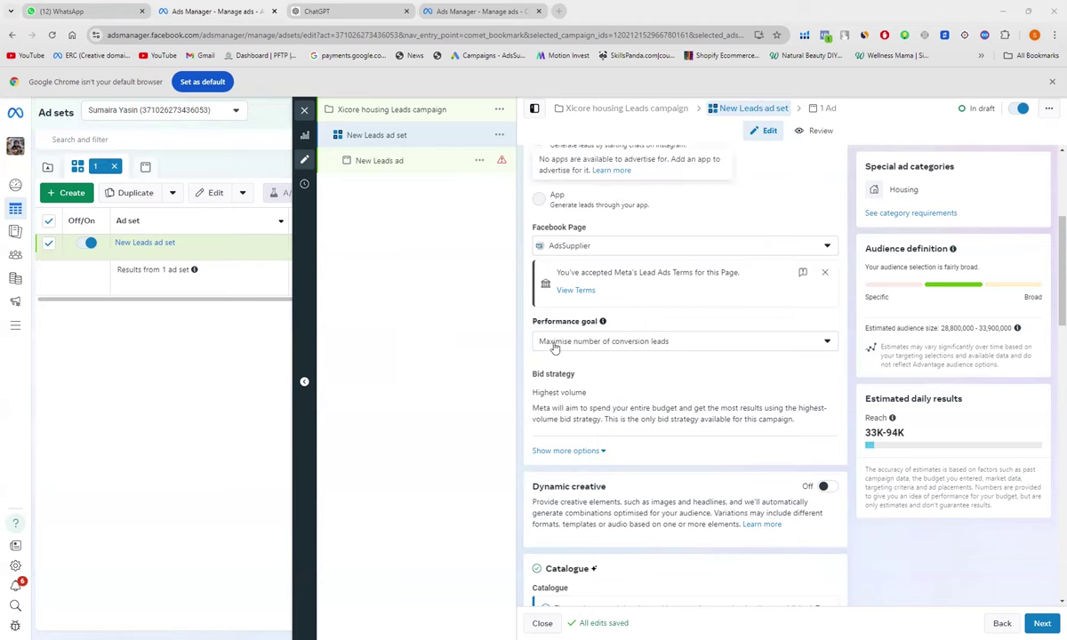
scroll(659, 472, "down", 3)
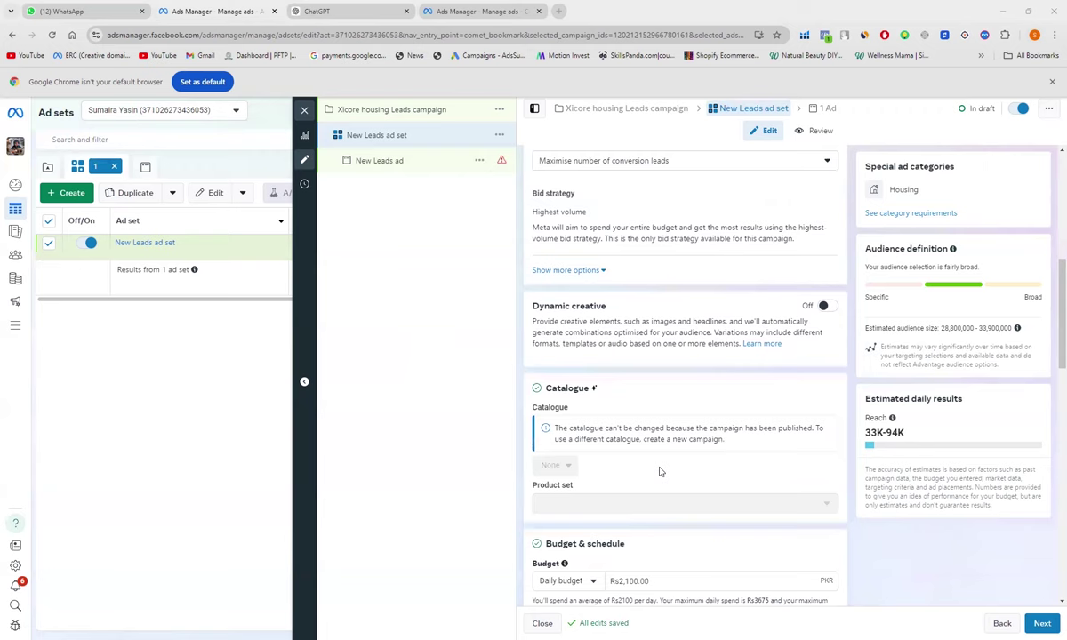
scroll(660, 471, "down", 4)
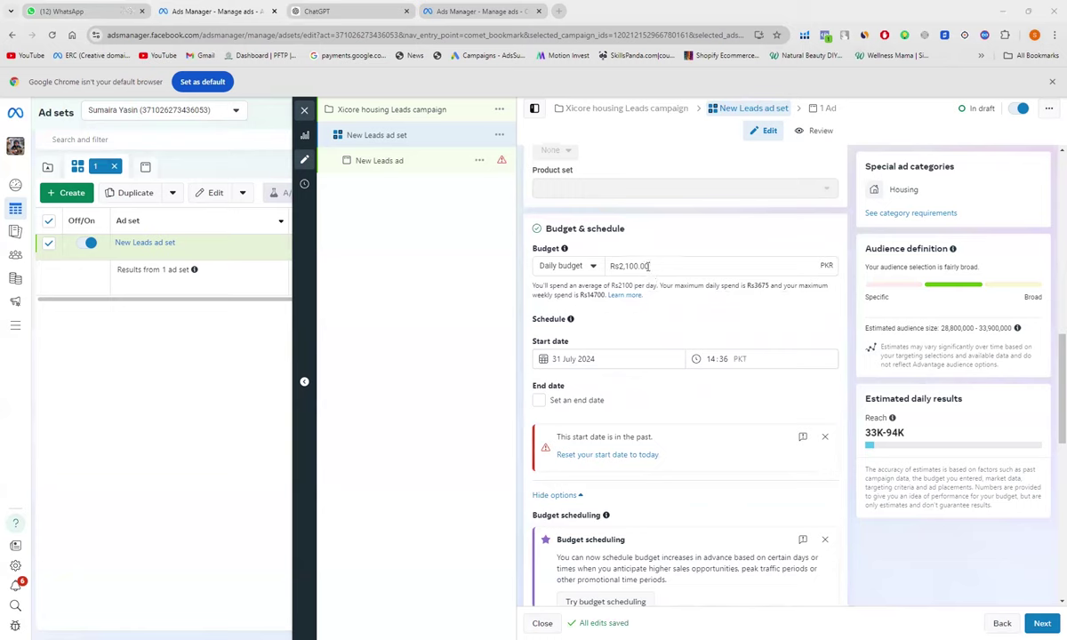
Set the ad set's daily budget to Rs2,000
left_click(631, 267)
key("Delete")
type("0")
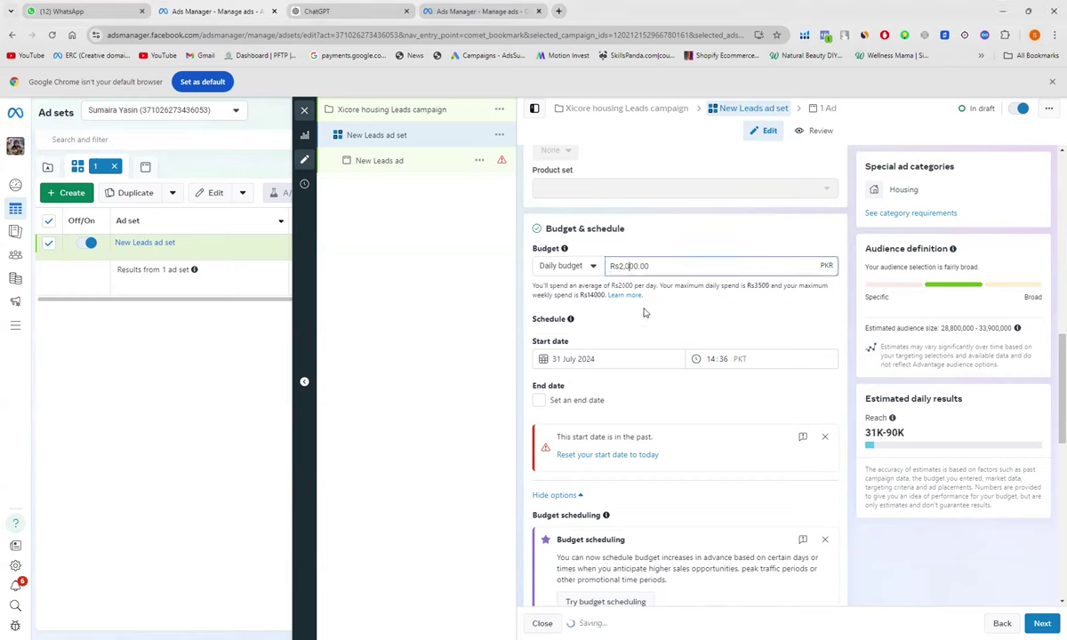
left_click(644, 311)
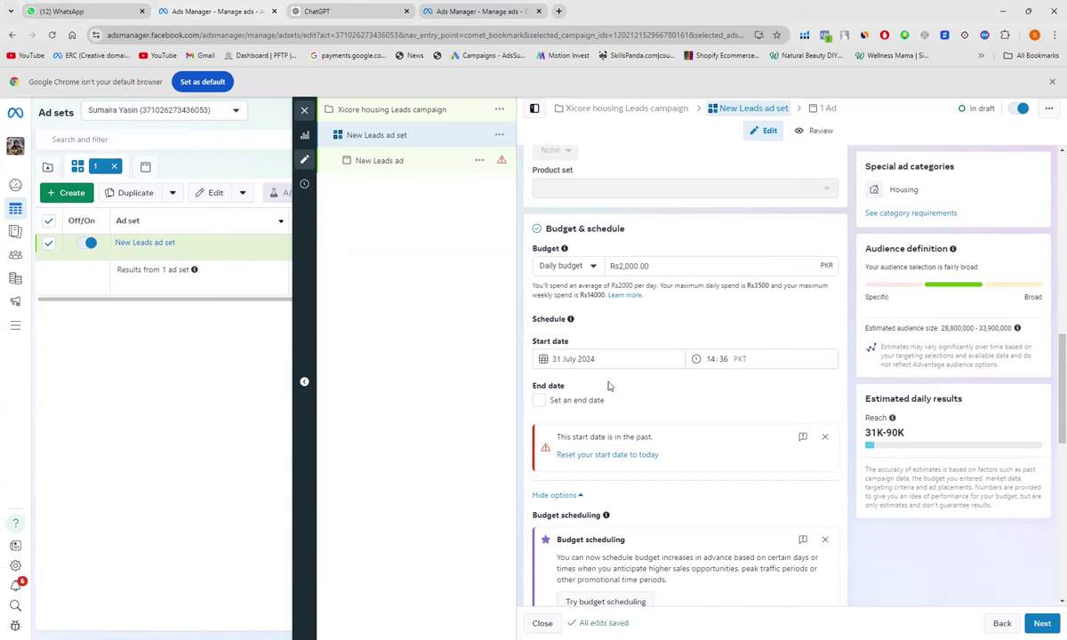
Schedule the ad set to start on 1 August 2024 at 09:00
left_click(569, 358)
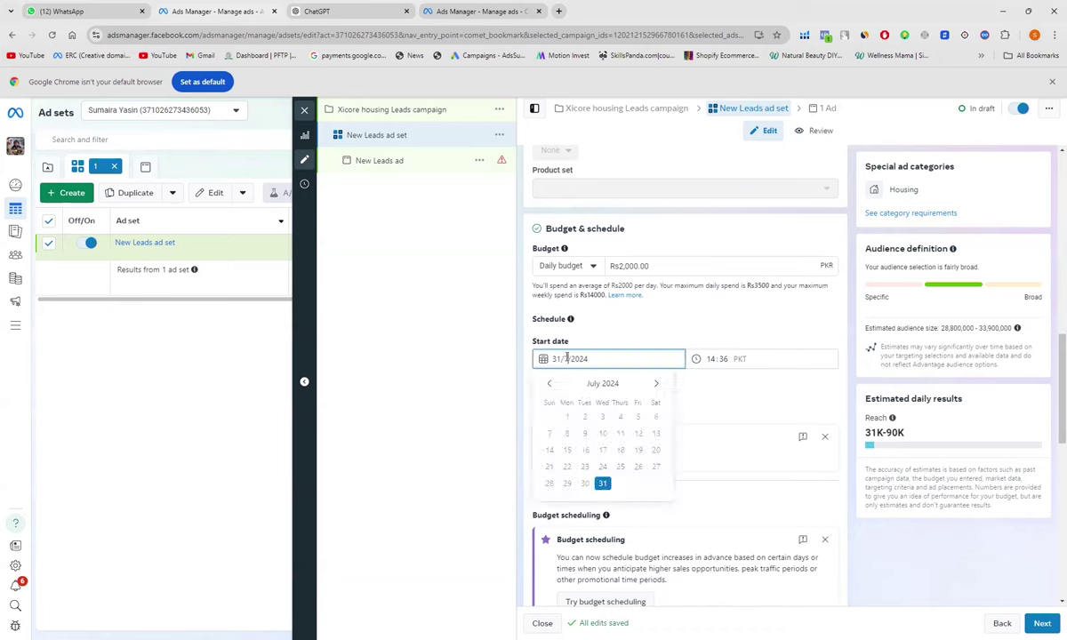
left_click(657, 383)
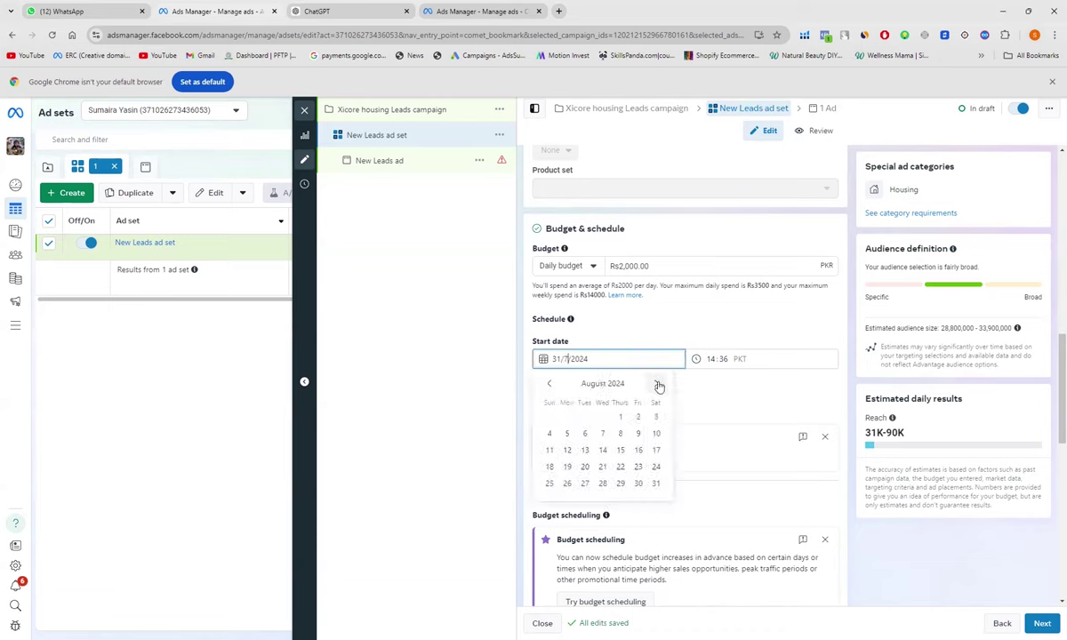
left_click(621, 417)
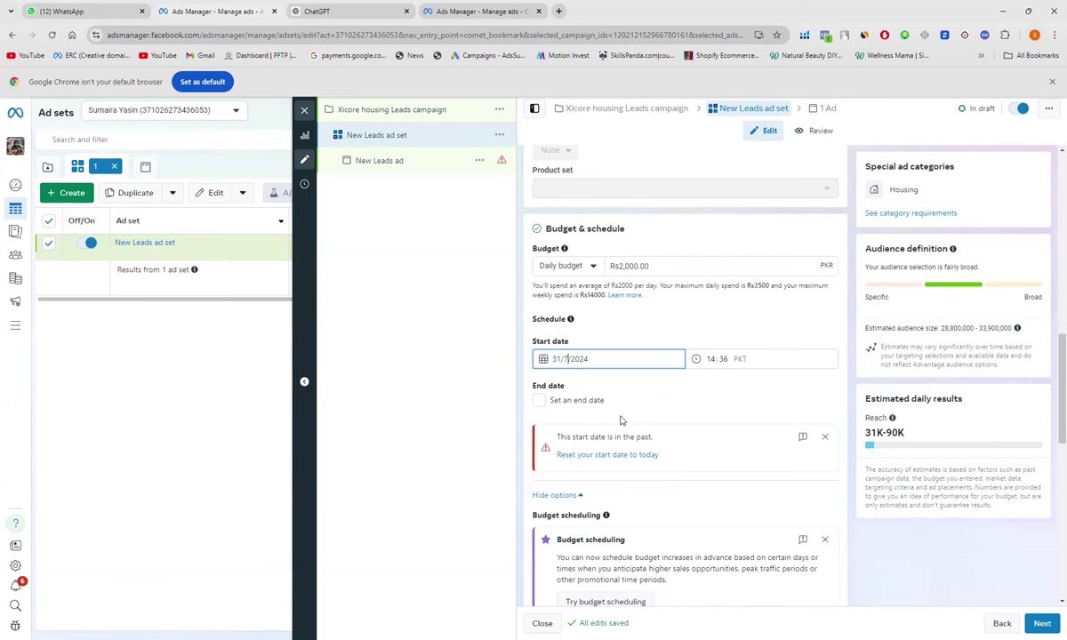
left_click(714, 358)
type("00")
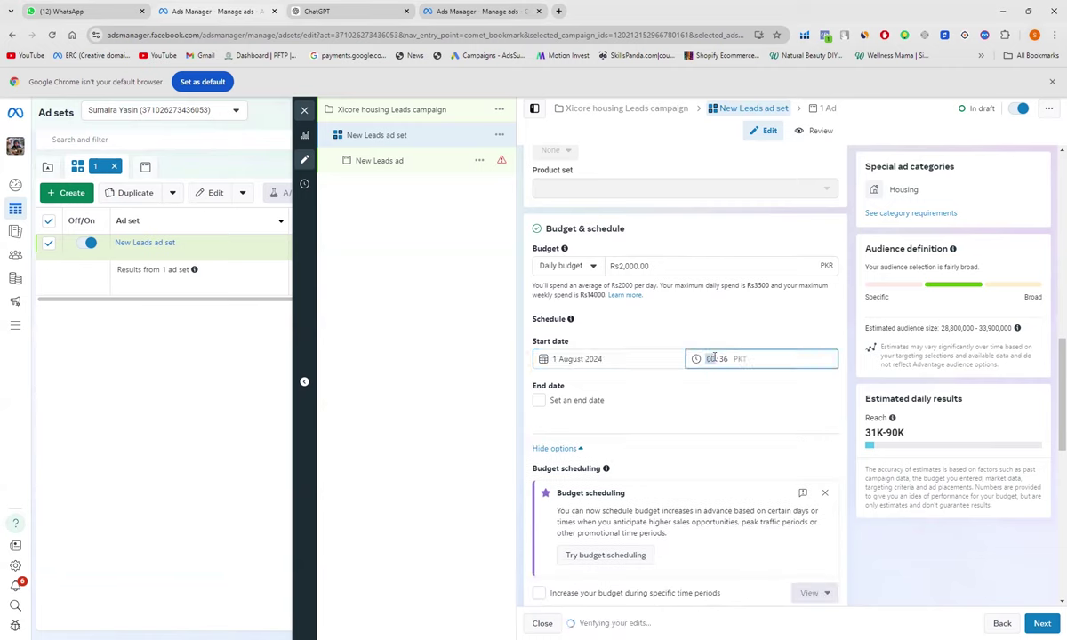
type("9:00")
Give the ad set an end date of 4 August 2024 at 09:00
left_click(537, 401)
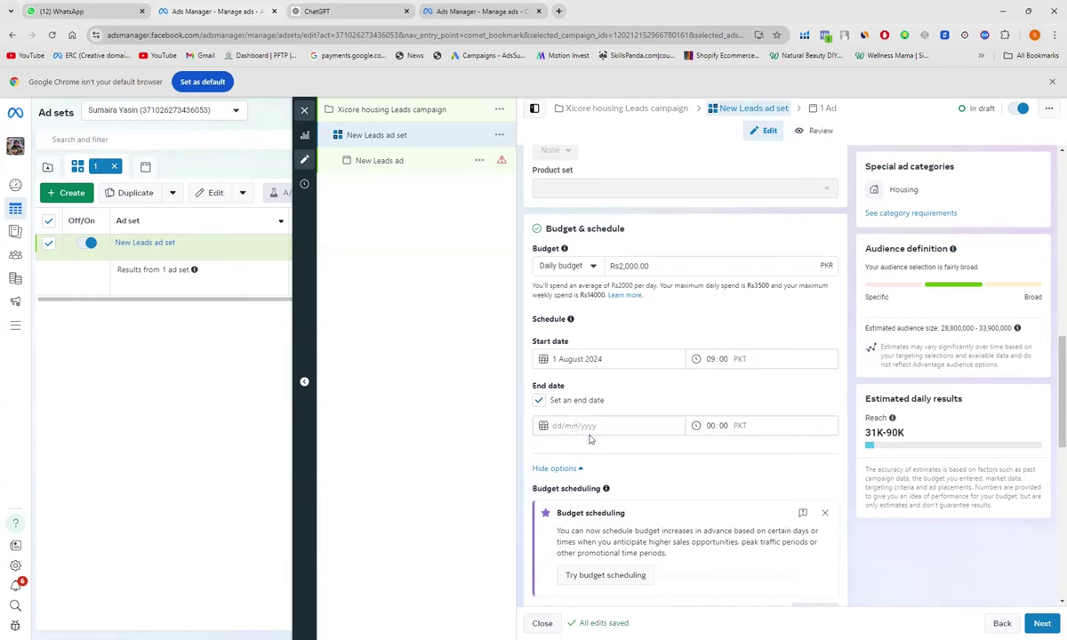
left_click(570, 426)
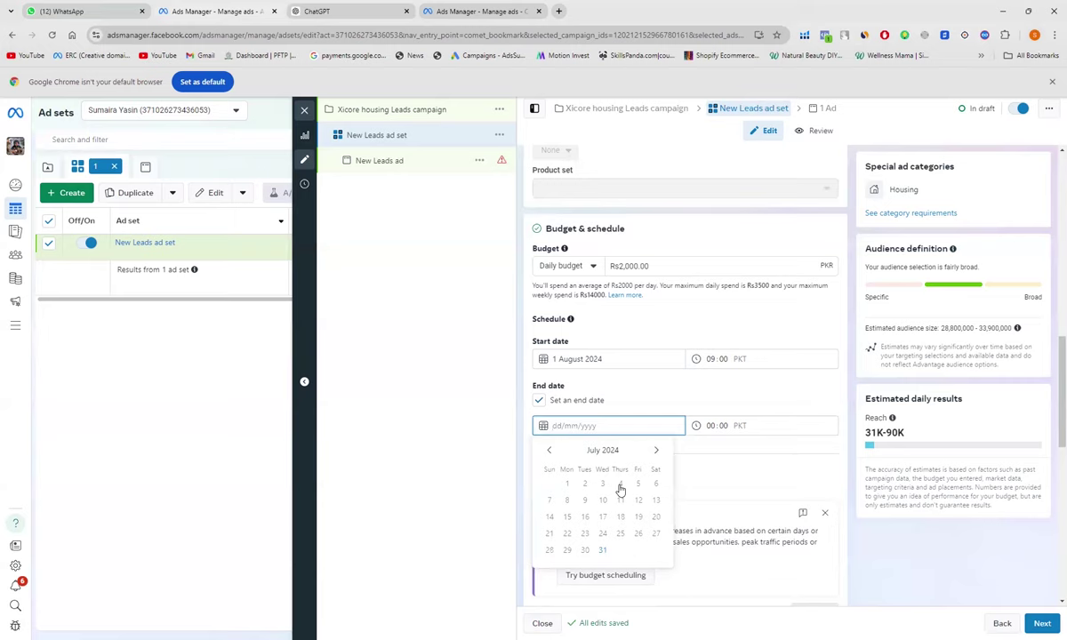
left_click(657, 451)
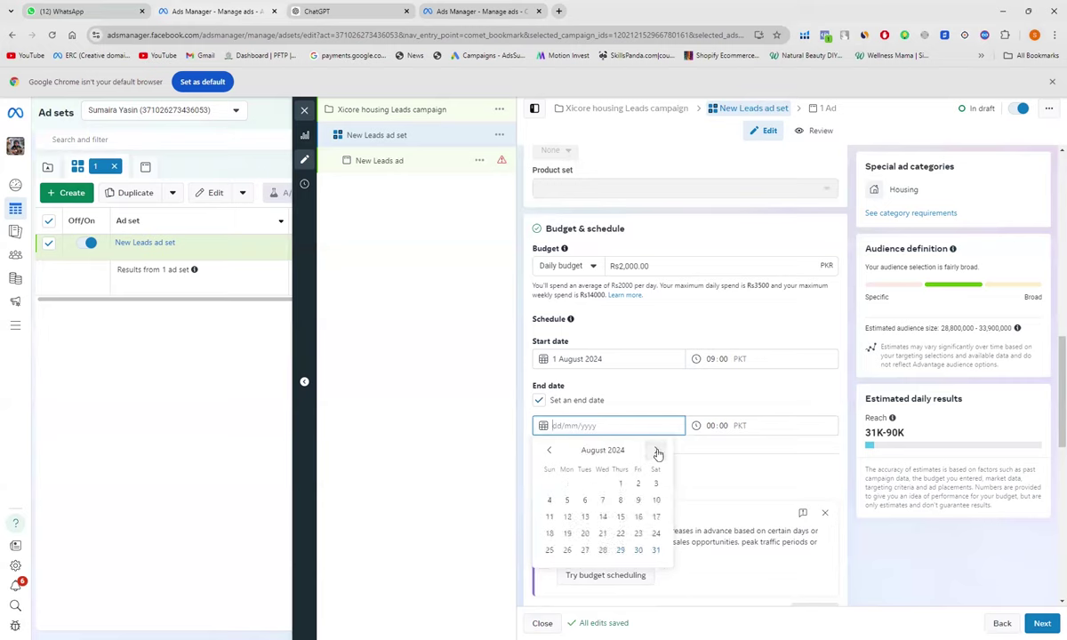
left_click(549, 501)
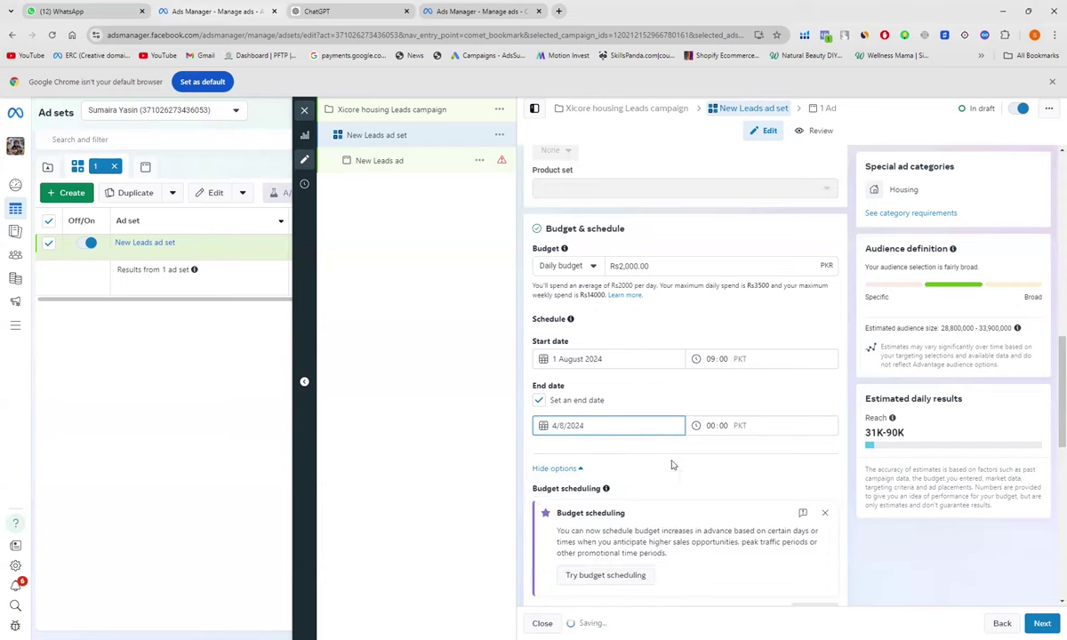
left_click(710, 426)
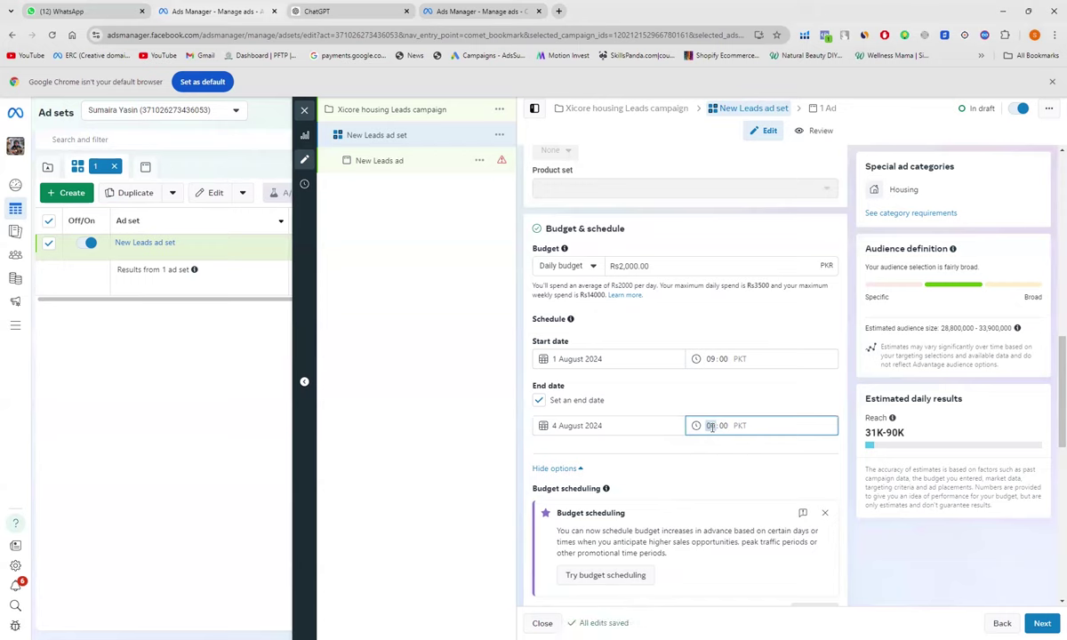
left_click(727, 466)
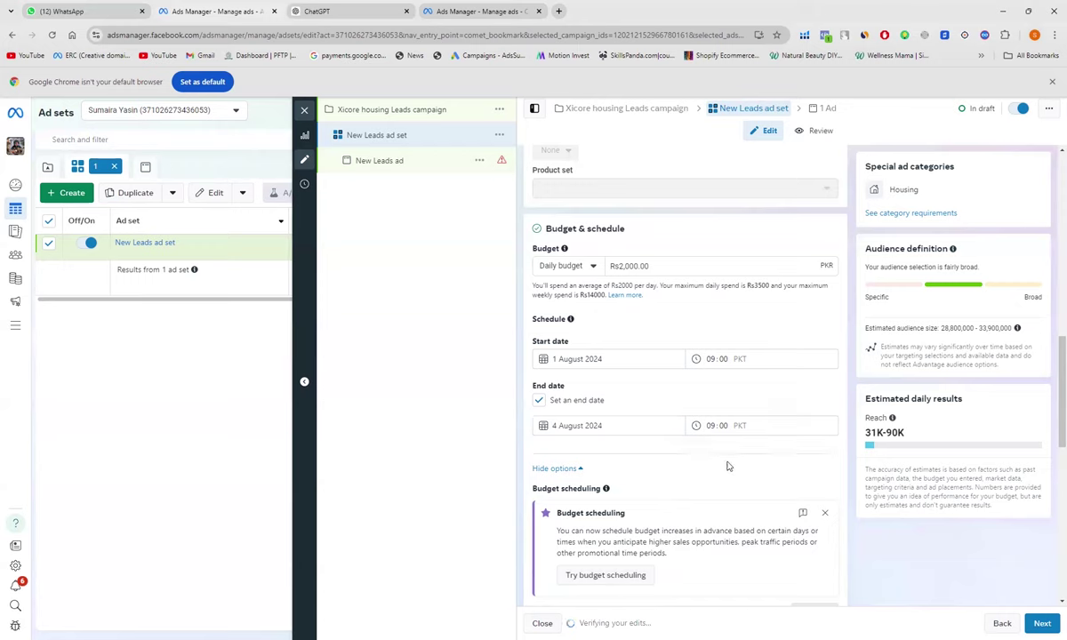
Try a scheduled budget increase for a specific time period in the ad set, and remove that period
scroll(727, 466, "down", 2)
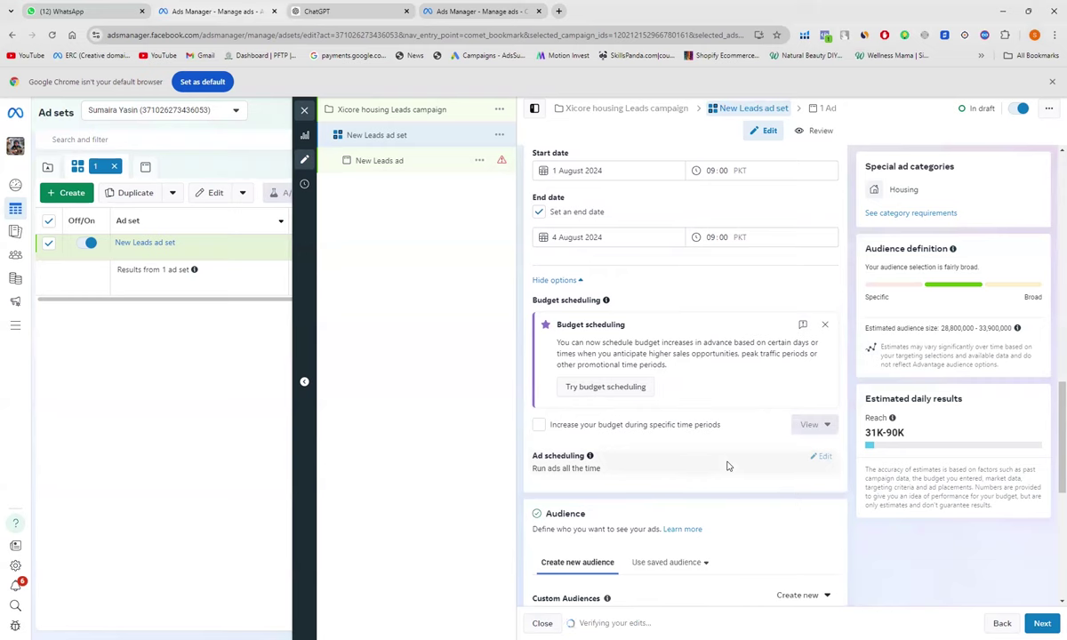
scroll(727, 466, "down", 1)
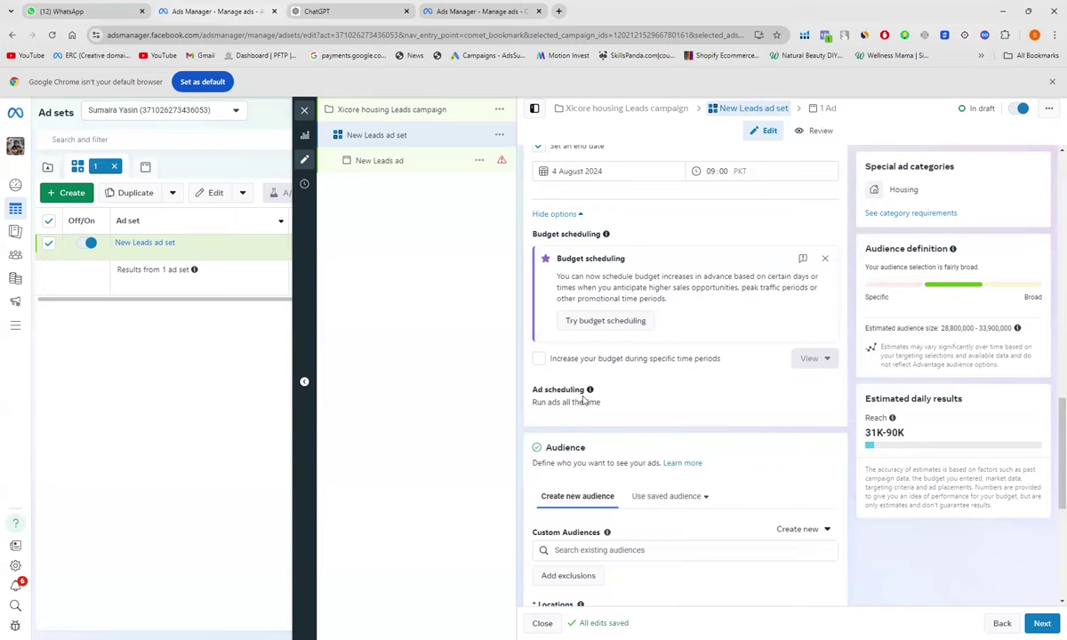
left_click(539, 360)
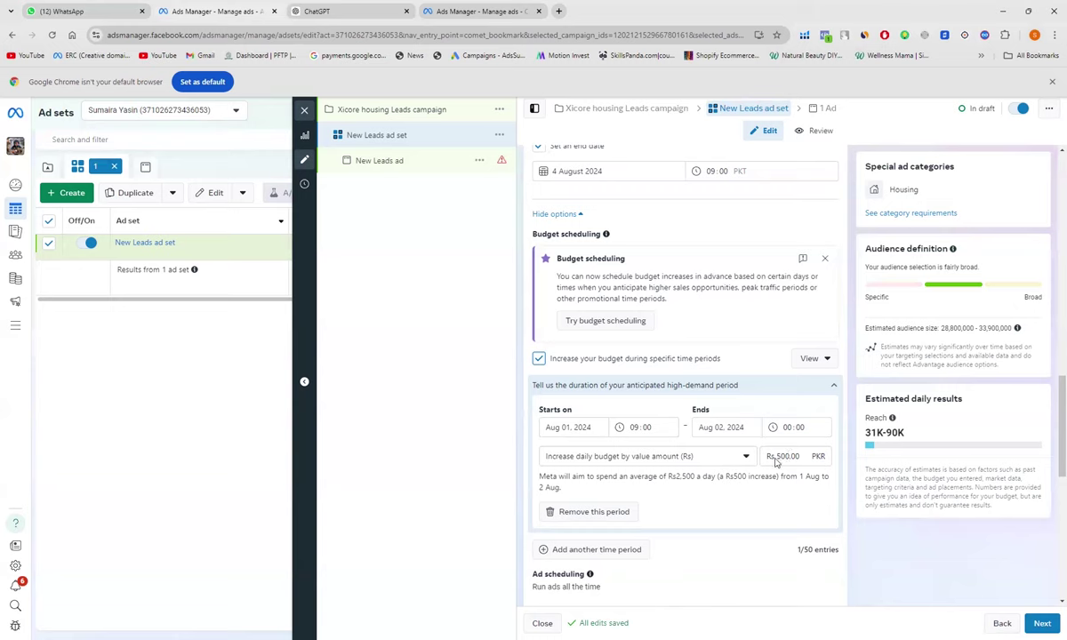
left_click(587, 511)
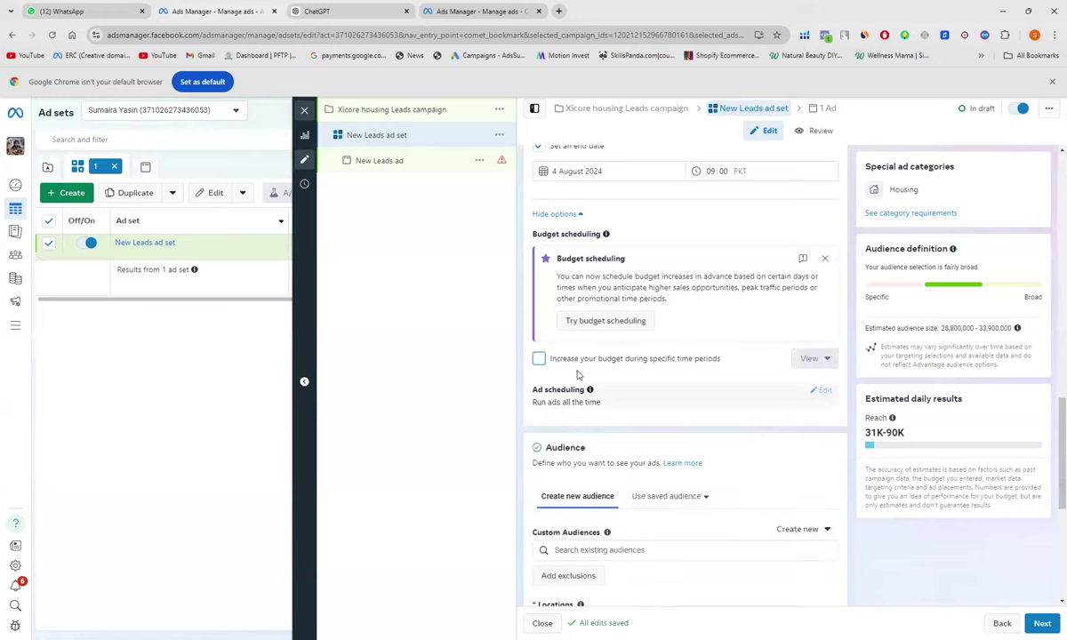
mouse_move(590, 392)
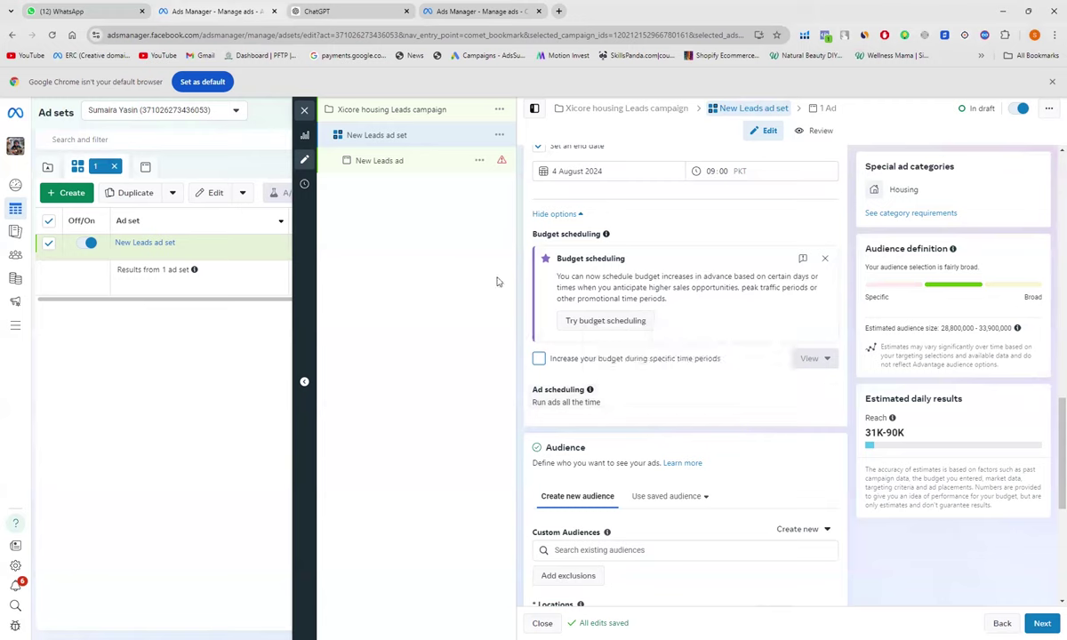
Change the ad set's budget type to Lifetime budget
scroll(707, 235, "up", 2)
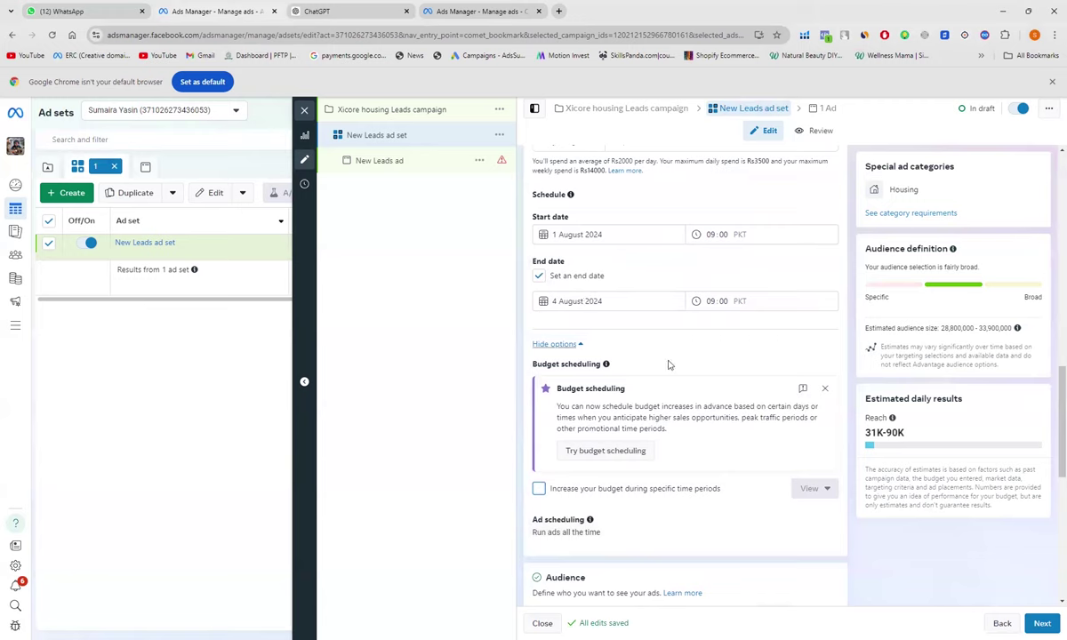
scroll(675, 503, "down", 2)
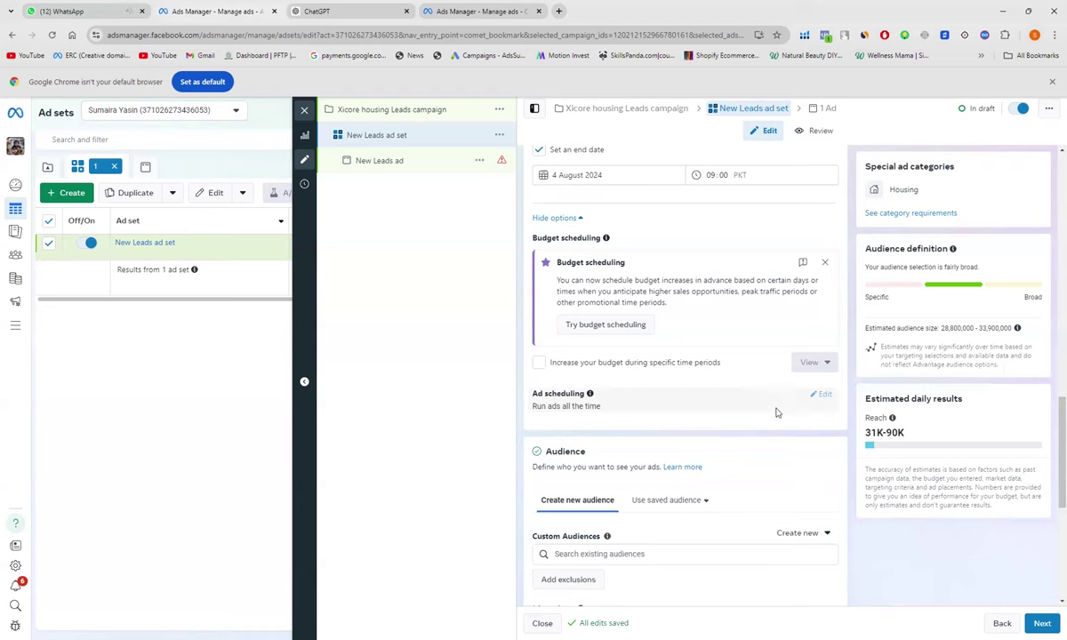
scroll(777, 412, "up", 3)
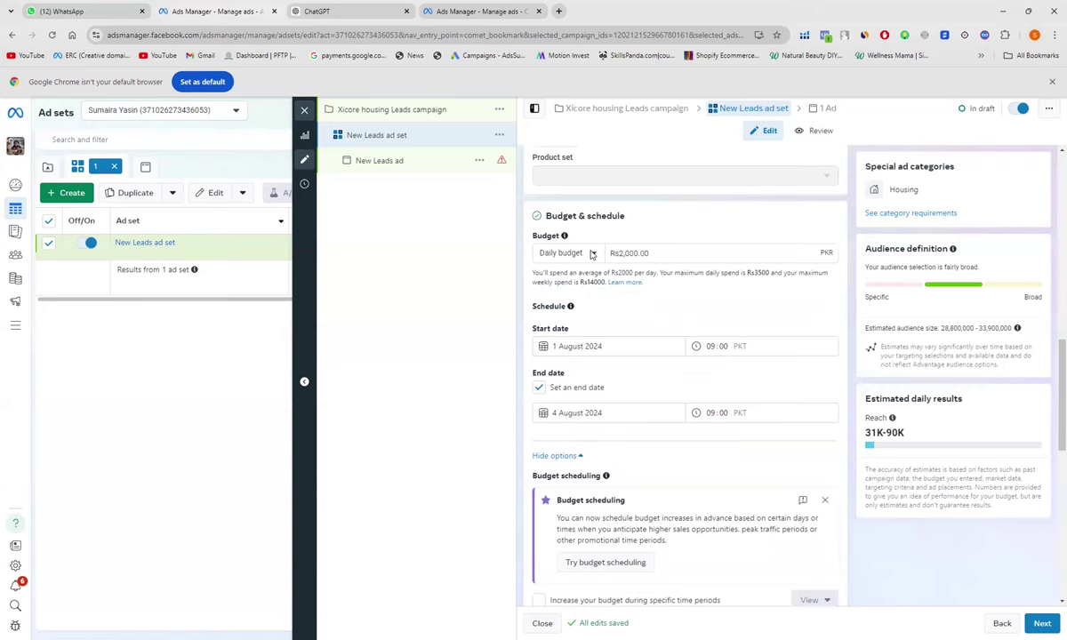
left_click(591, 255)
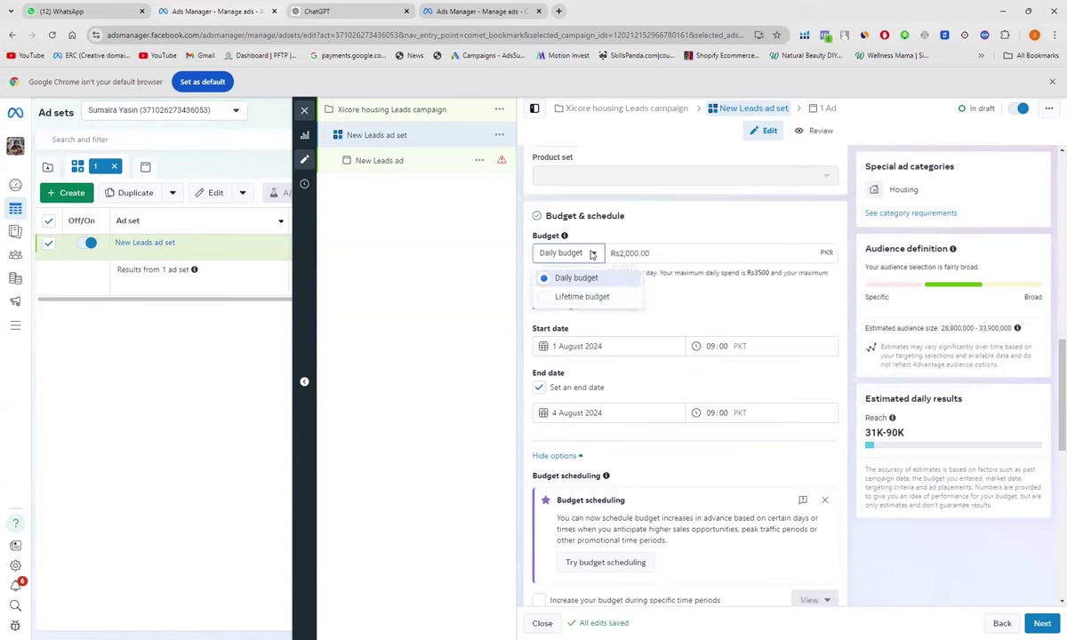
left_click(589, 303)
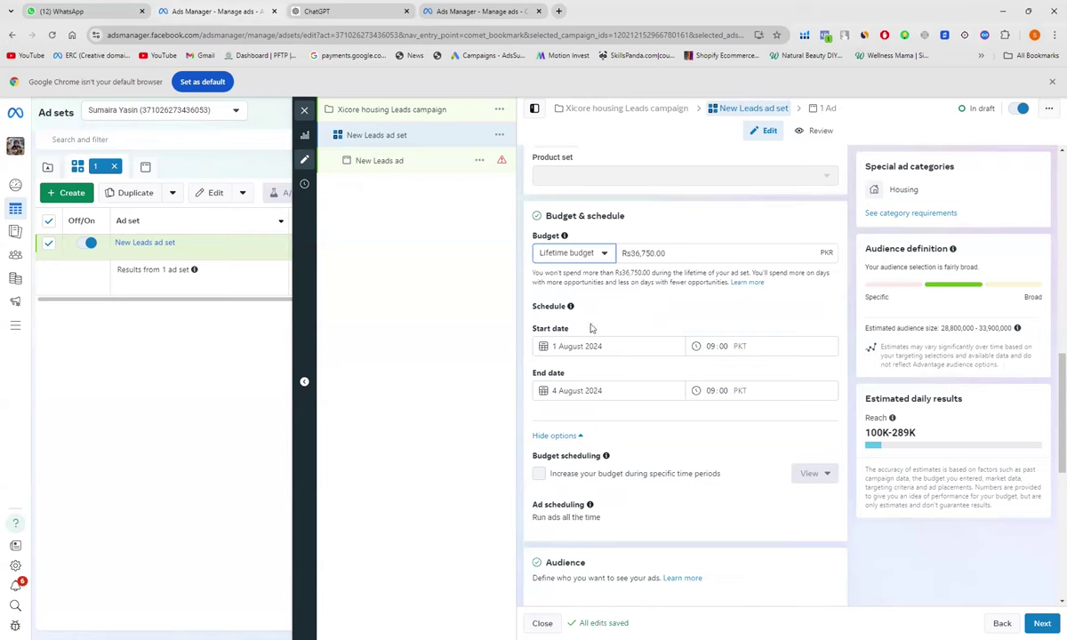
Set the ad set's lifetime budget amount to Rs8,000
left_click(654, 252)
key("BackSpace")
key("BackSpace")
key("BackSpace")
key("BackSpace")
key("BackSpace")
key("BackSpace")
key("BackSpace")
key("BackSpace")
type("8000")
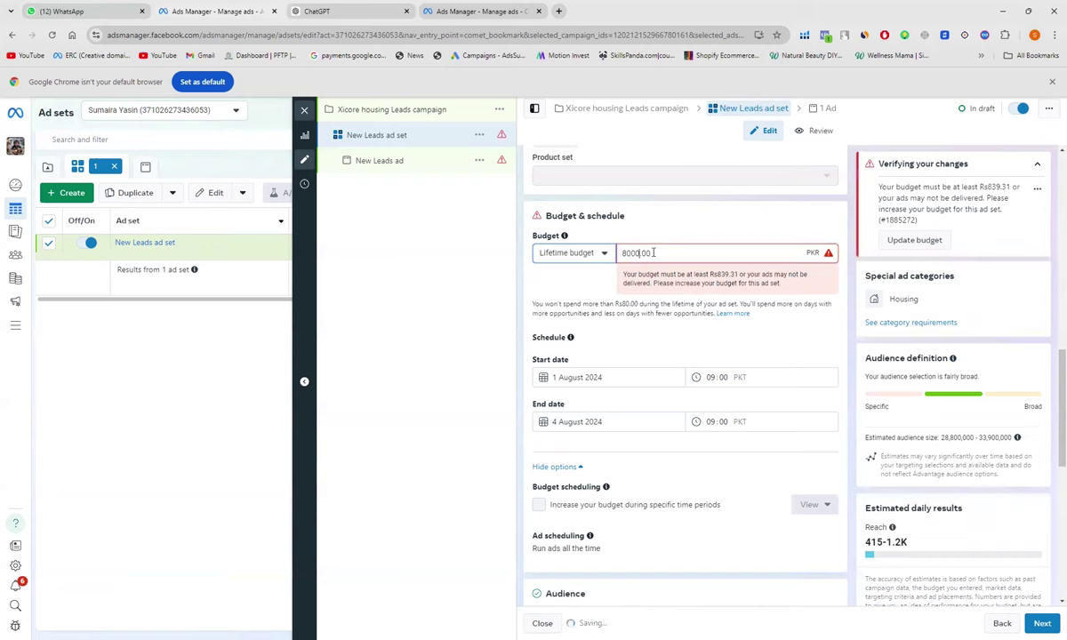
left_click(641, 297)
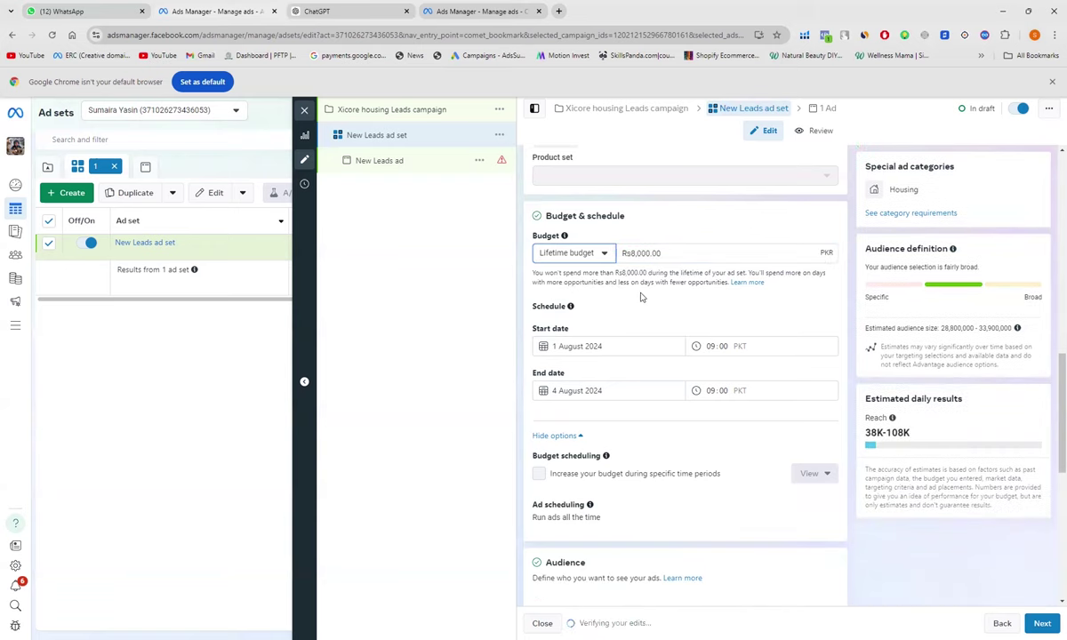
Switch the ad set's ad scheduling from running all the time to running ads on a schedule
scroll(641, 297, "down", 2)
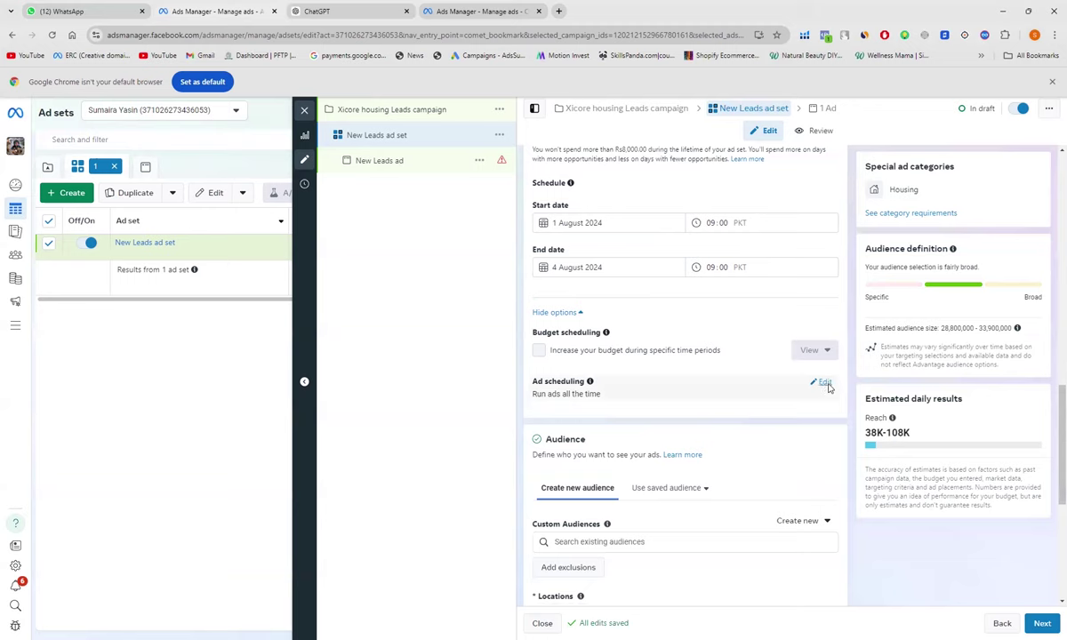
left_click(825, 384)
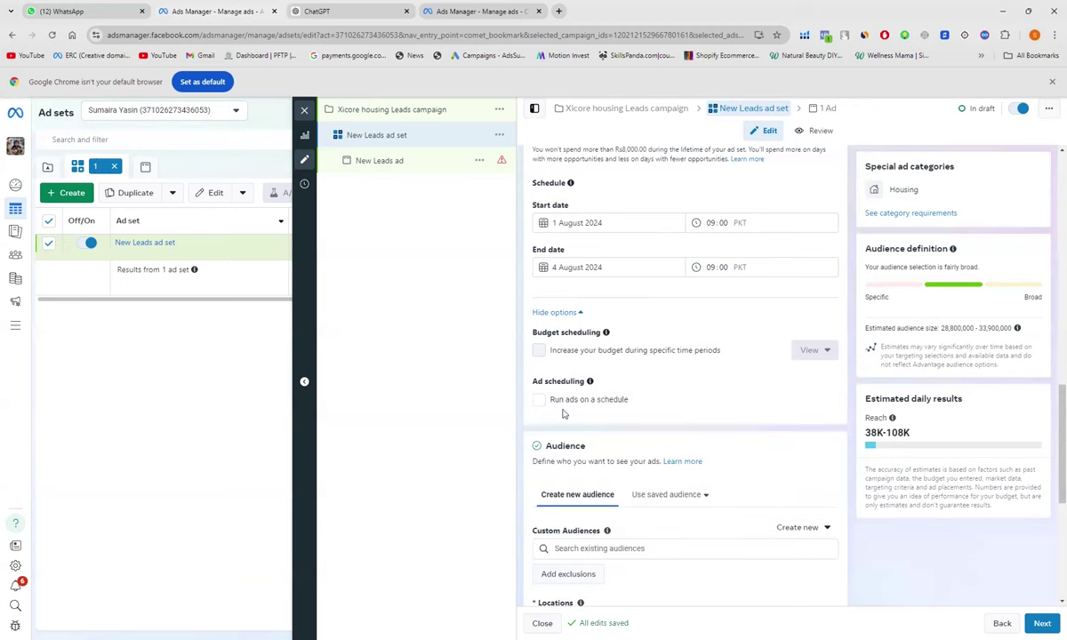
left_click(614, 402)
scroll(615, 402, "down", 2)
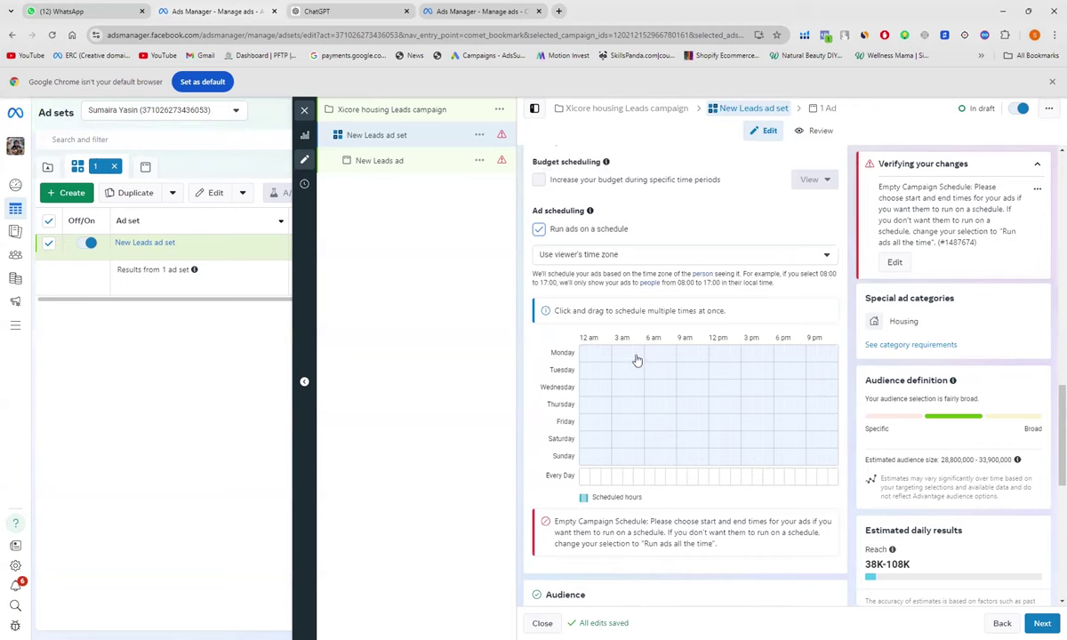
Try scheduling the ads for Monday from 12 am to 3 am, and clear those hours from the schedule
left_click_drag(582, 360, 593, 356)
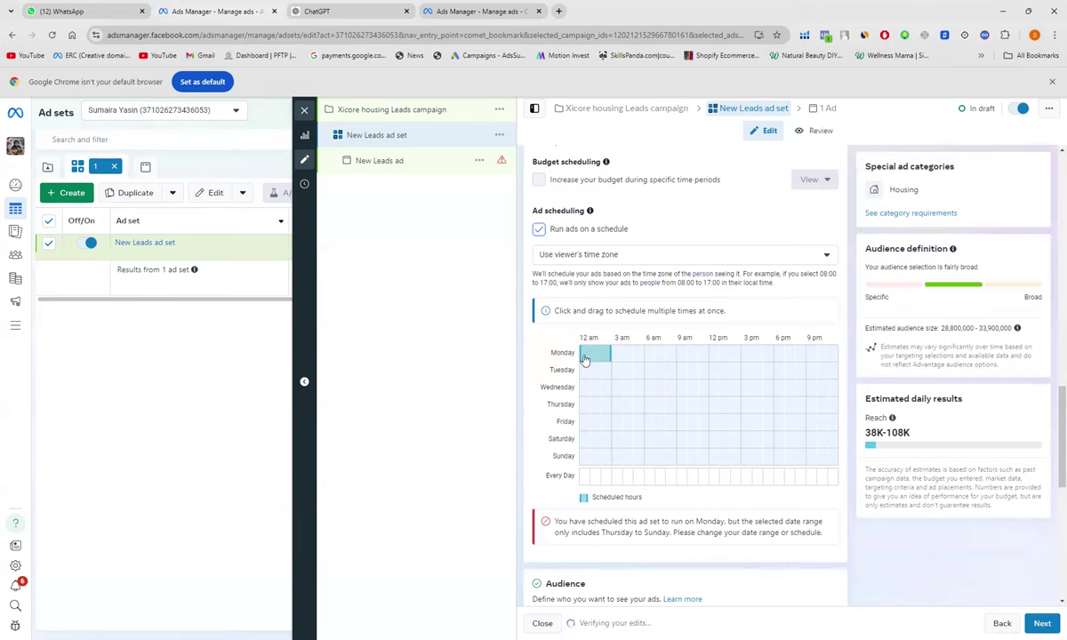
left_click_drag(585, 357, 599, 356)
left_click(607, 358)
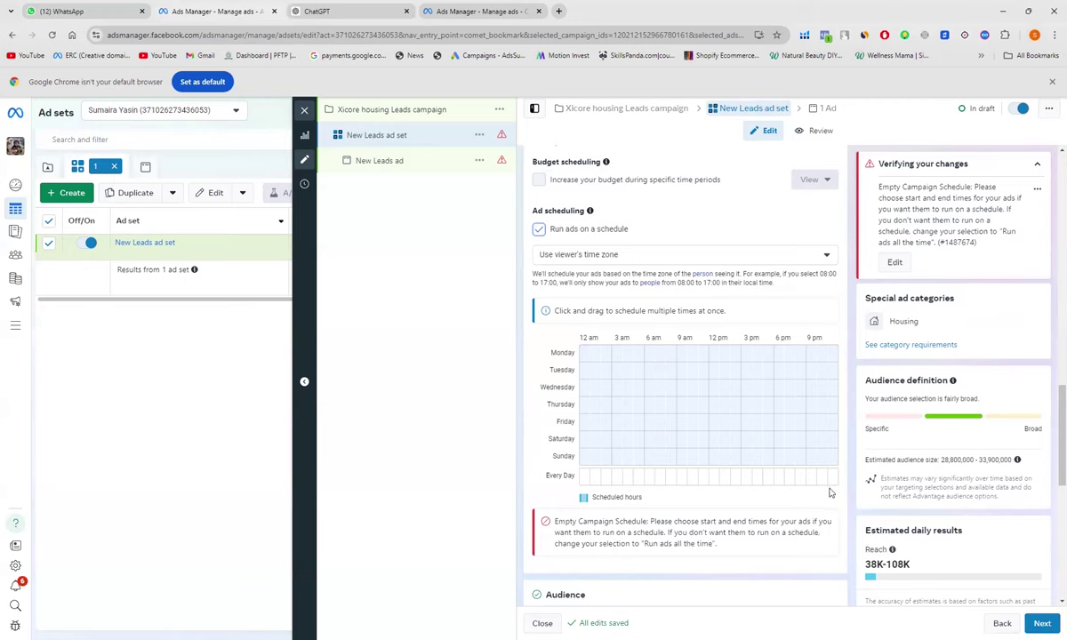
Replace Pakistan with Lahore, Punjab as the included location for the ad set's audience
scroll(830, 492, "down", 3)
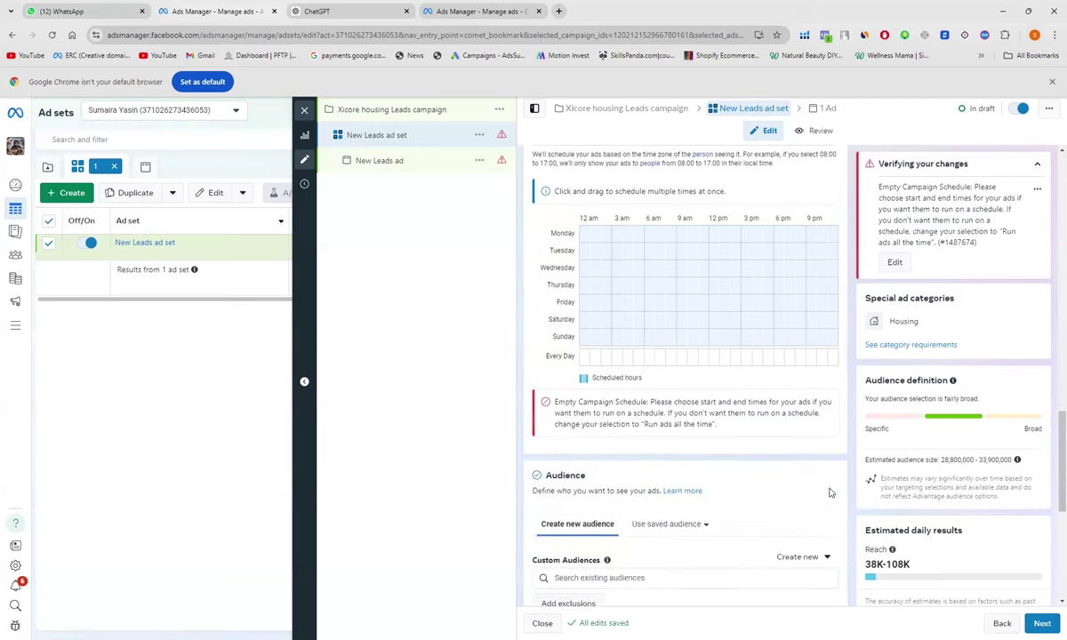
scroll(830, 492, "down", 5)
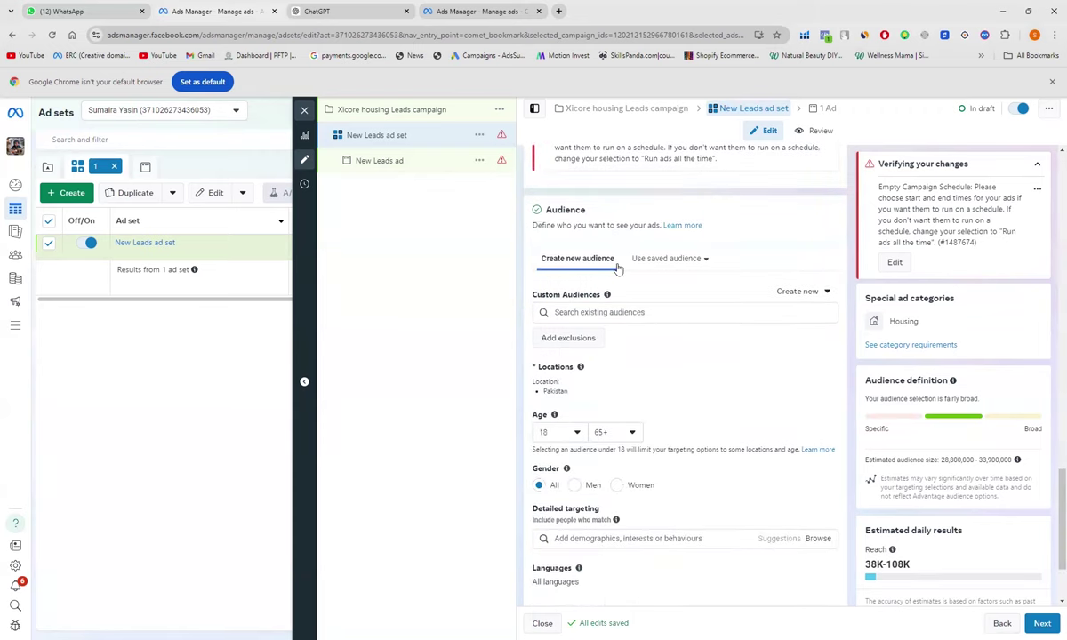
scroll(629, 386, "down", 3)
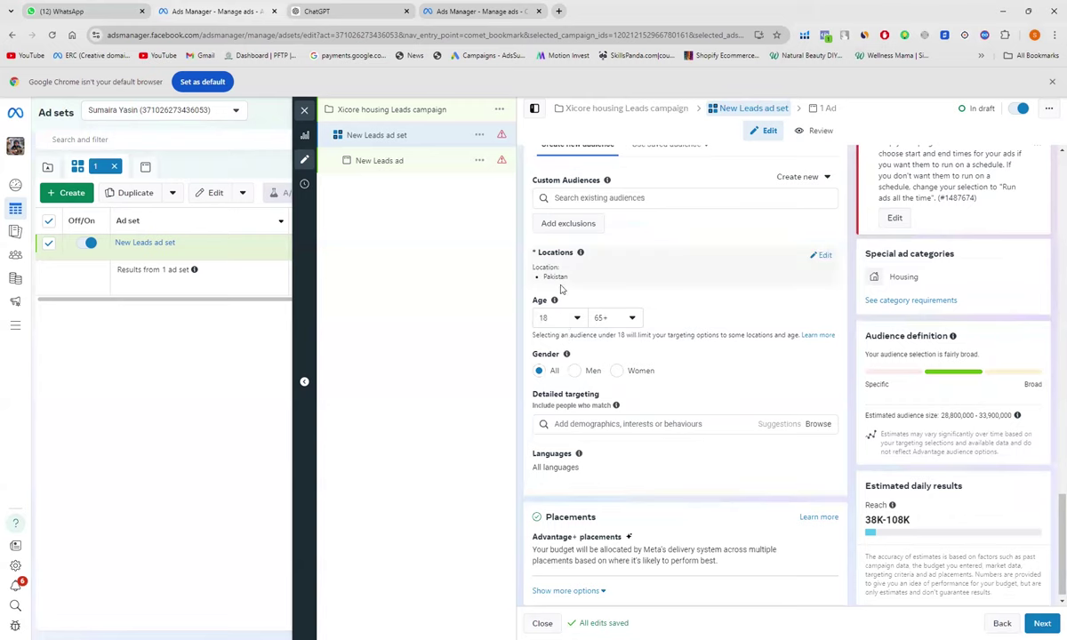
left_click(824, 256)
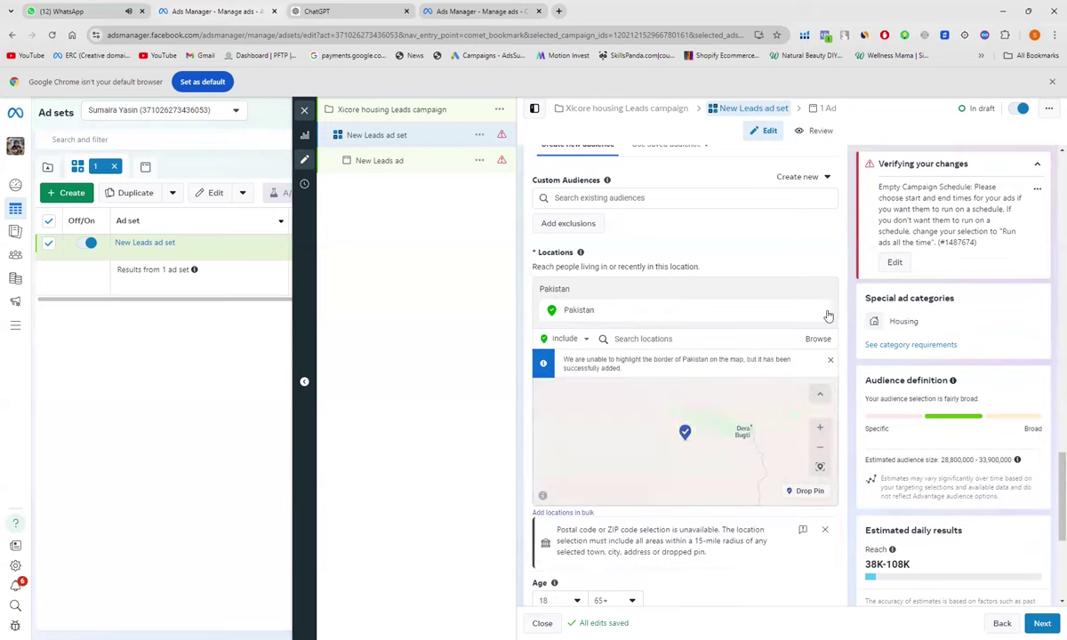
left_click(821, 313)
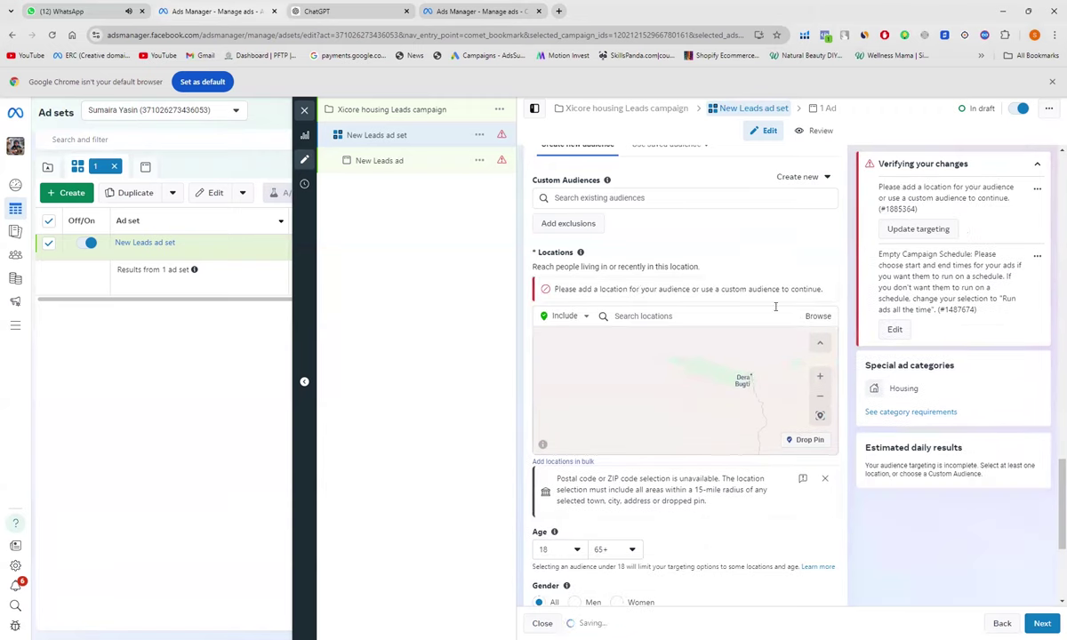
left_click(636, 315)
type("Lar")
type("ore")
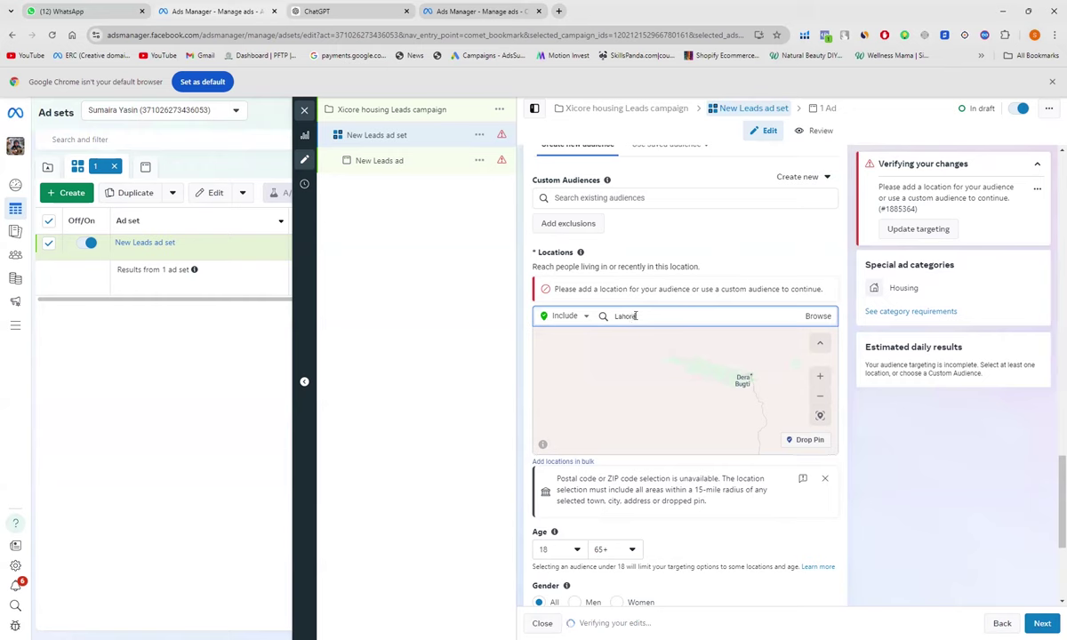
left_click(638, 341)
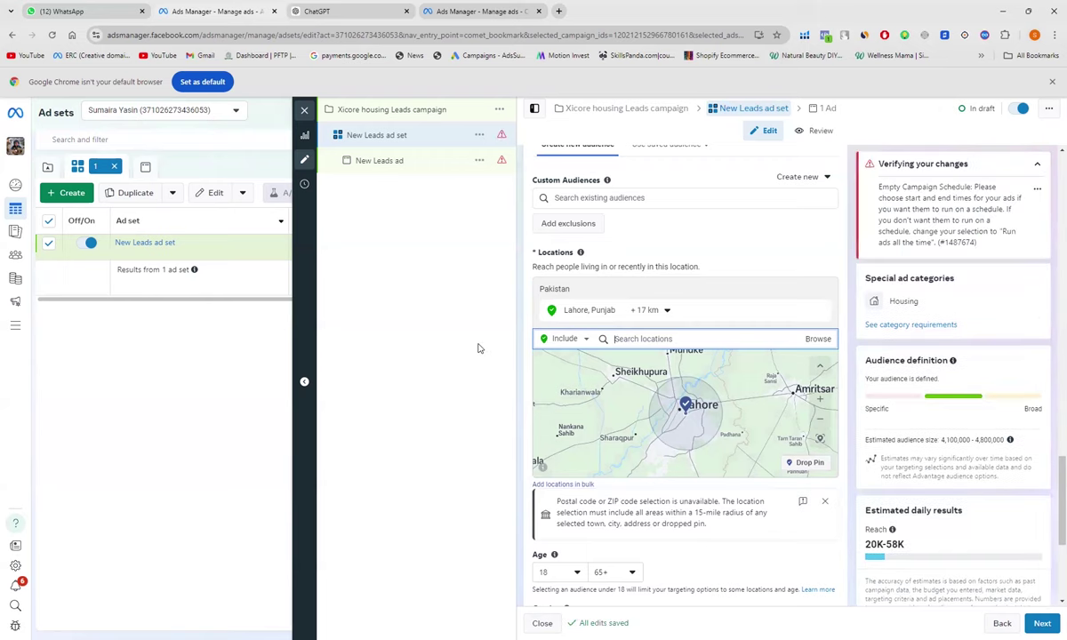
Duplicate the New Leads ad set once within its original campaign, keeping existing reactions, comments and shares on new ads
left_click(479, 135)
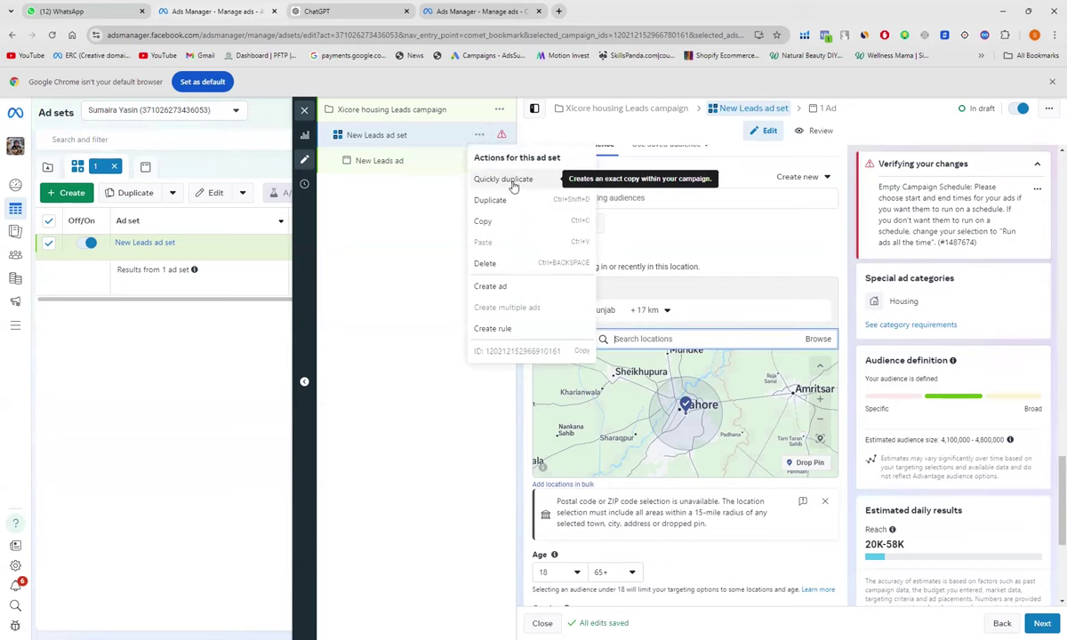
left_click(507, 204)
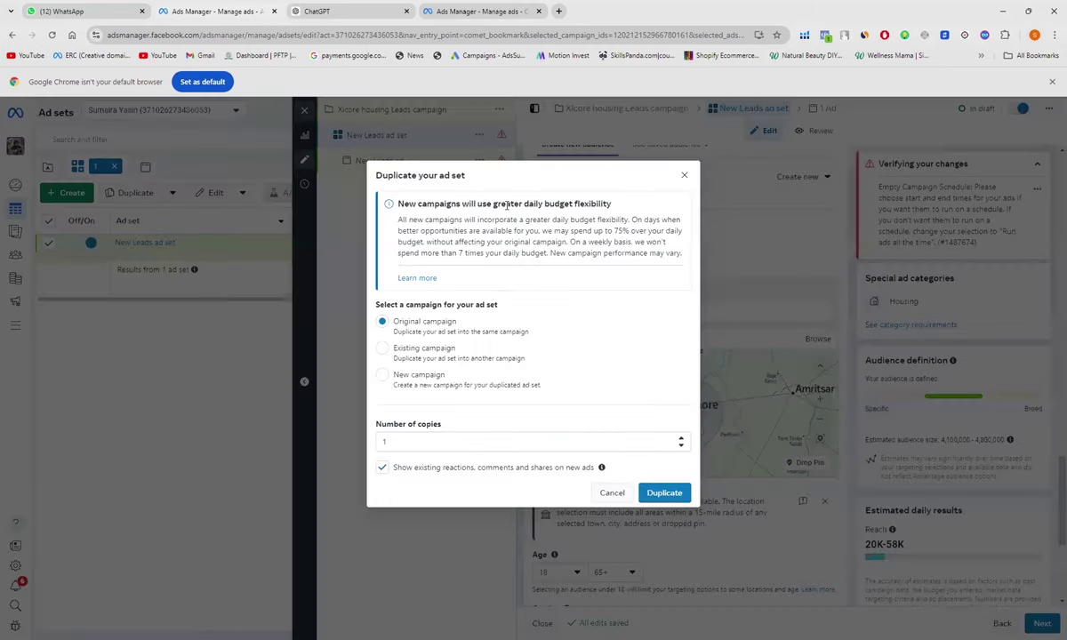
left_click(665, 493)
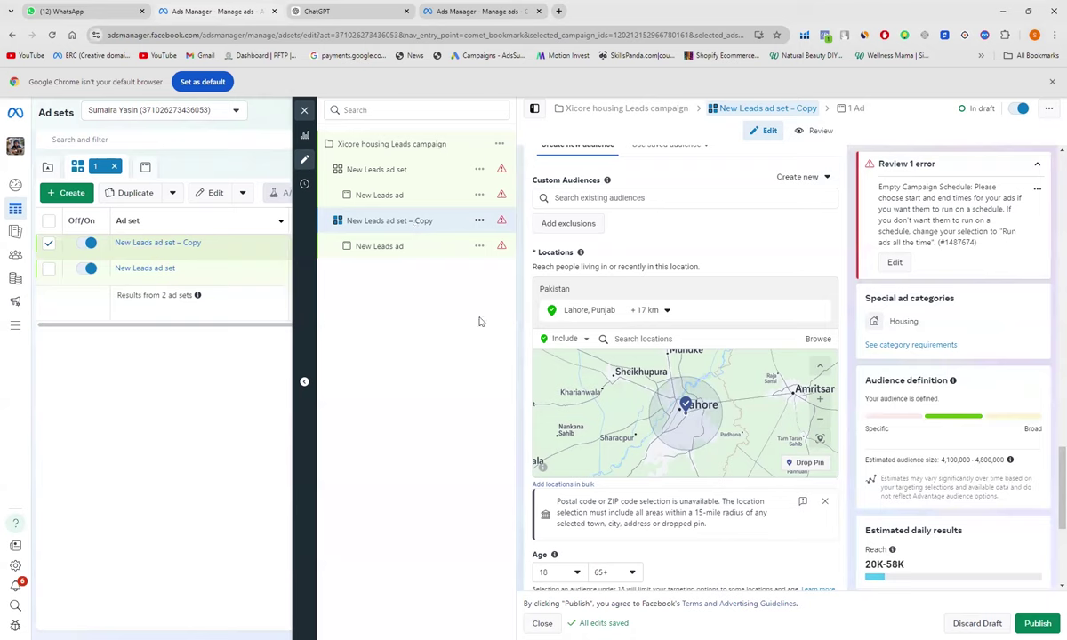
Set the minimum audience age to 25 in the original New Leads ad set
scroll(518, 486, "down", 1)
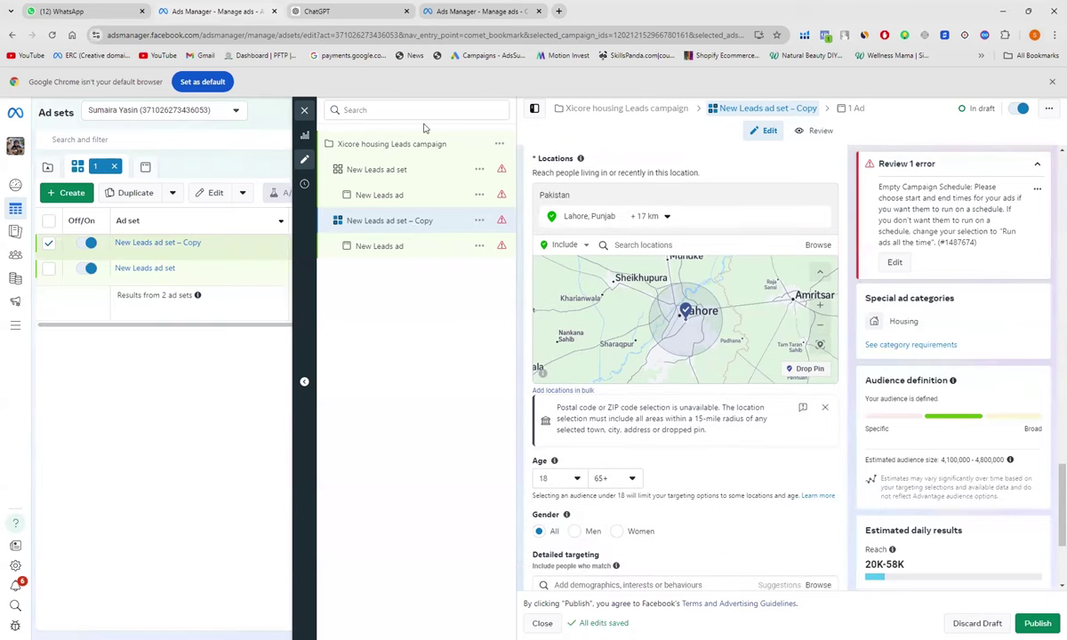
left_click(415, 178)
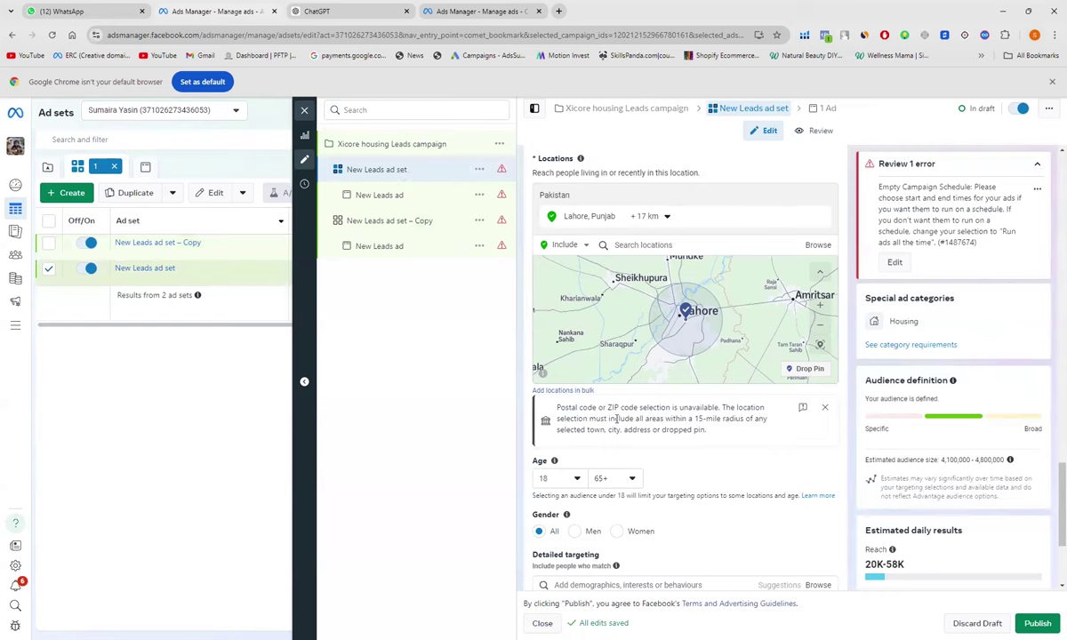
scroll(752, 451, "down", 1)
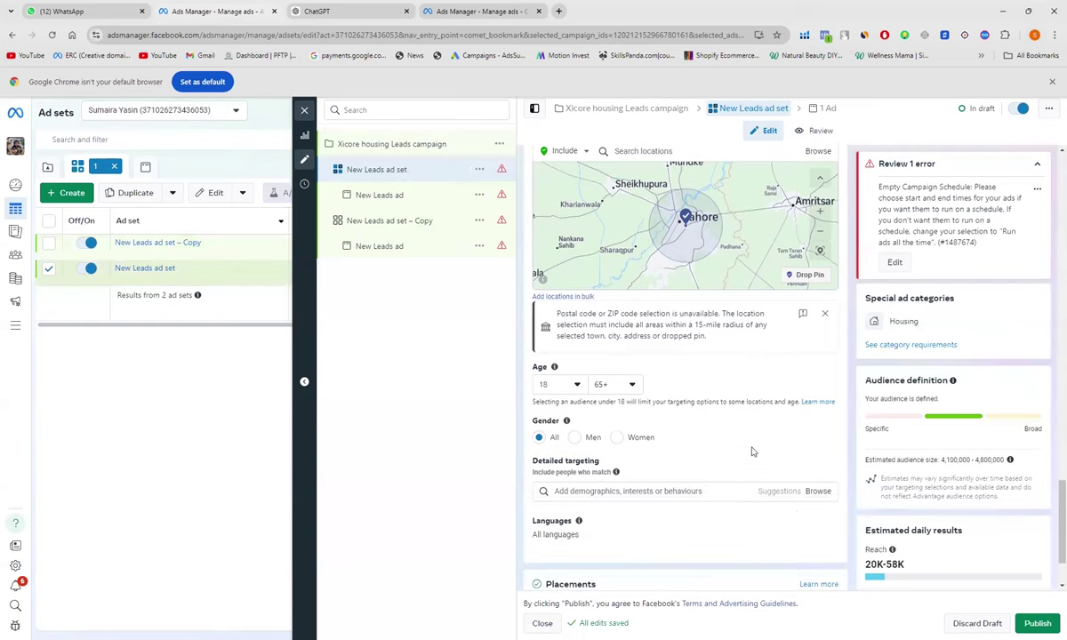
scroll(732, 414, "down", 1)
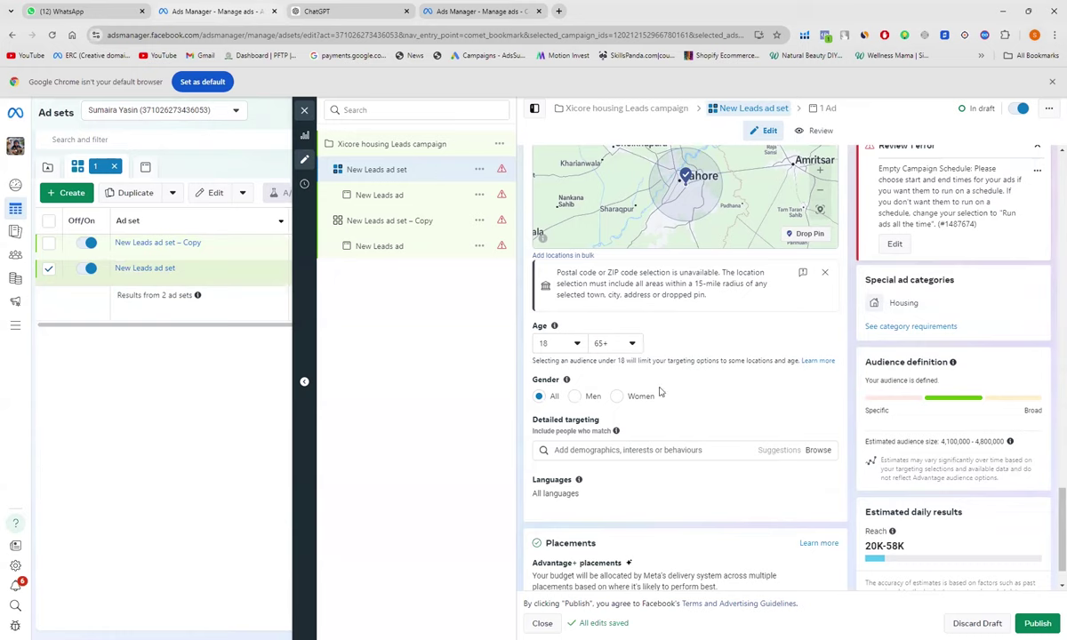
left_click(580, 344)
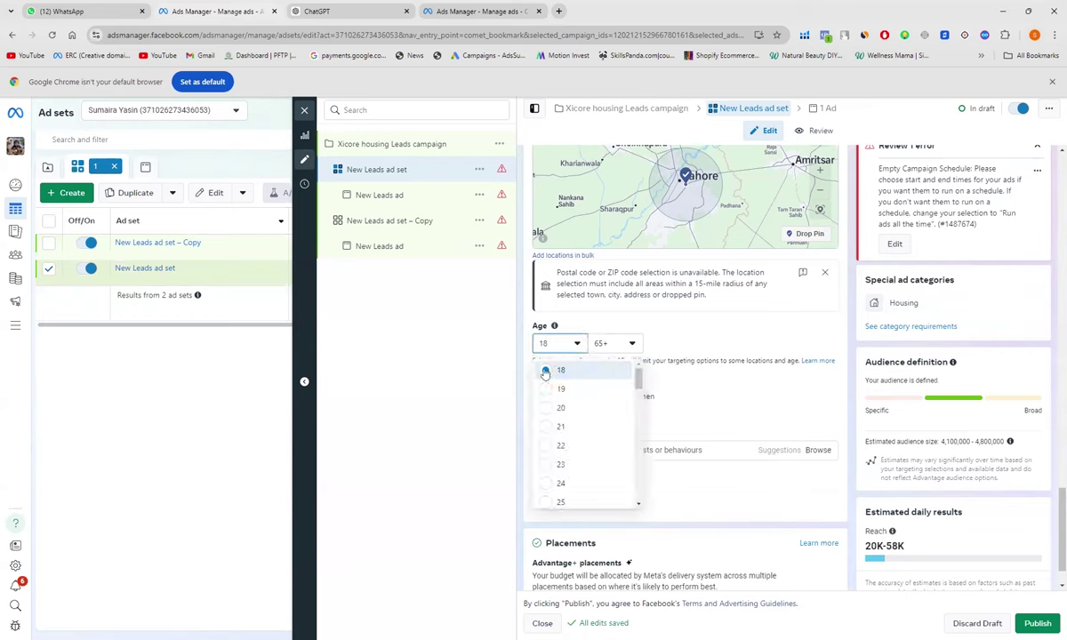
left_click(560, 503)
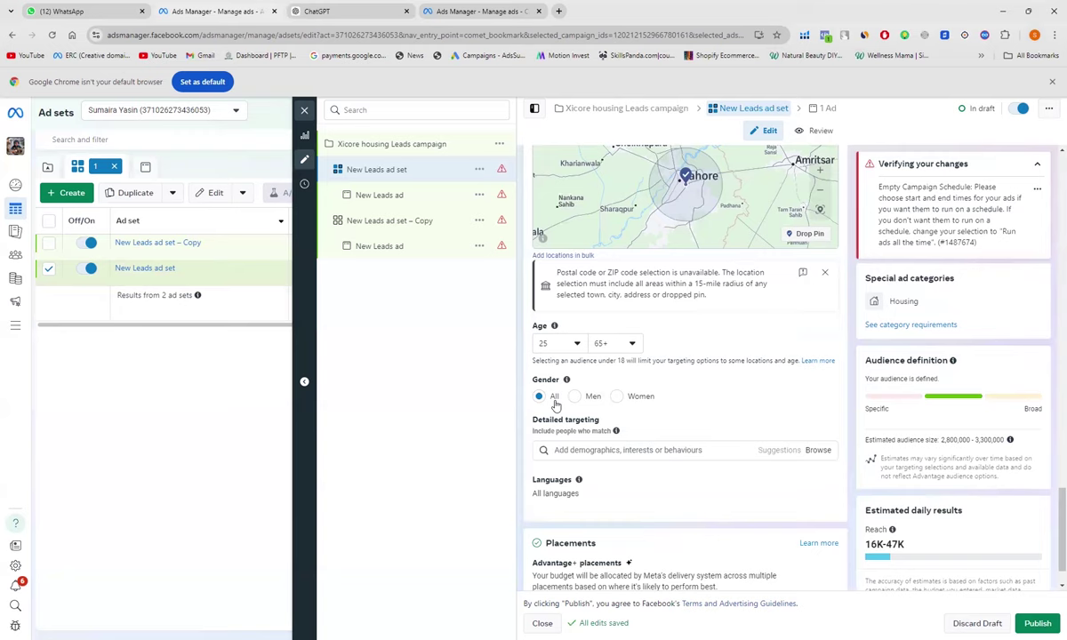
Add the House (property) interest to the ad set's detailed targeting
scroll(555, 406, "down", 1)
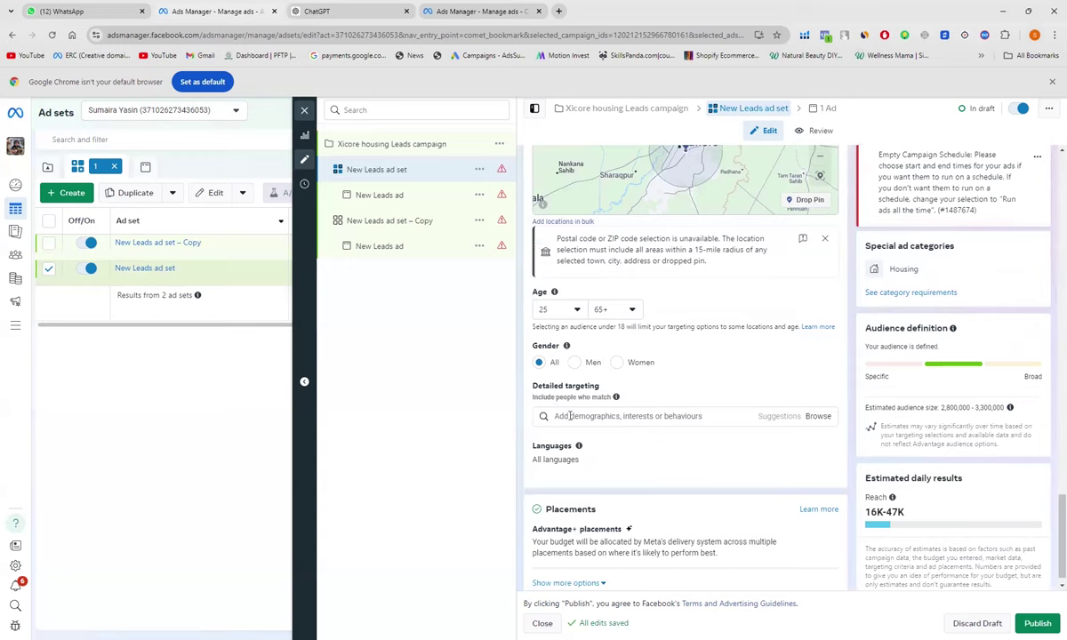
left_click(573, 416)
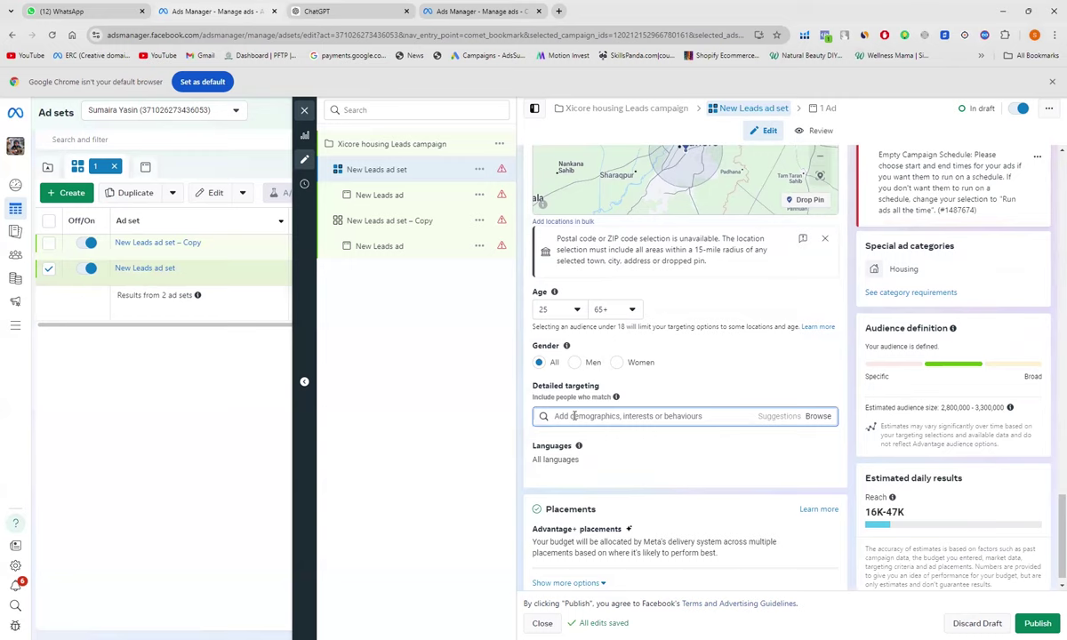
type("Ho")
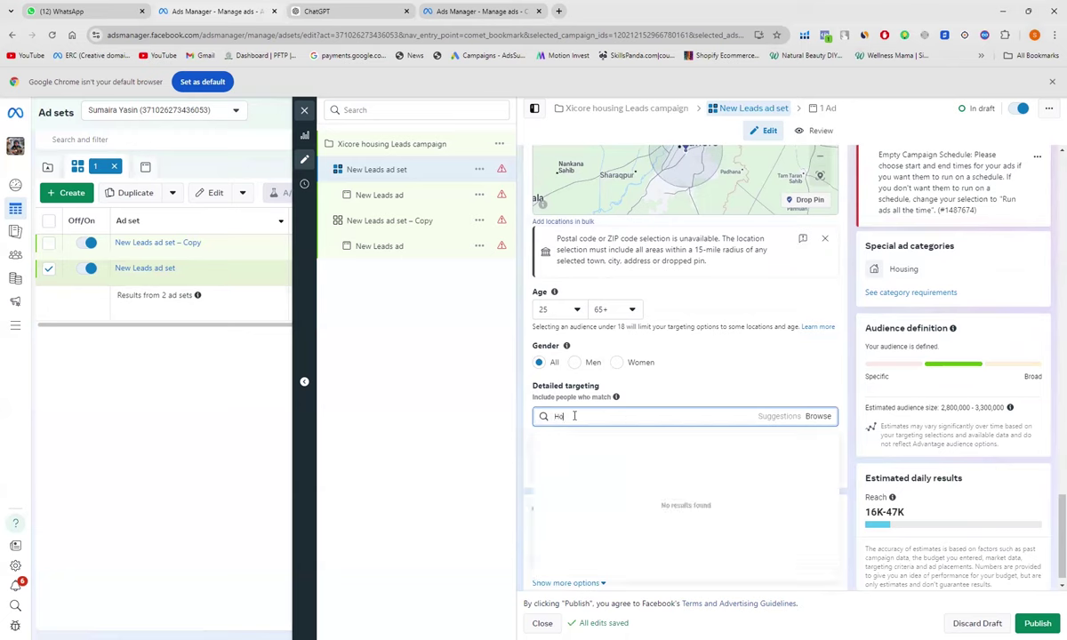
type("use")
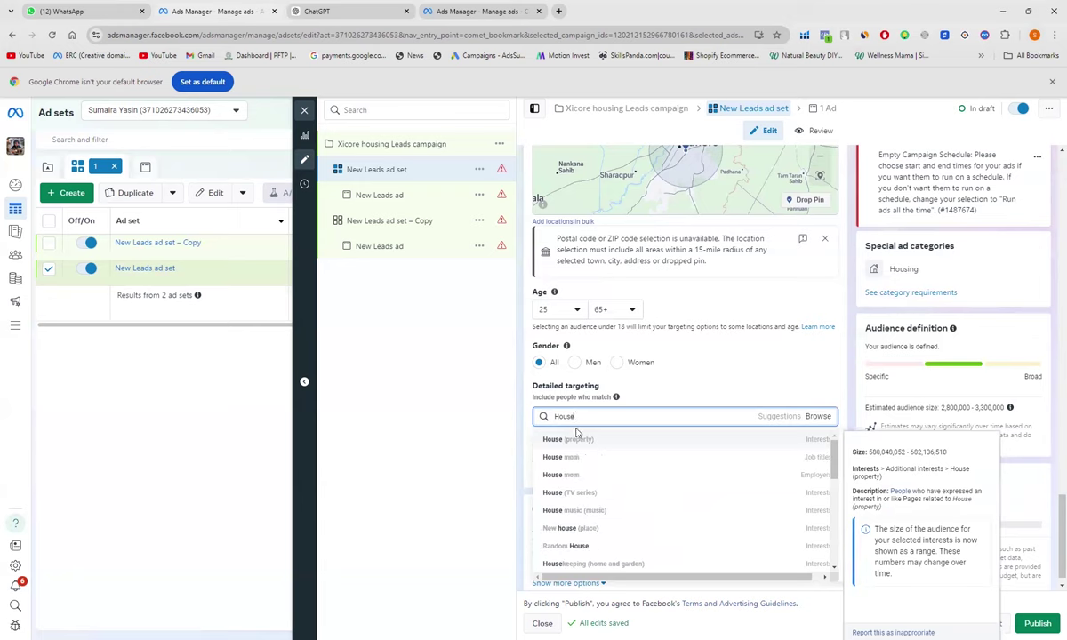
left_click(580, 441)
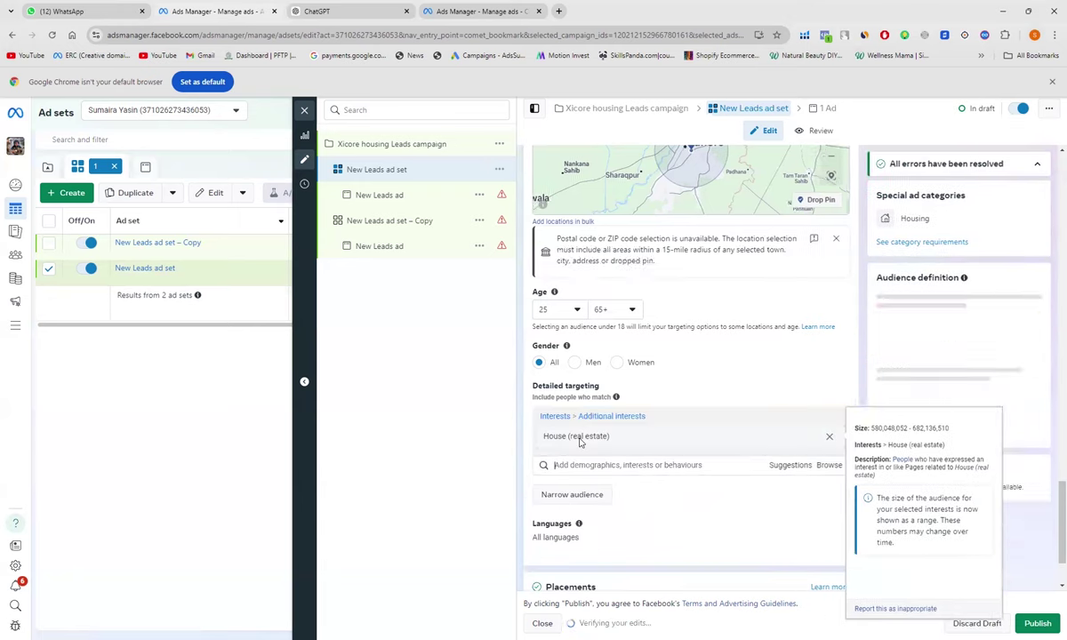
Add the Zameen.com interest to the ad set's detailed targeting
scroll(580, 441, "down", 2)
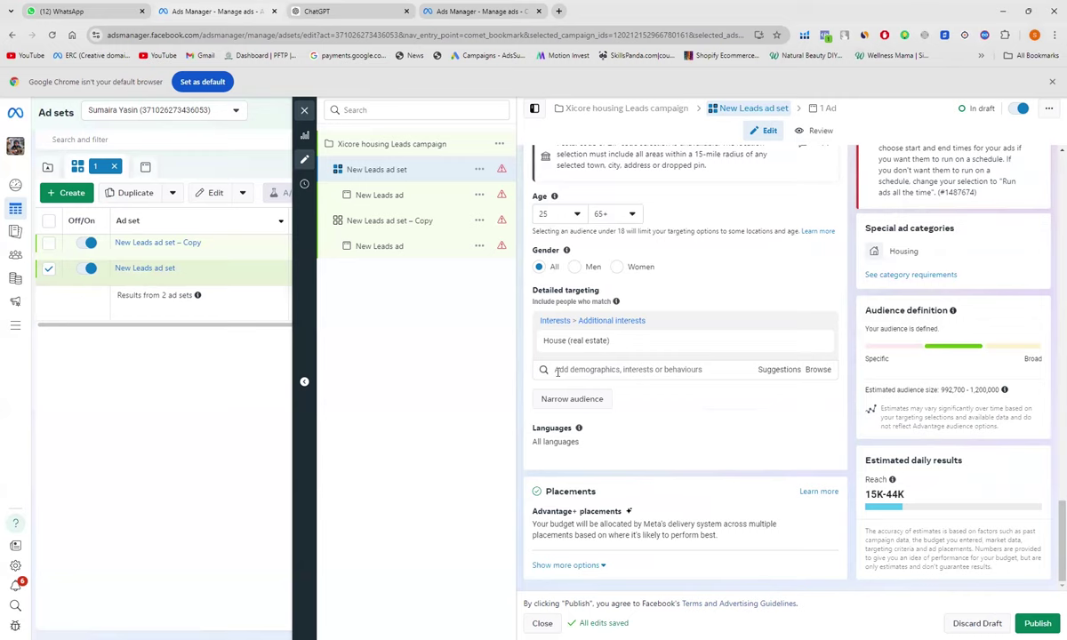
left_click(557, 369)
type("zameen")
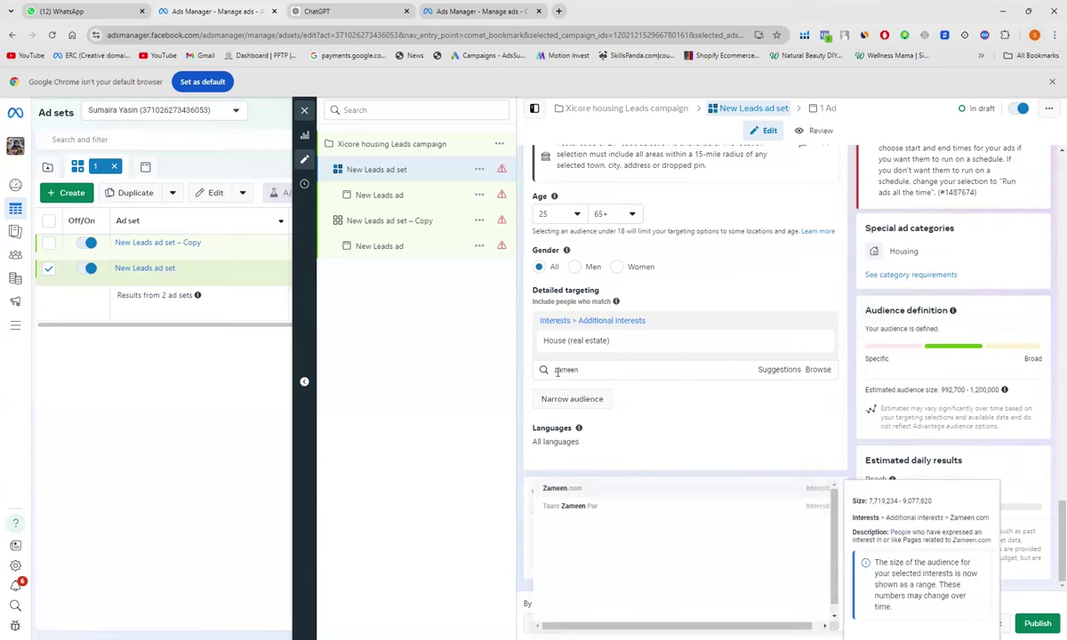
type(".com")
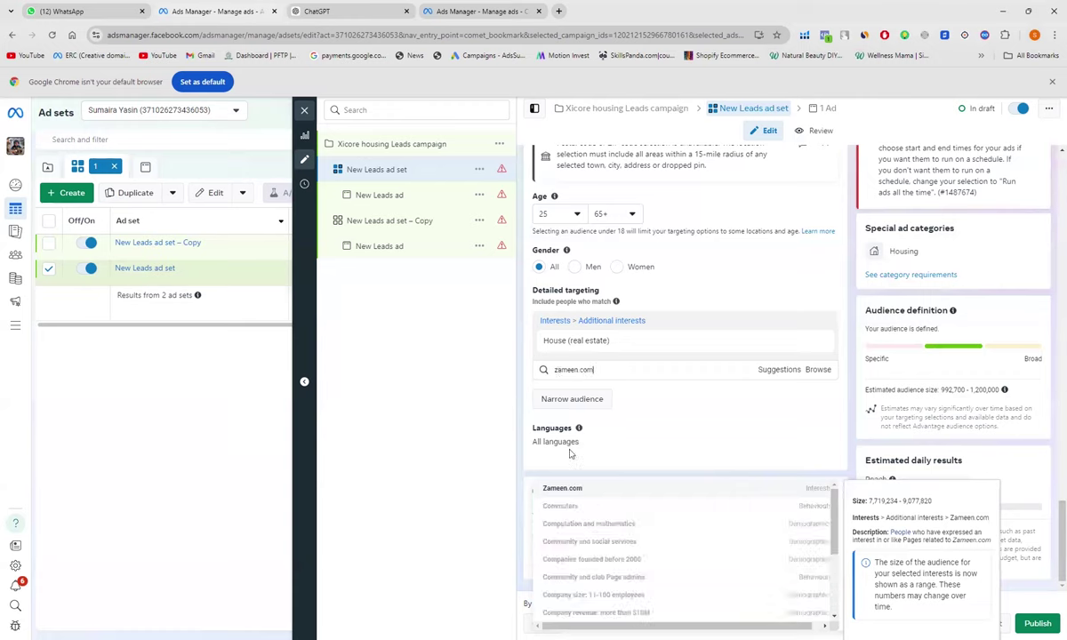
left_click(589, 492)
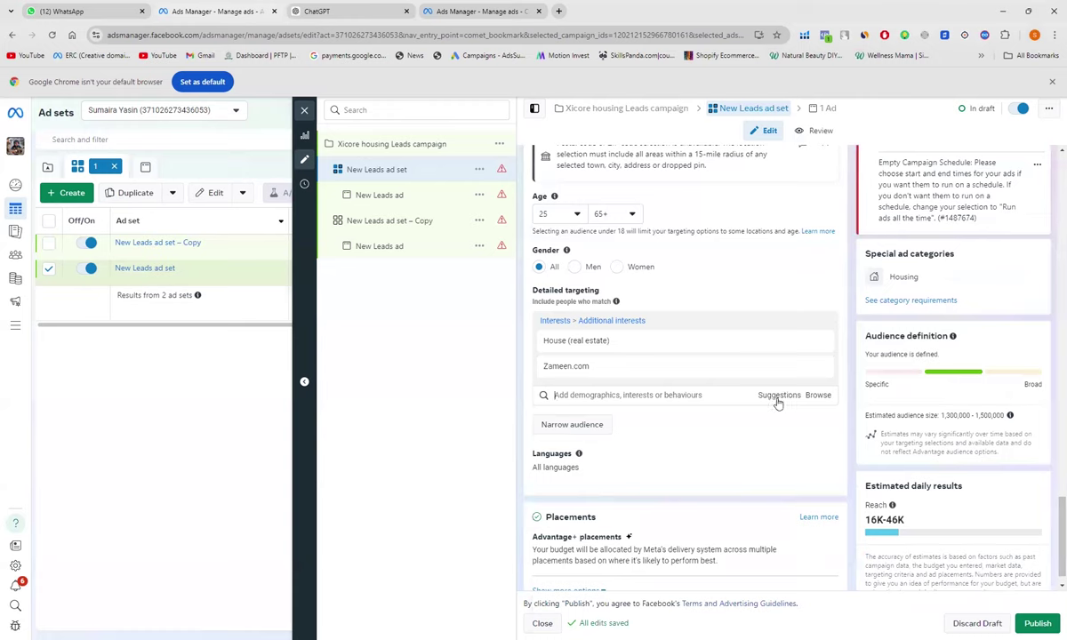
Add the suggested interests Apartment (property), Property investing (investing), Property (industry) and Property finder (property) to the detailed targeting
left_click(777, 399)
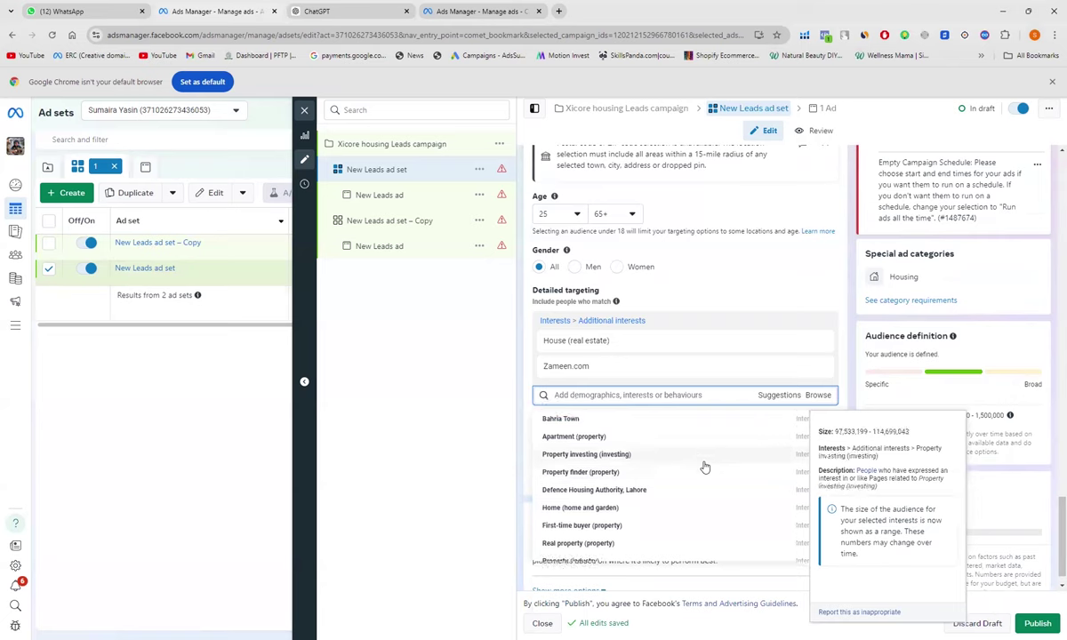
left_click(585, 439)
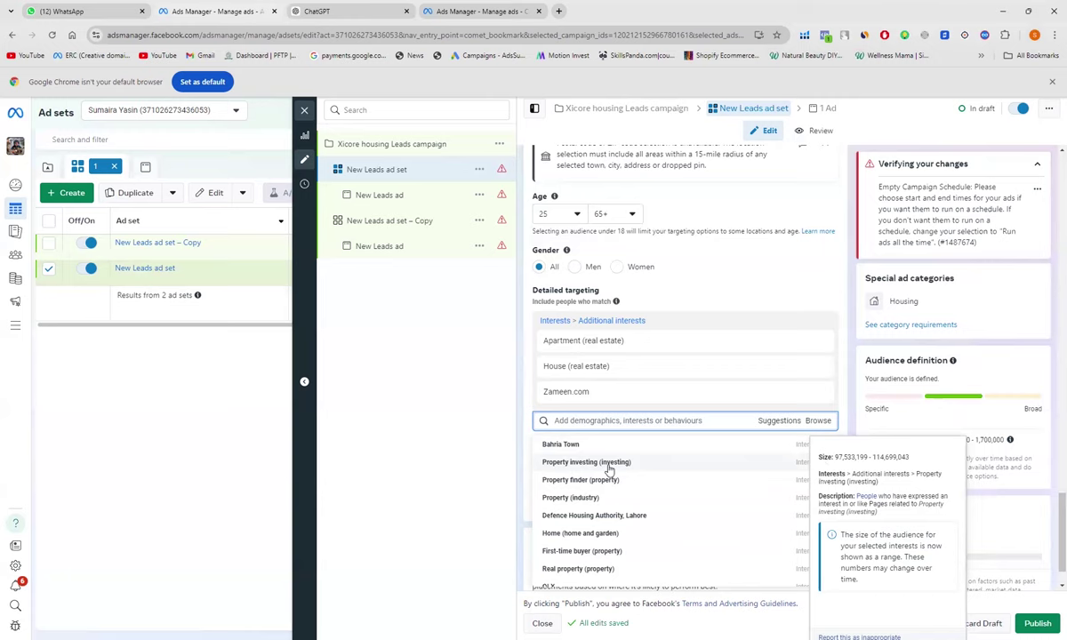
left_click(608, 464)
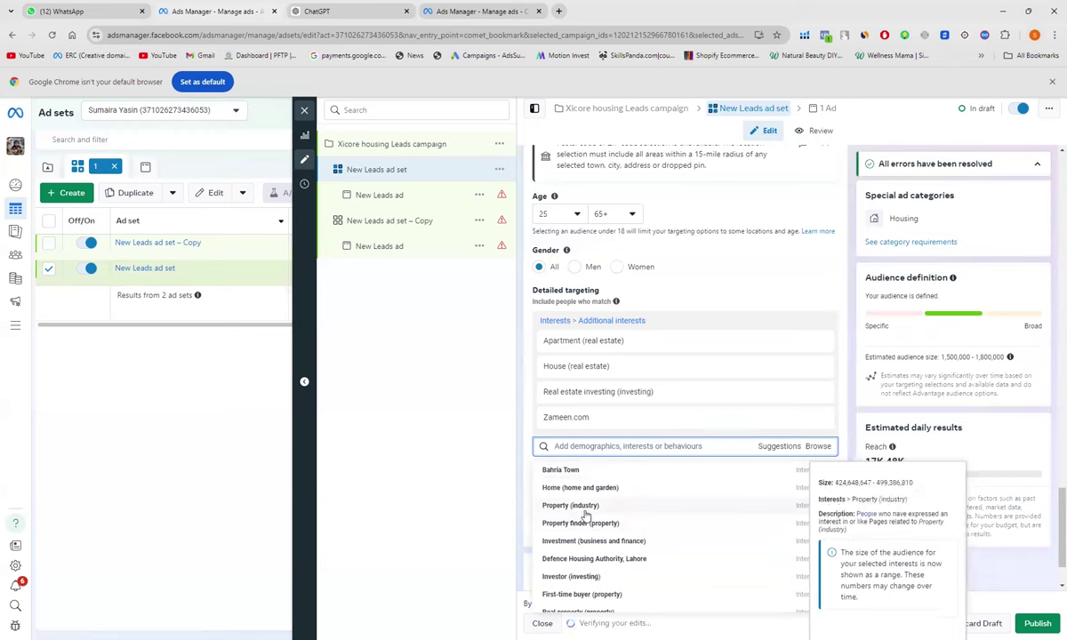
left_click(589, 513)
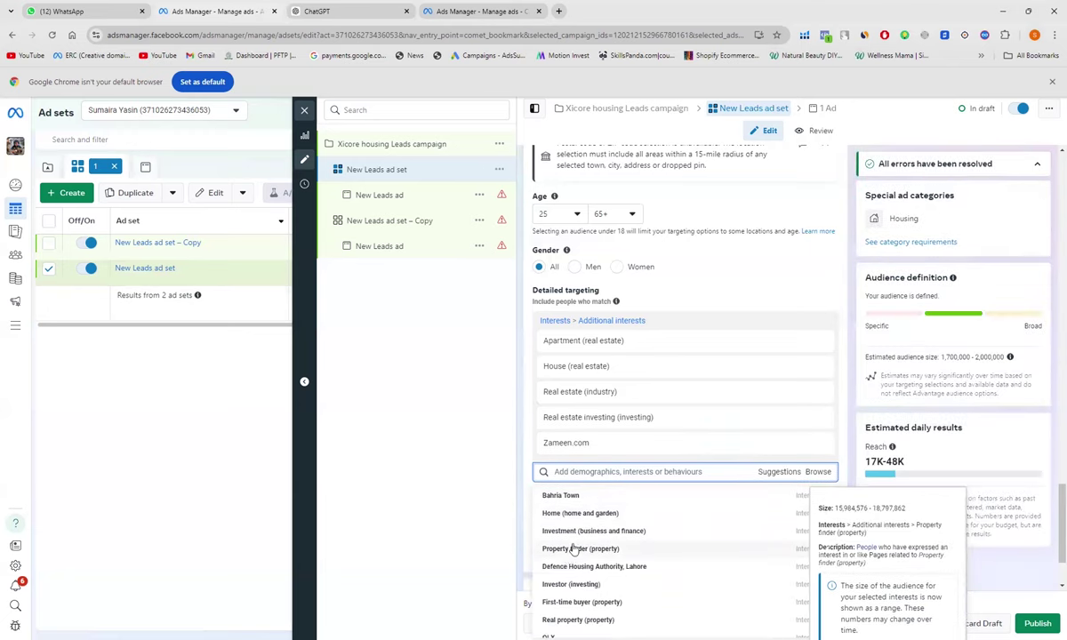
left_click(574, 550)
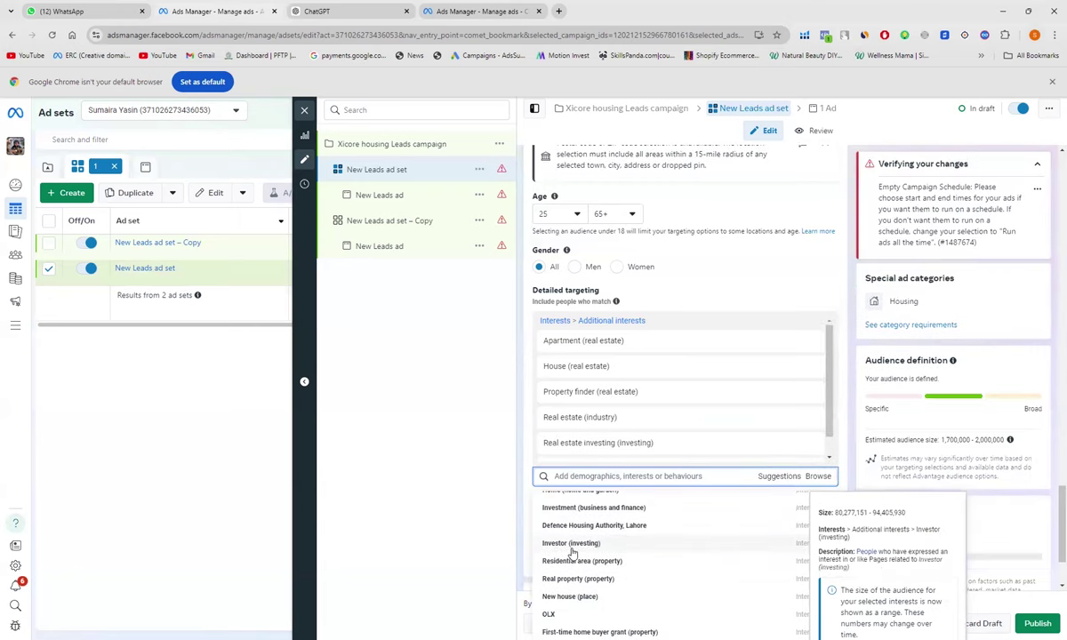
Add the suggested interests Investor (investing), Residential area (property), Land and houses (property) and New house (place) to the detailed targeting
left_click(573, 545)
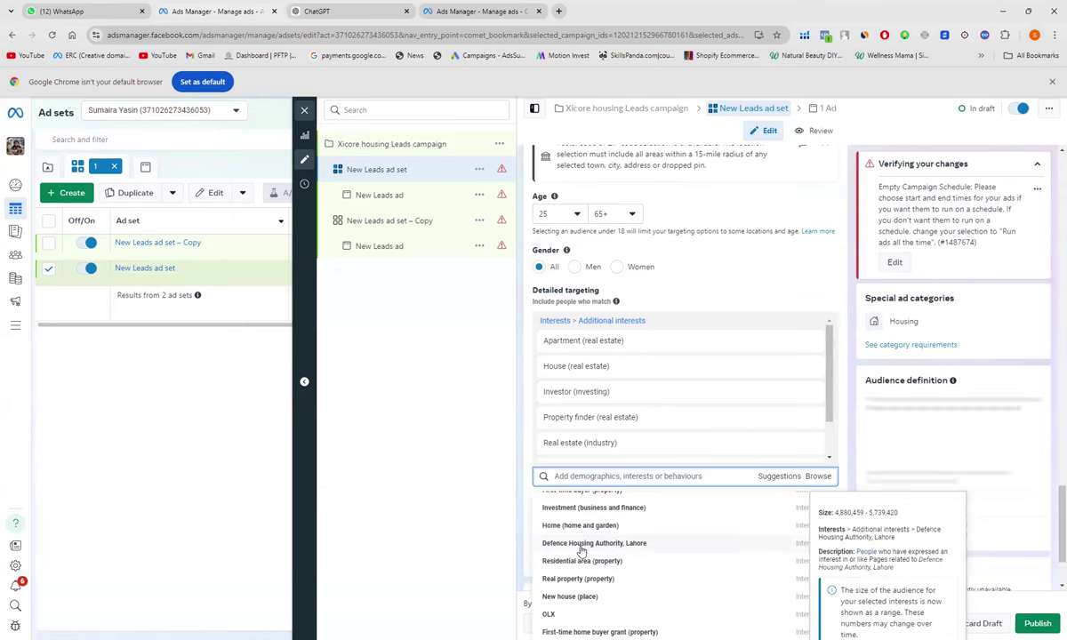
scroll(581, 552, "down", 1)
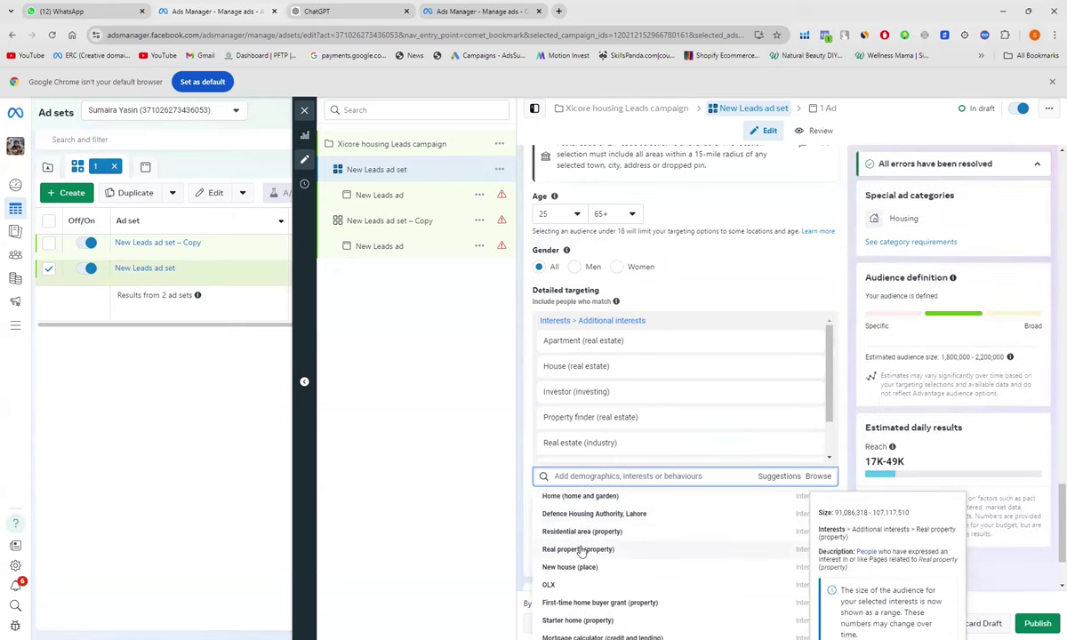
left_click(584, 537)
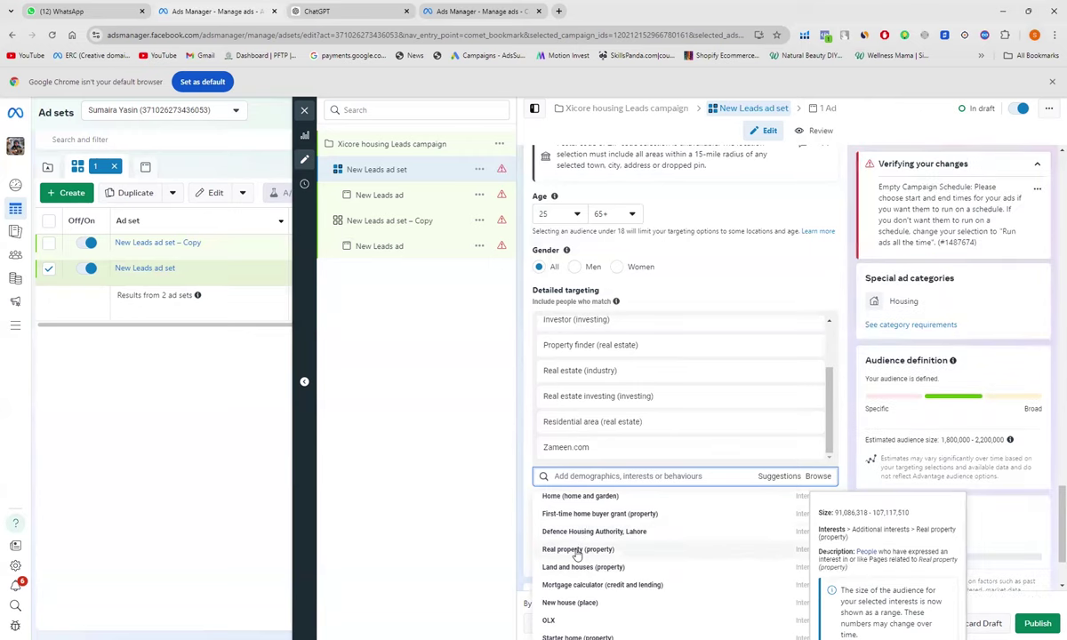
scroll(576, 553, "down", 1)
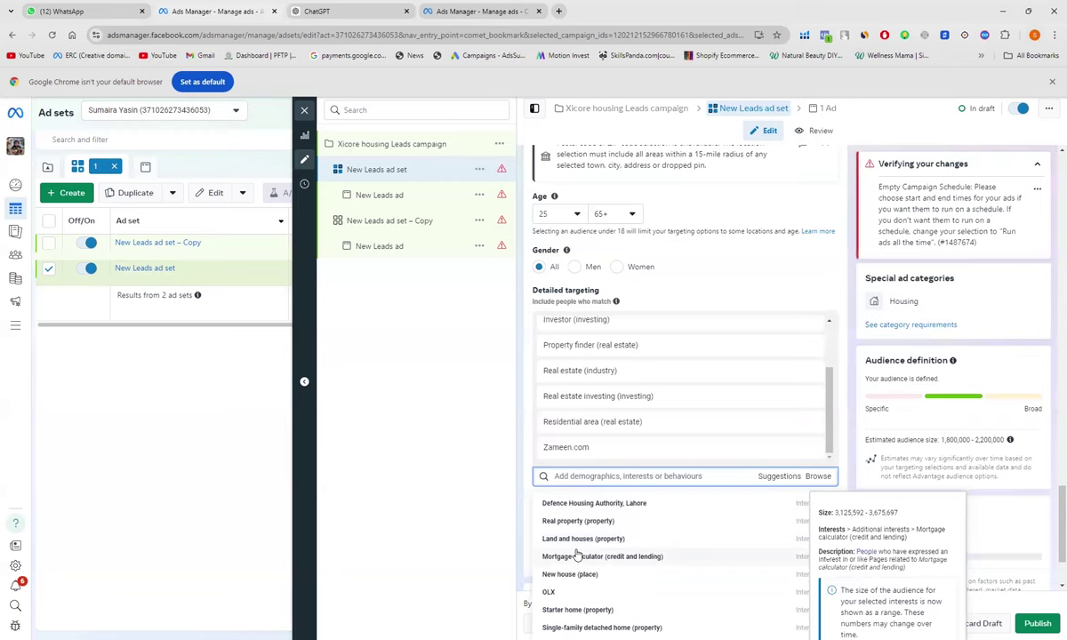
left_click(582, 539)
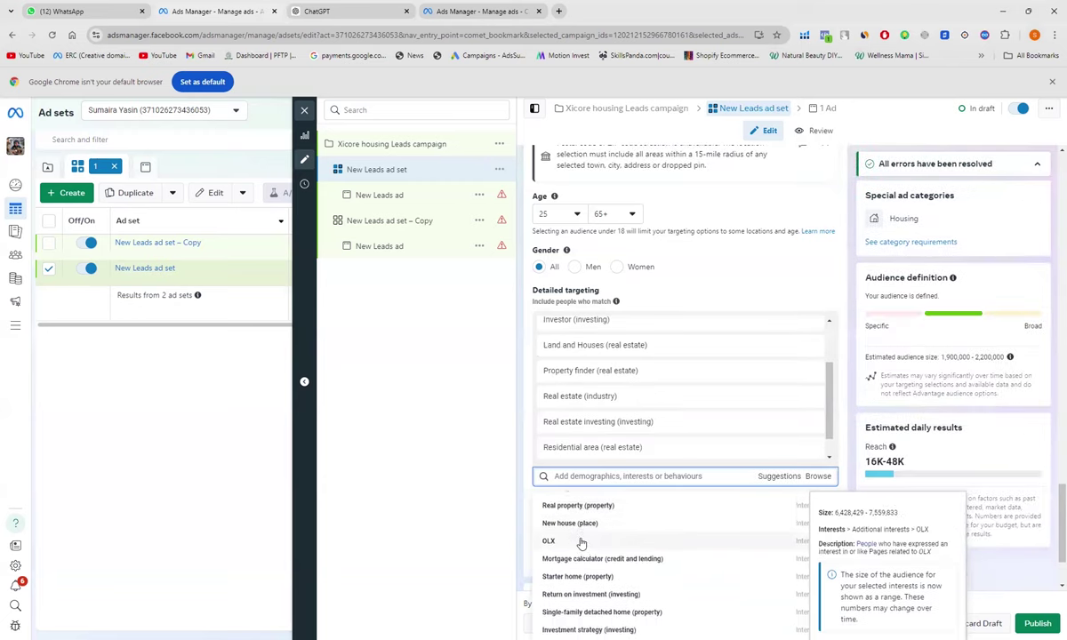
left_click(583, 523)
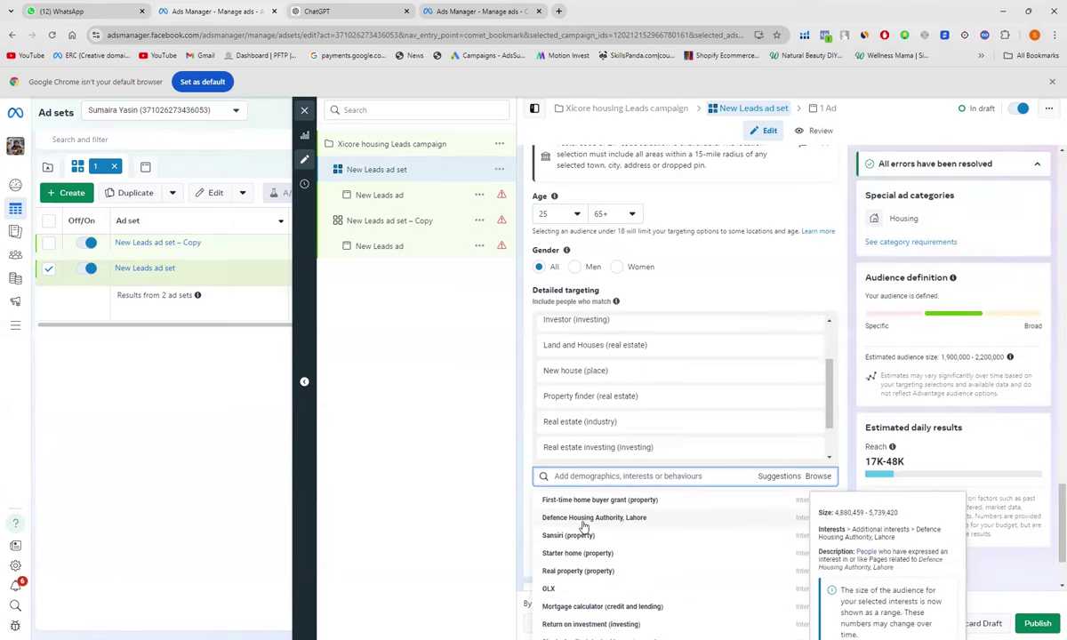
Add further suggested interests, including Condominium (real estate) and Investment strategy (investing), to the detailed targeting
scroll(586, 576, "down", 5)
scroll(587, 582, "down", 2)
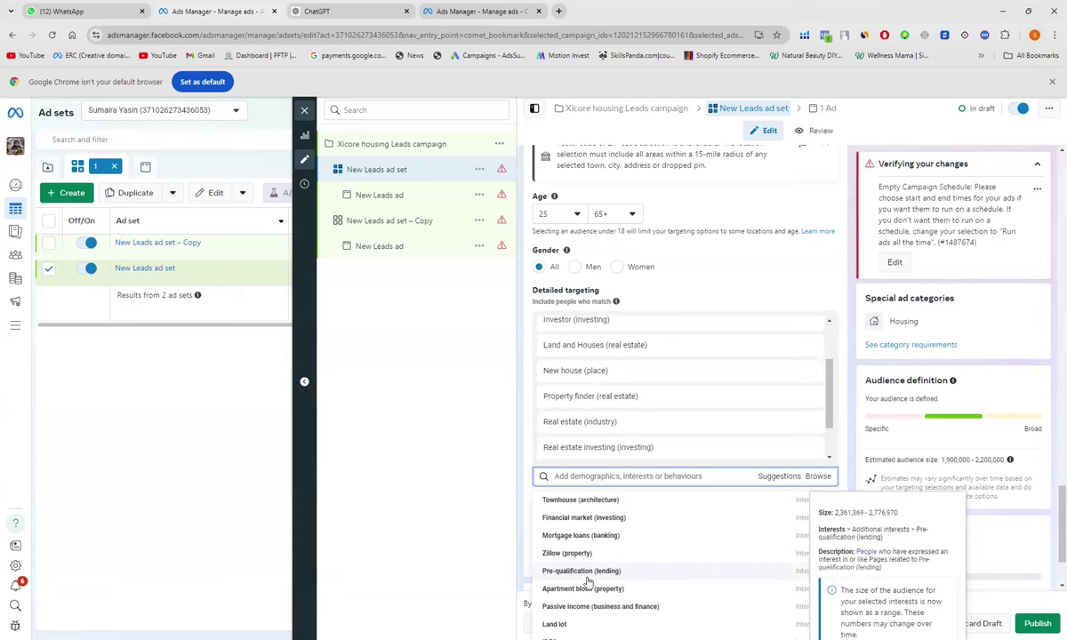
scroll(586, 582, "down", 1)
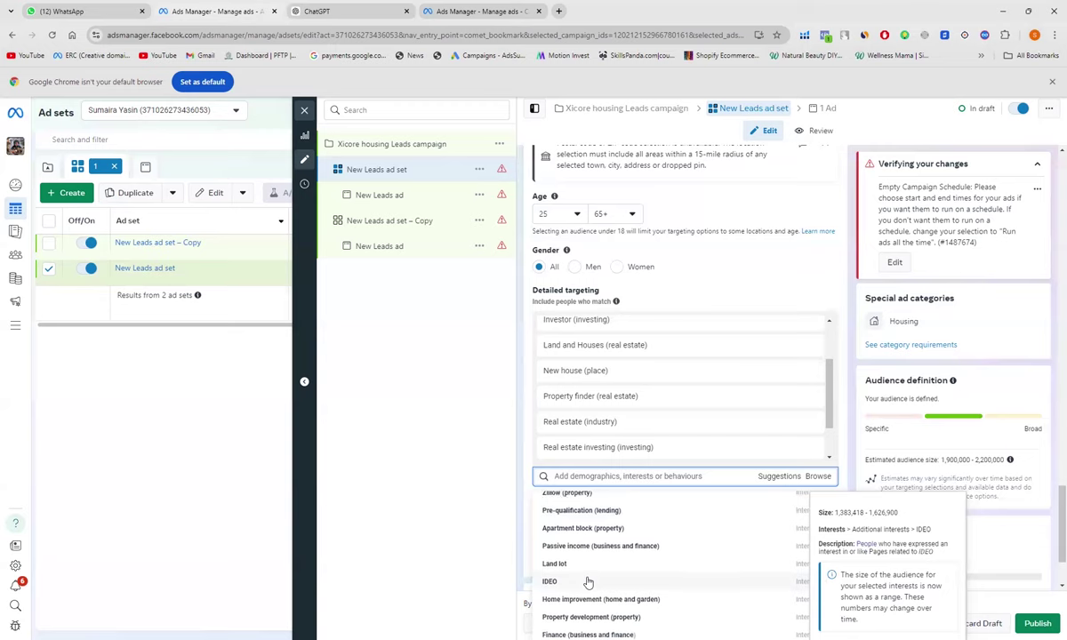
mouse_move(728, 424)
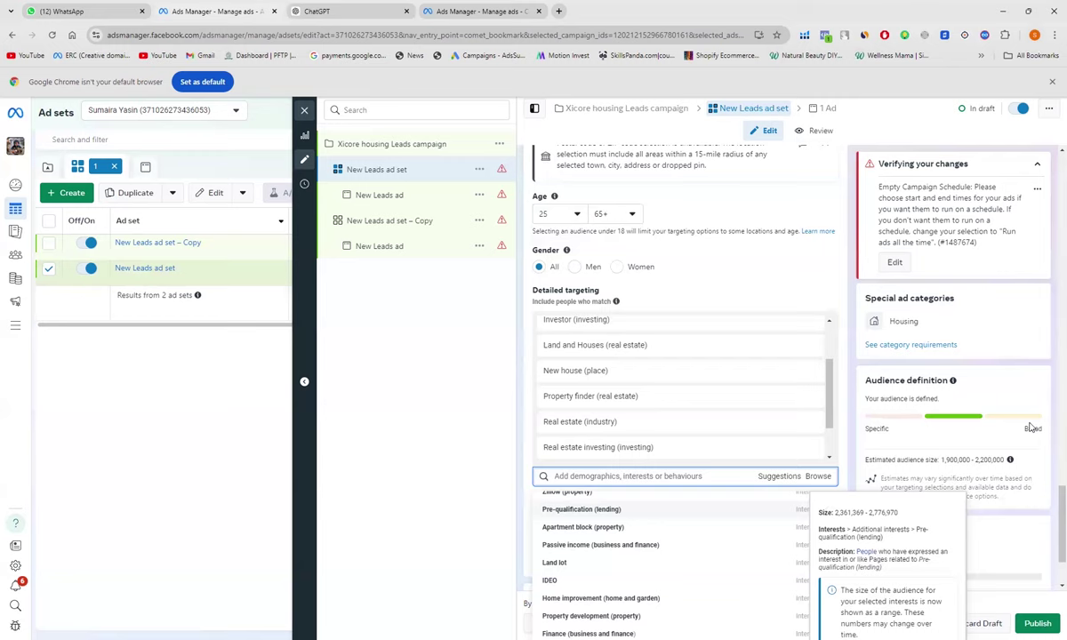
left_click(686, 568)
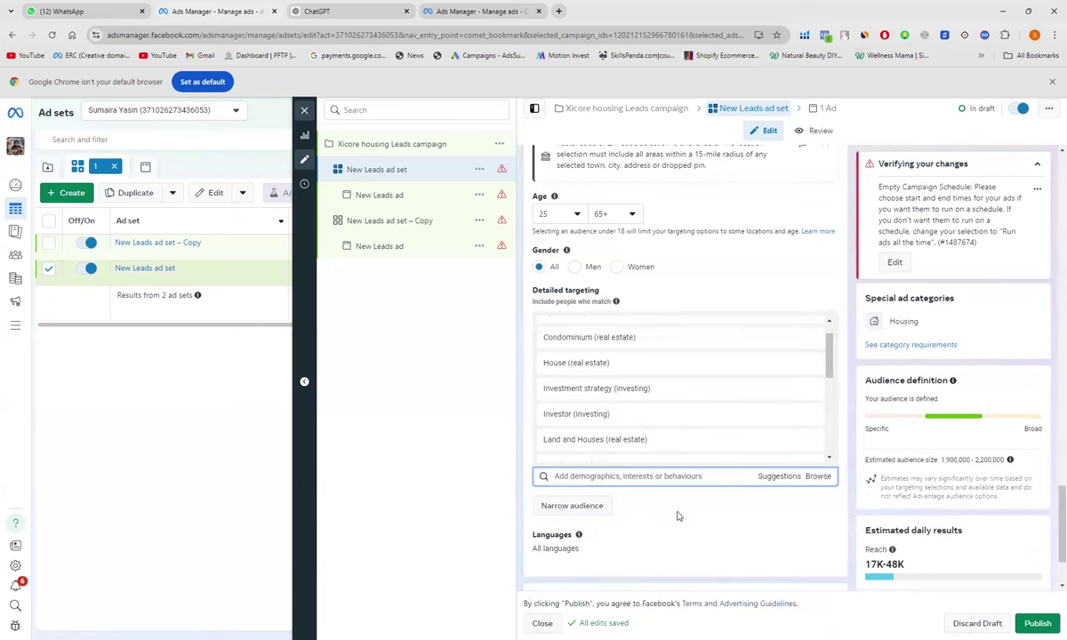
Switch the ad set's placements from Advantage+ placements to Manual placements
scroll(677, 516, "down", 1)
mouse_move(579, 432)
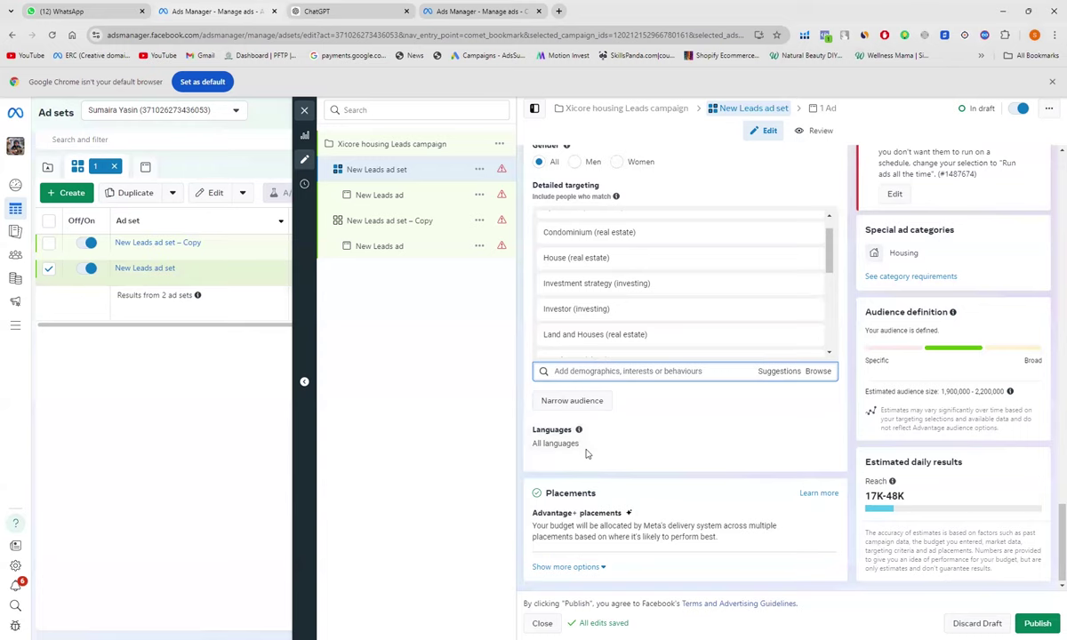
scroll(586, 455, "down", 1)
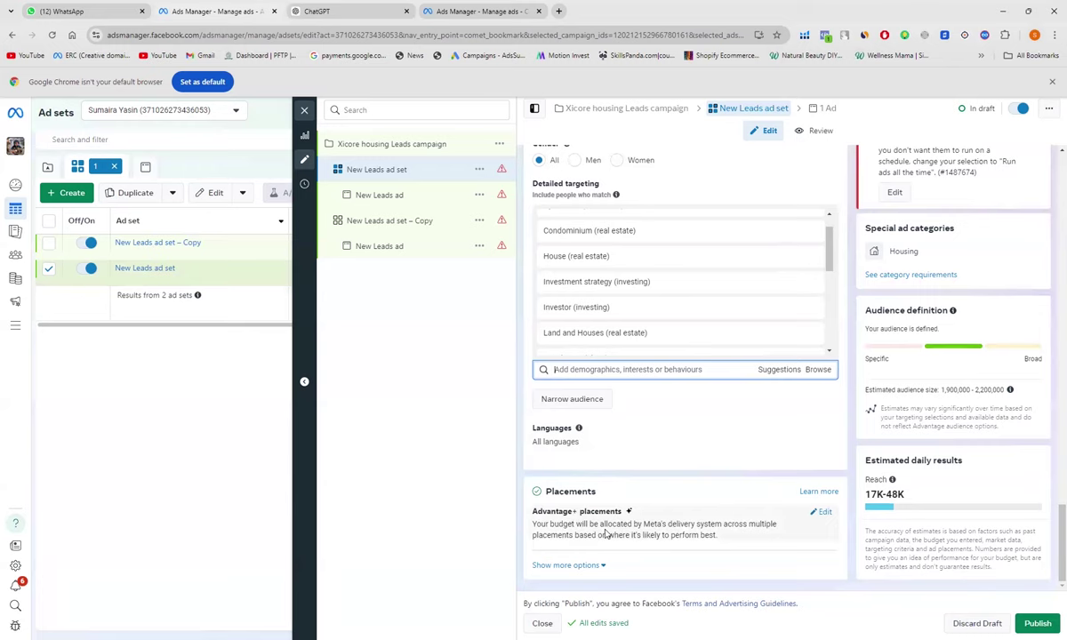
left_click(824, 513)
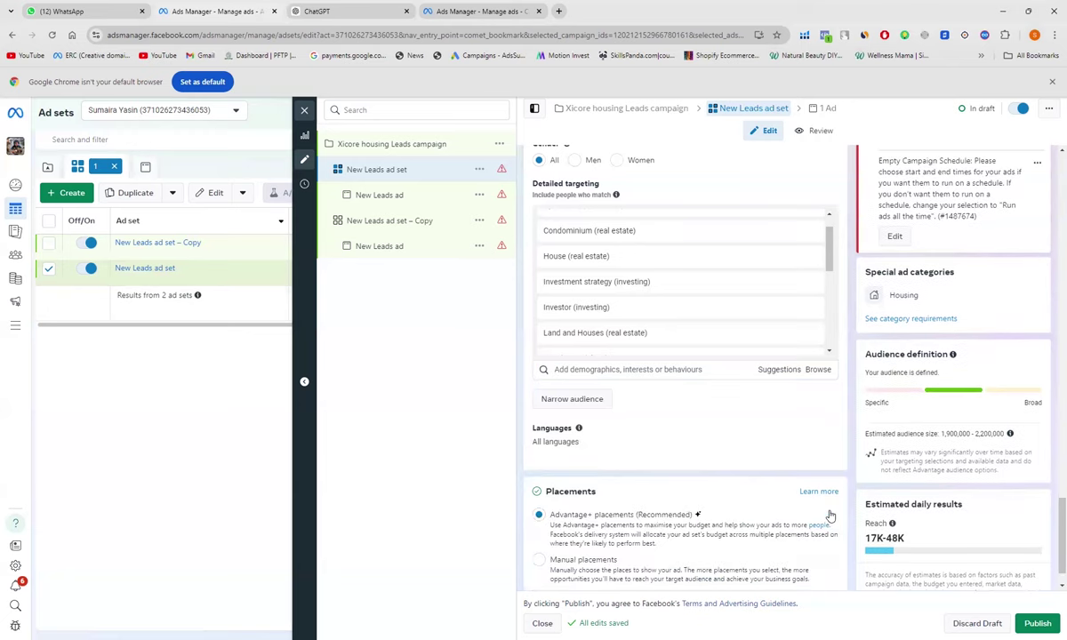
left_click(539, 561)
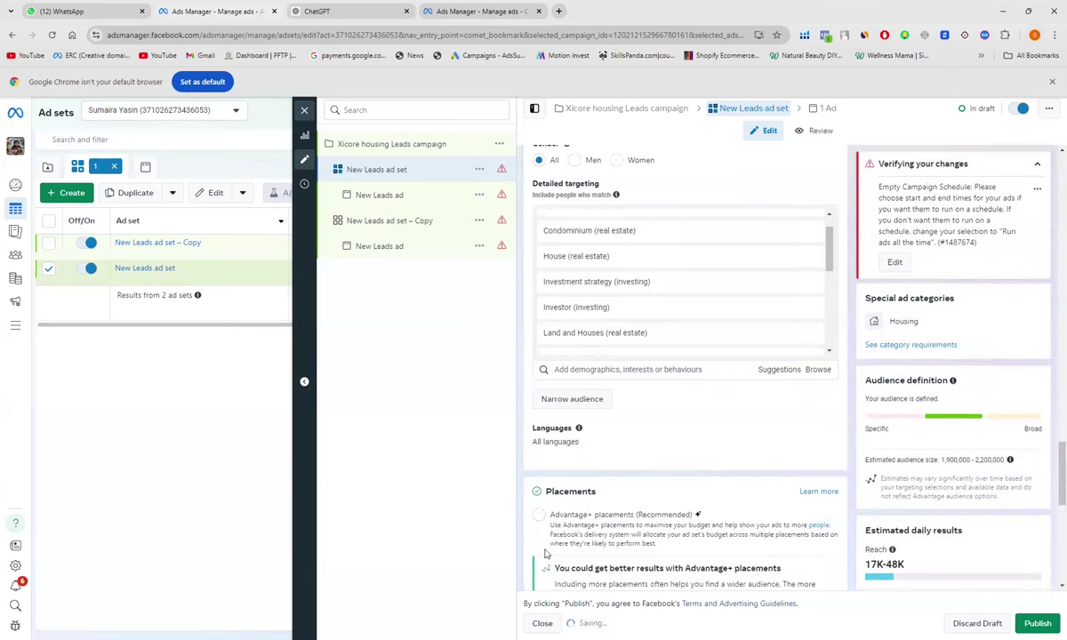
Exclude Audience Network from the manual placement platforms, keeping Facebook and Instagram selected
scroll(544, 556, "down", 2)
scroll(547, 553, "down", 3)
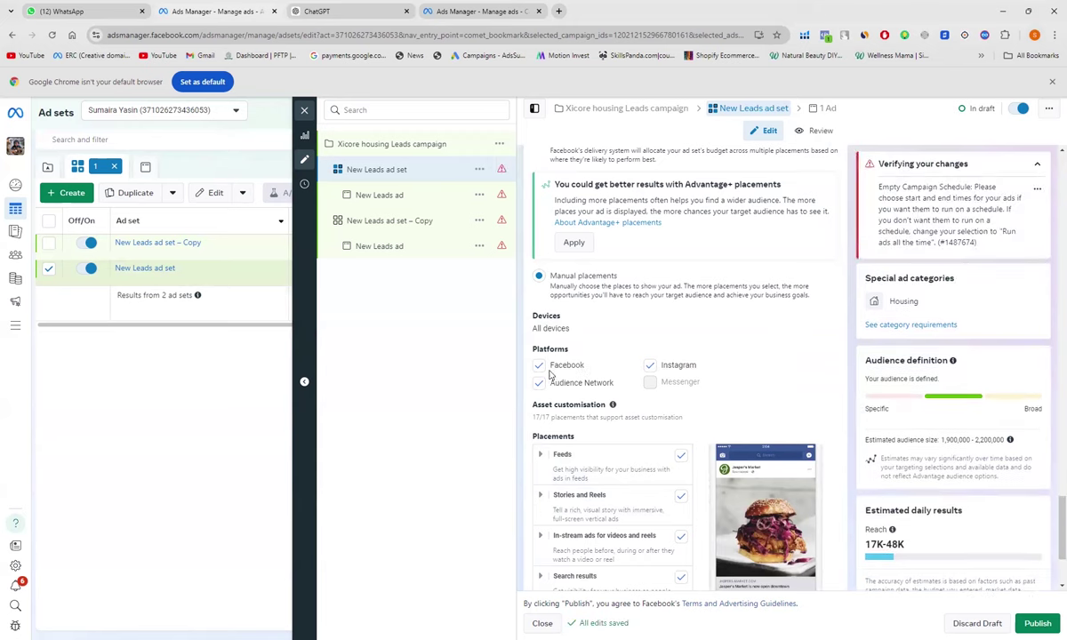
left_click(650, 369)
left_click(539, 386)
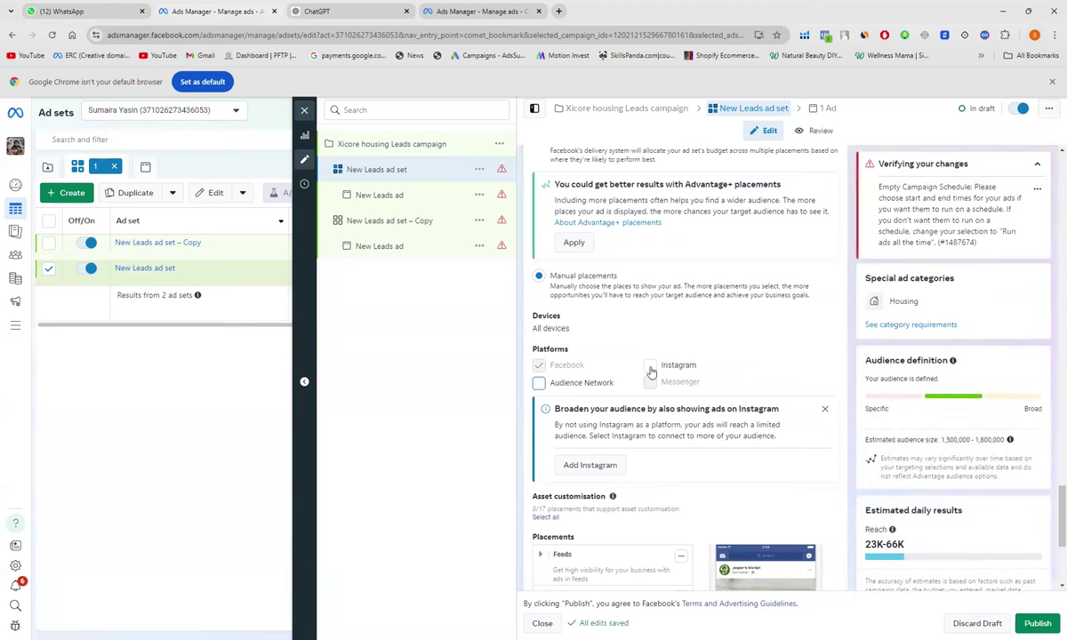
left_click(650, 368)
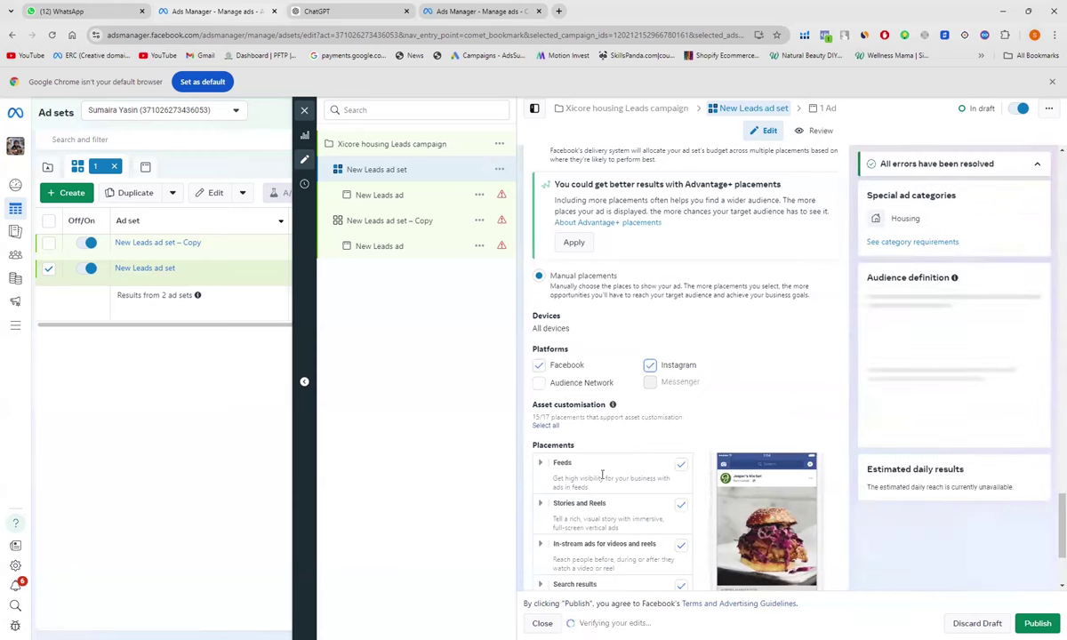
Review the selected placement types and the additional options for devices, skippable ads and brand safety
scroll(601, 478, "down", 2)
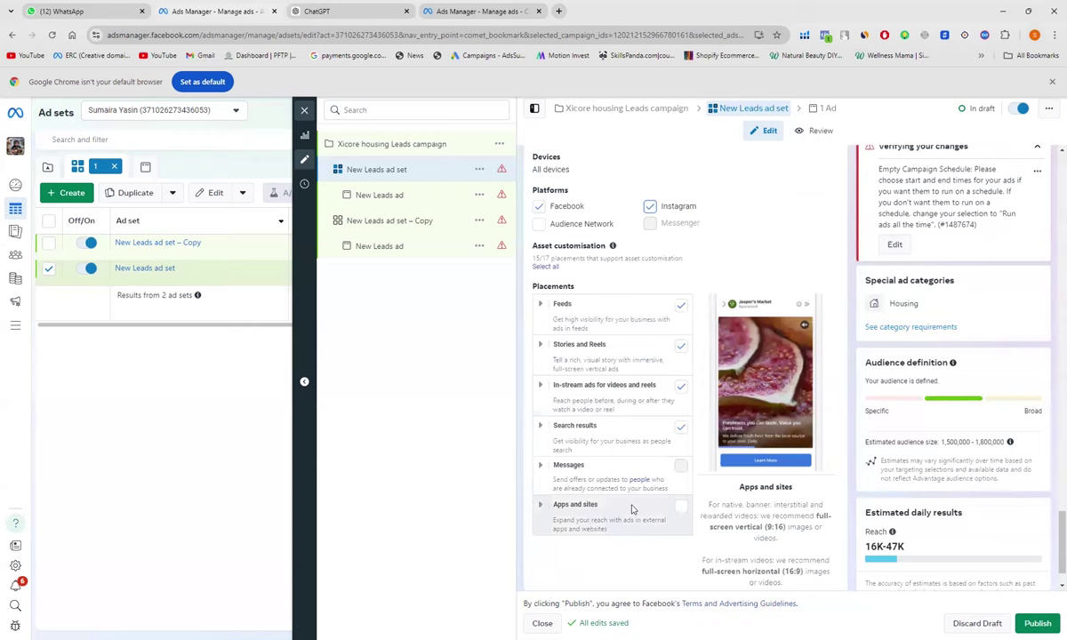
scroll(632, 508, "down", 5)
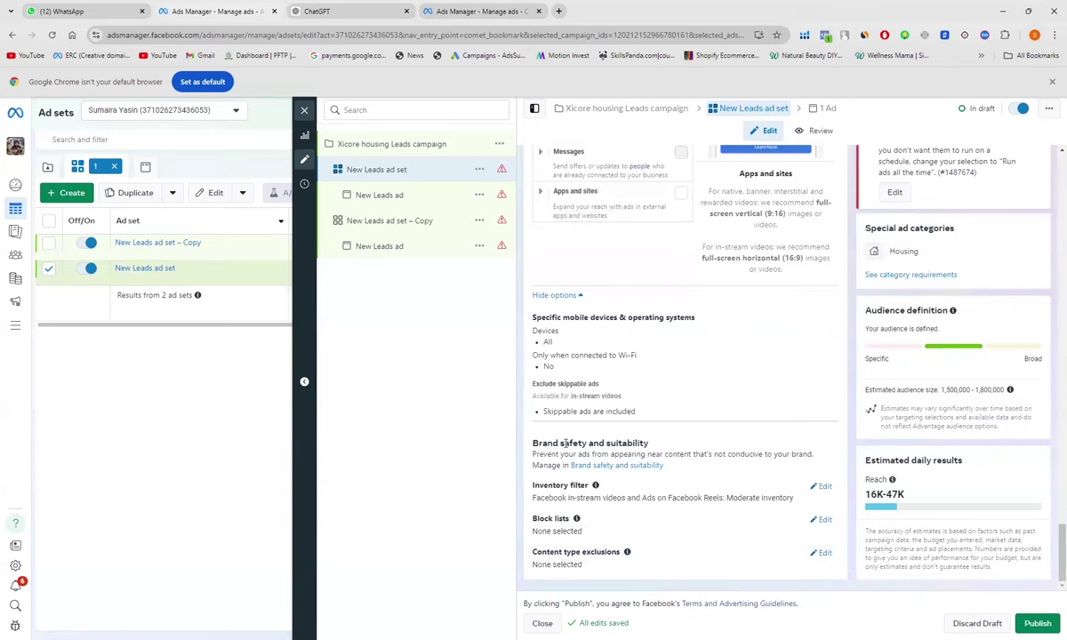
left_click(557, 296)
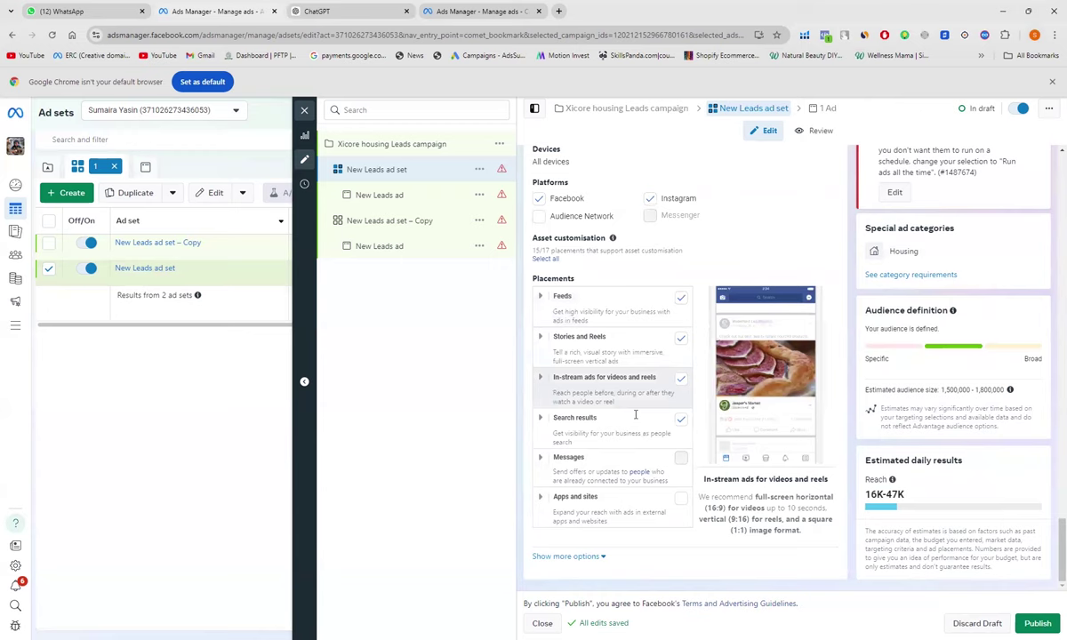
left_click(570, 558)
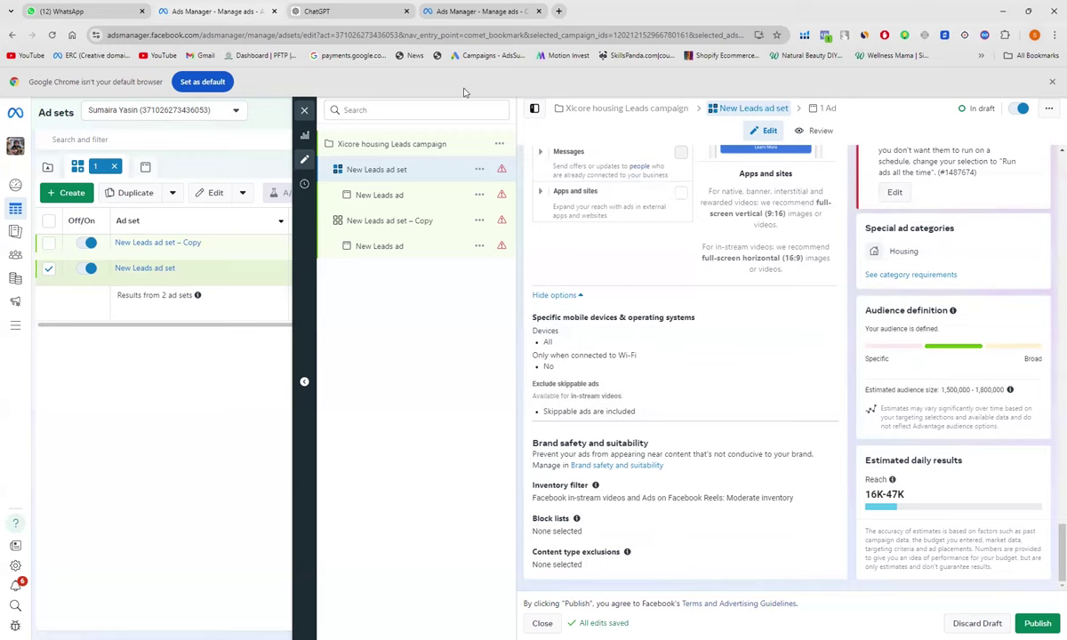
Open the New Leads ad in the original ad set and select stshoppingstore as its Instagram account
left_click(383, 196)
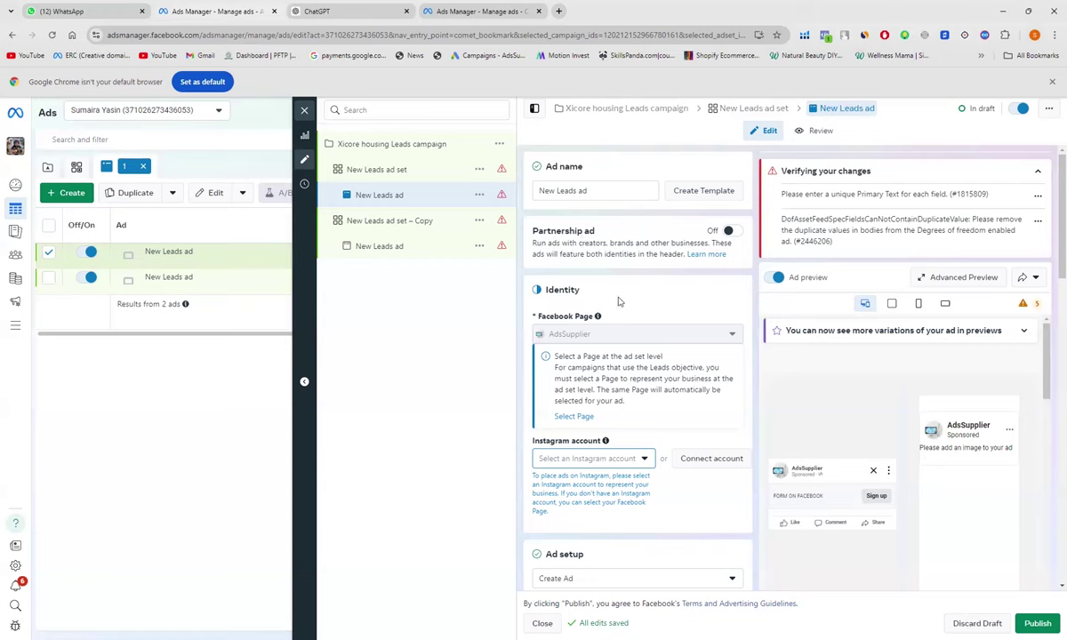
scroll(620, 302, "down", 1)
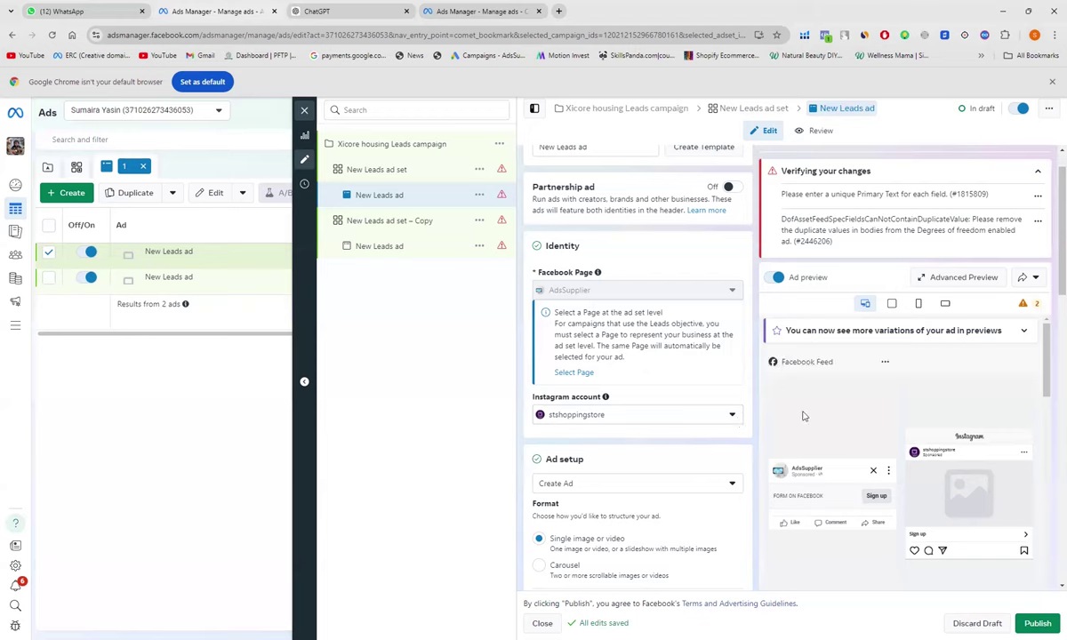
scroll(803, 416, "down", 2)
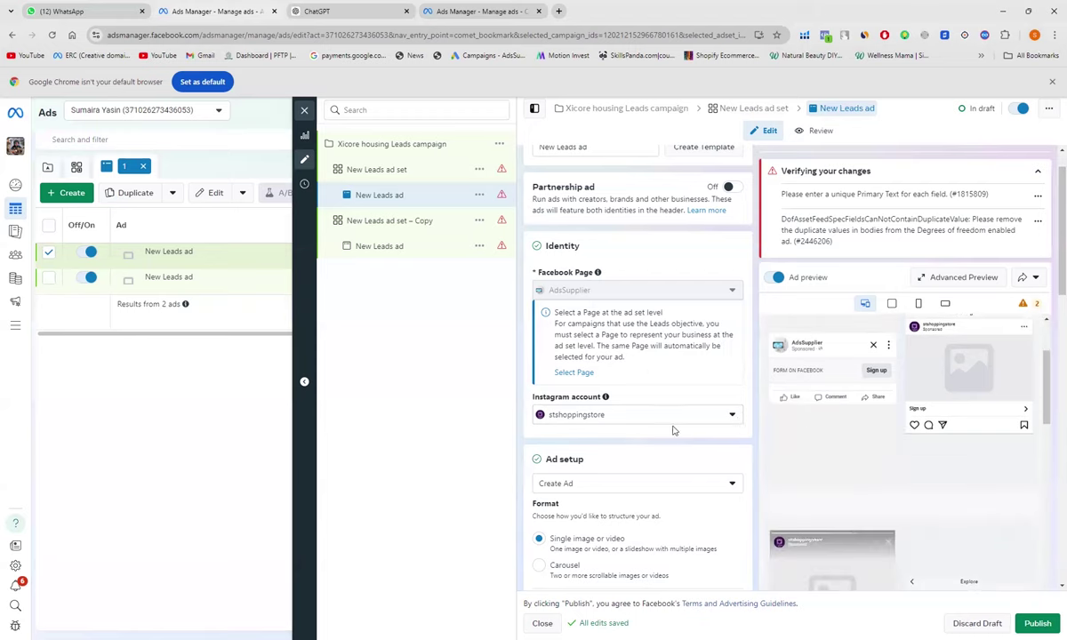
Add the first account image, the 1414 × 2000 yellow housing flyer, to the ad creative with the default crops and enhancements
scroll(673, 430, "down", 1)
scroll(673, 431, "down", 4)
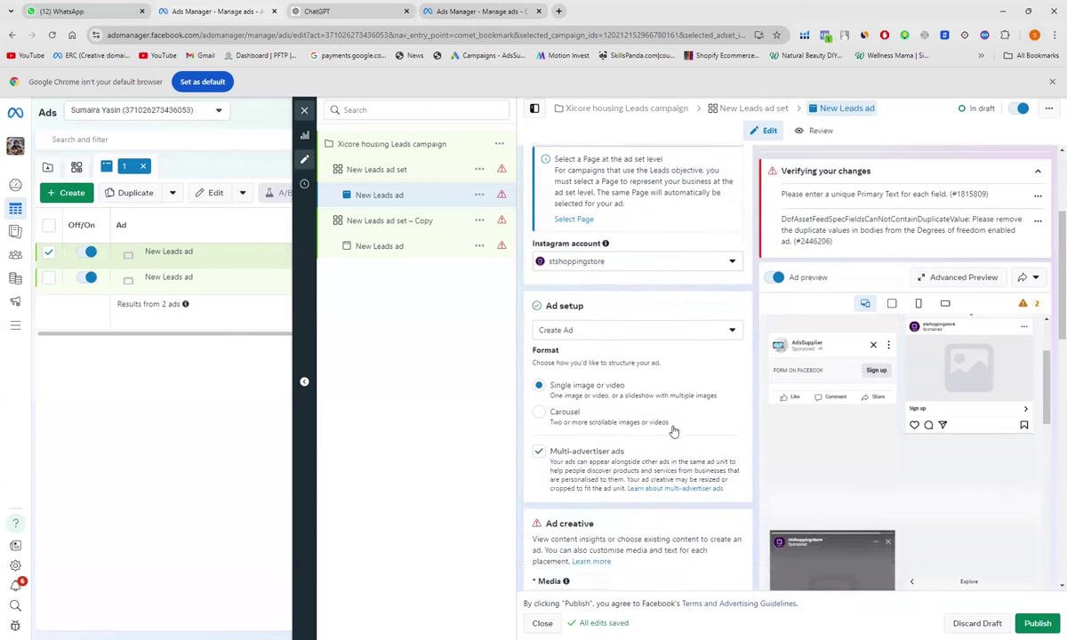
scroll(674, 430, "down", 2)
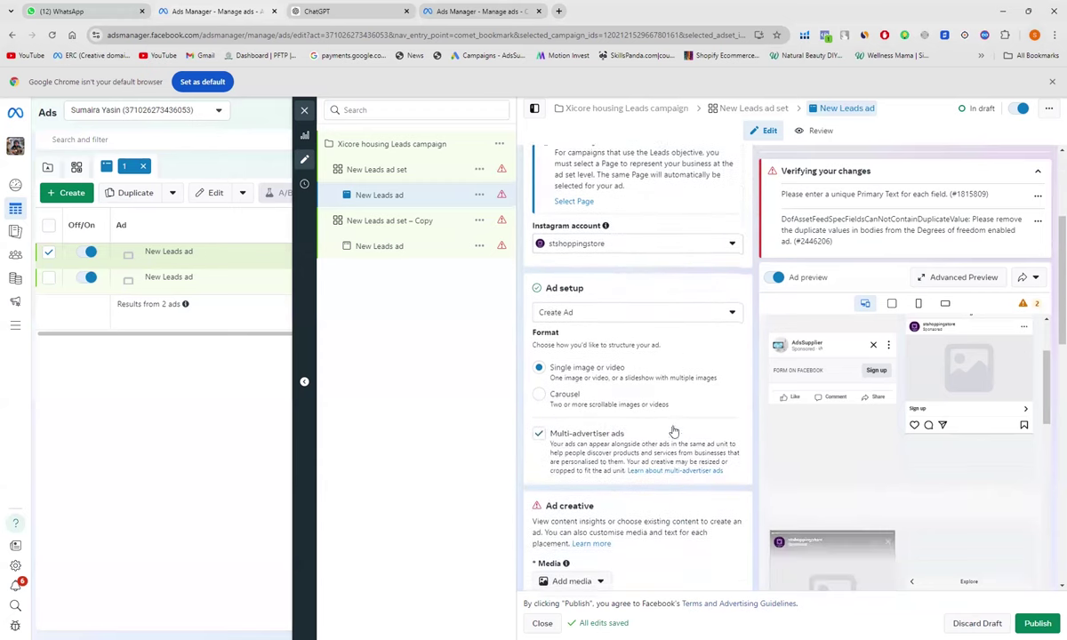
scroll(673, 430, "down", 2)
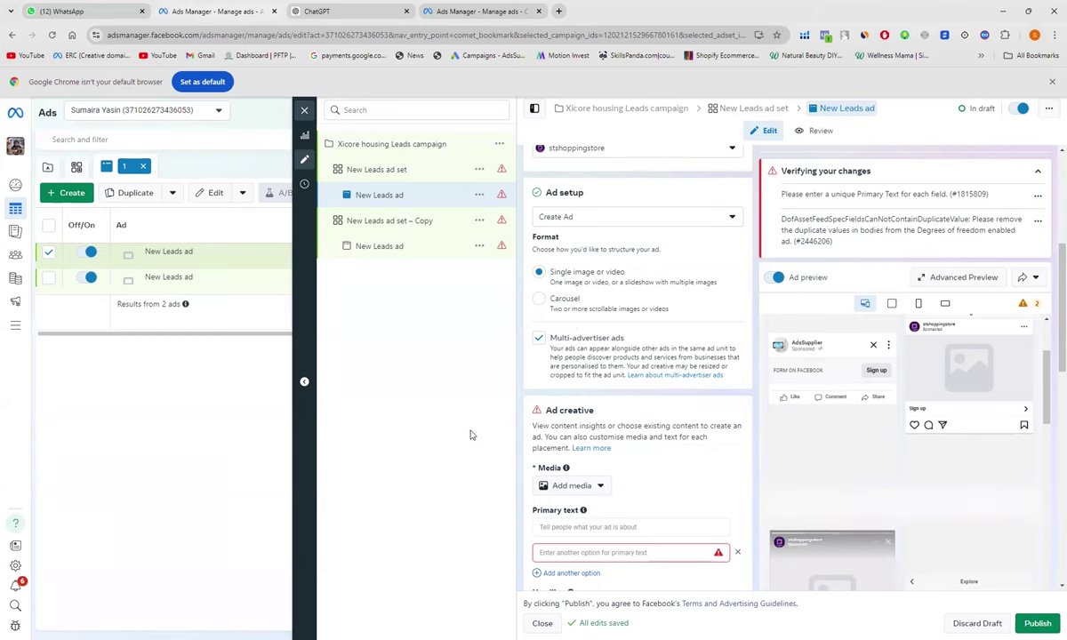
left_click(582, 494)
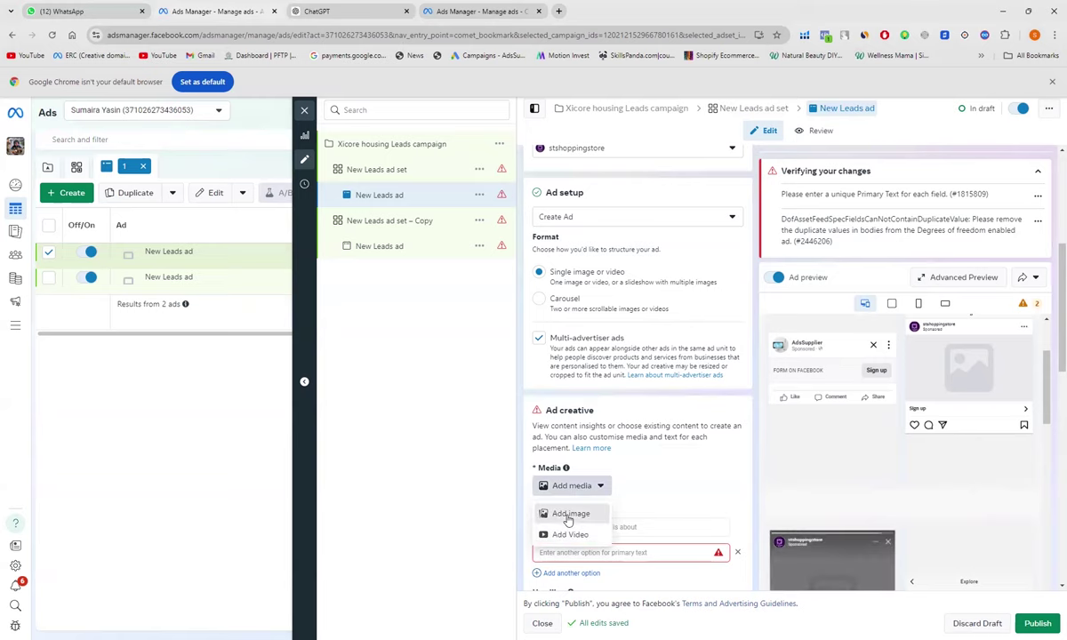
left_click(560, 516)
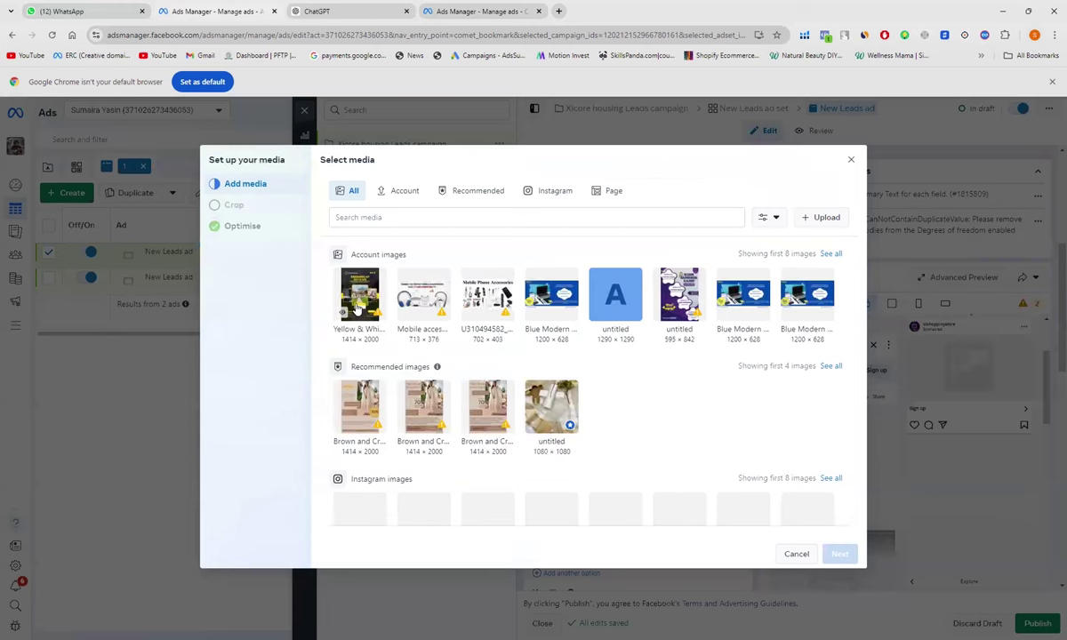
left_click(358, 302)
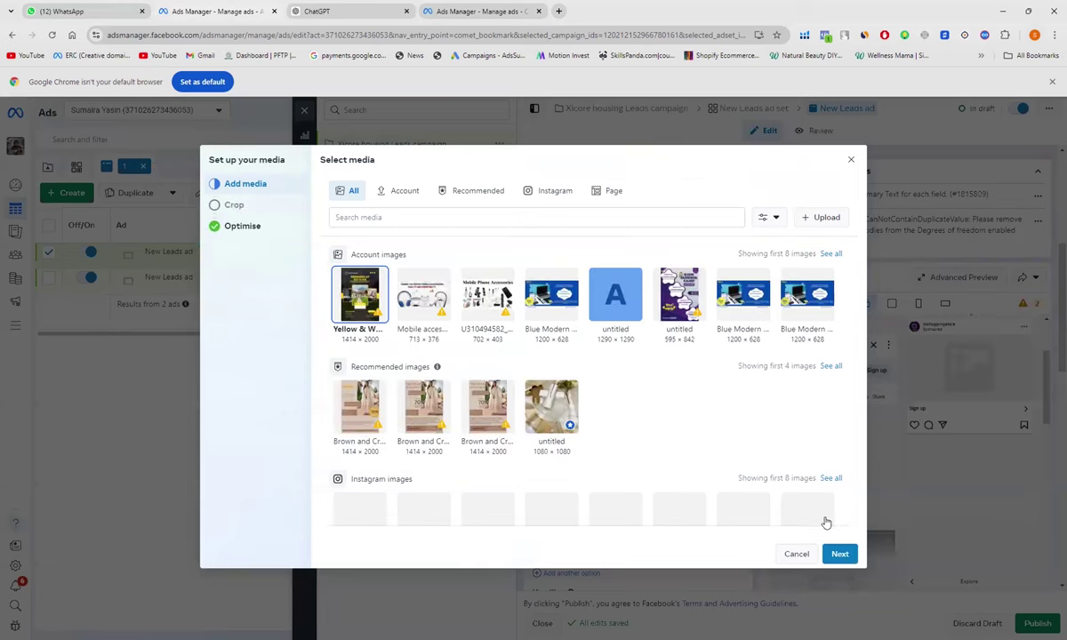
left_click(839, 554)
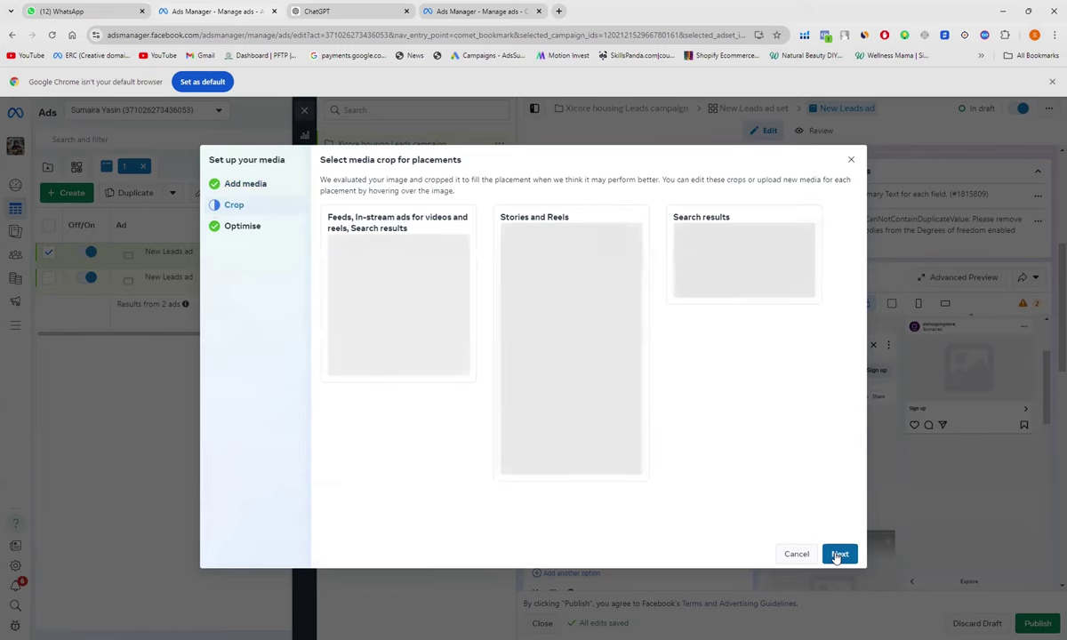
left_click(840, 554)
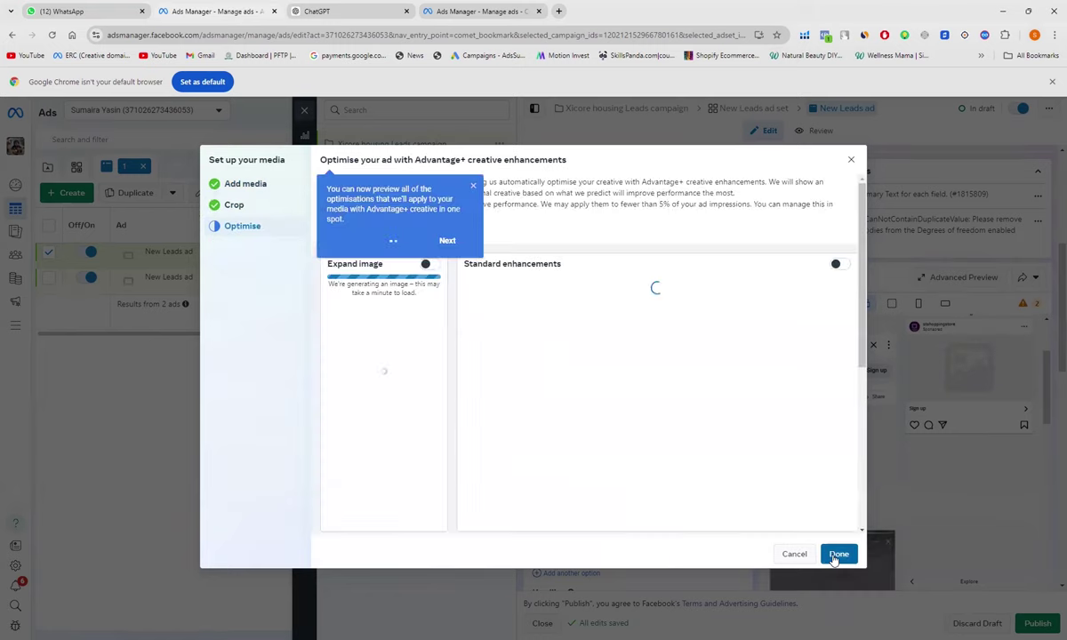
left_click(835, 556)
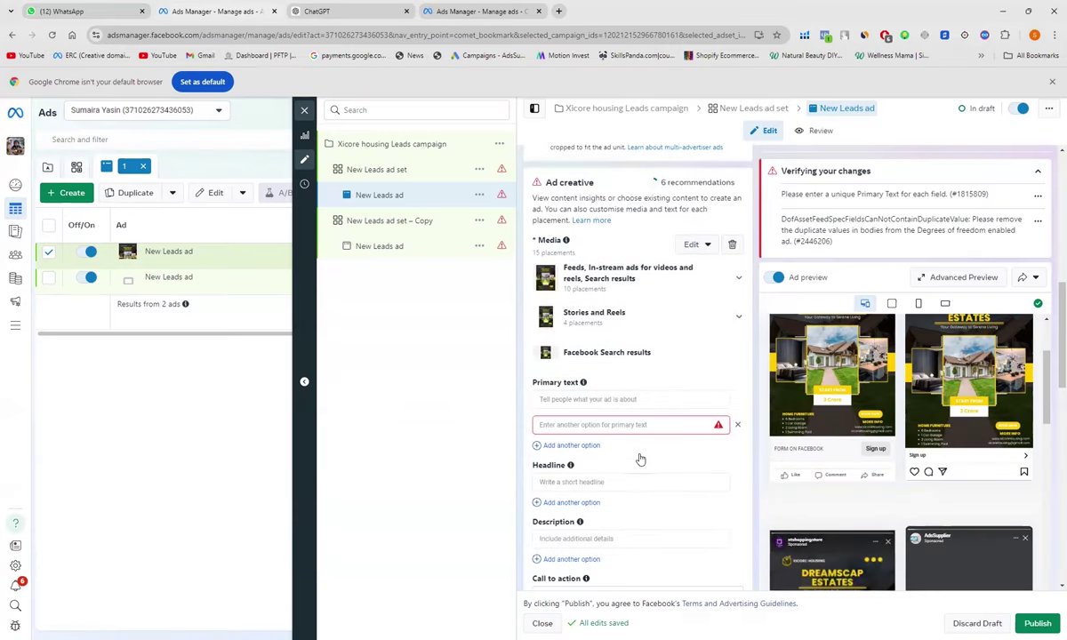
Enter "Live in your dreem house!" as the ad's headline
scroll(639, 458, "down", 3)
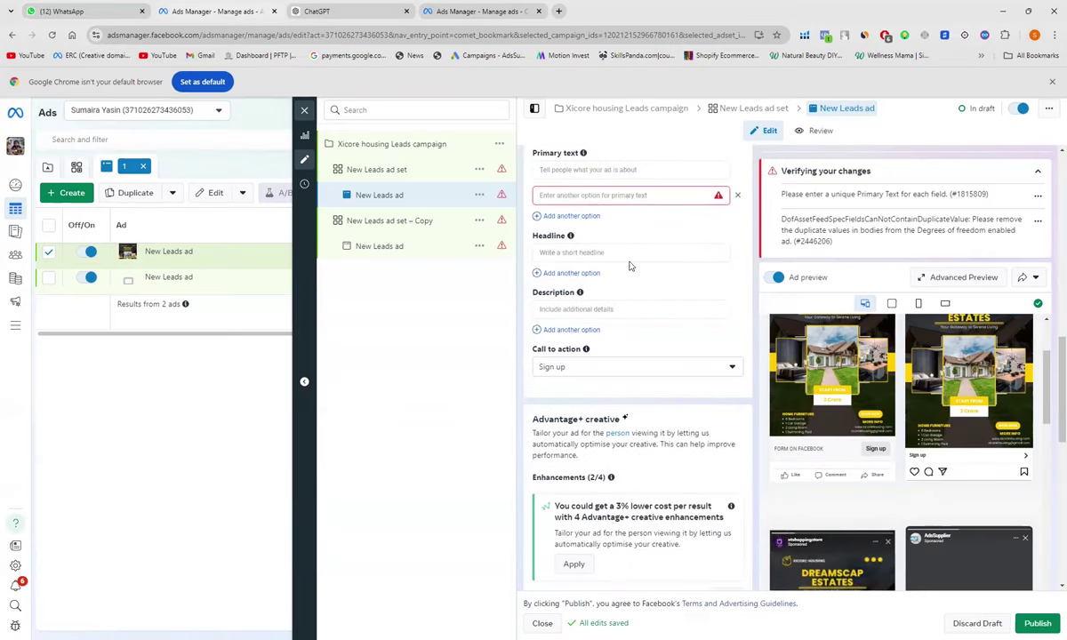
left_click(613, 253)
key("alt+Tab")
type("Live in your dream house!")
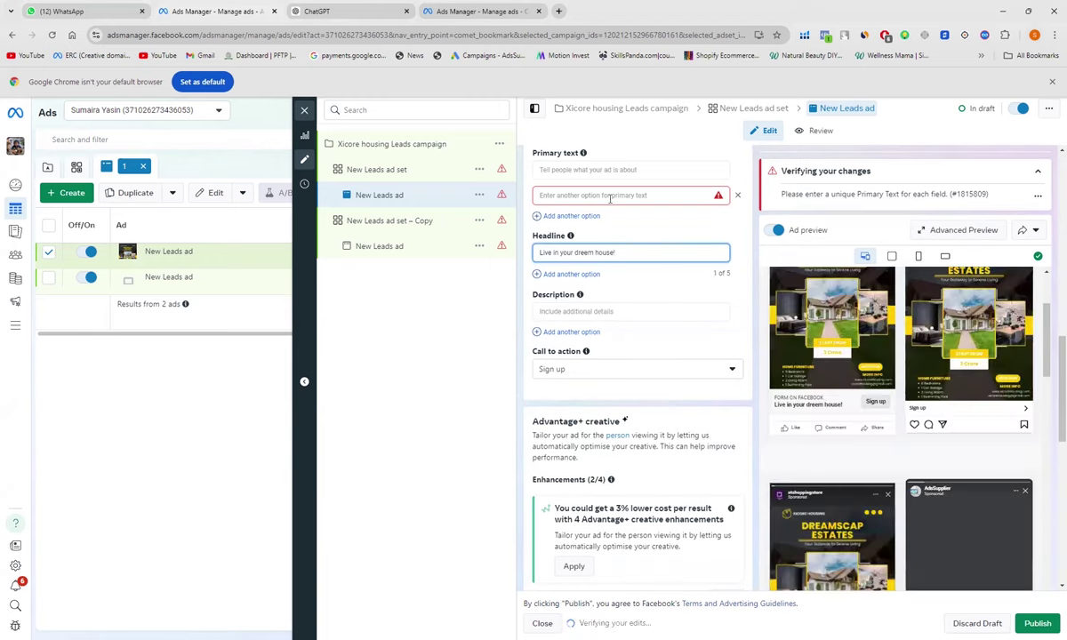
Enter "We are Transforming Dreams into Reality with Personalized Service and Expert Guidance." in the second primary text option
left_click(610, 199)
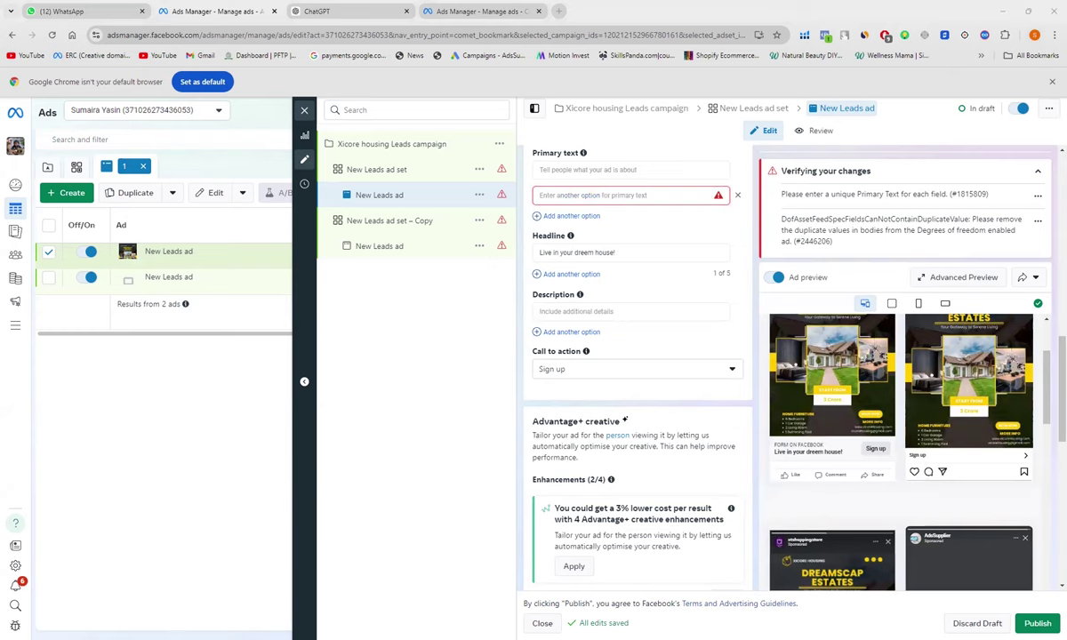
type("We are Transforming Dreams into Reality with Personalized Service and Expert Guidance.")
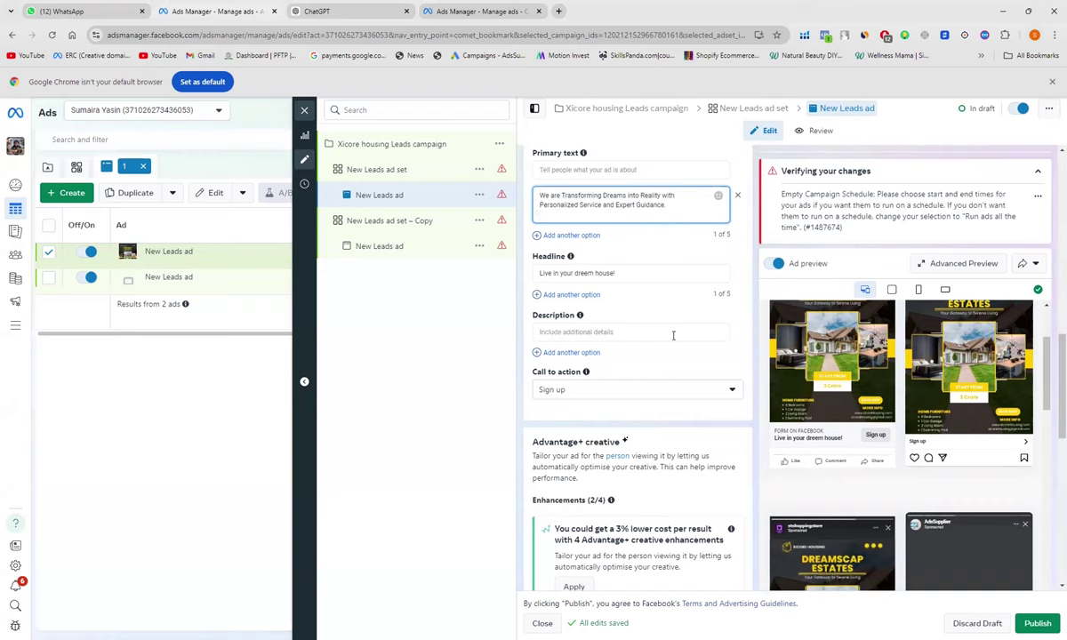
scroll(673, 341, "down", 1)
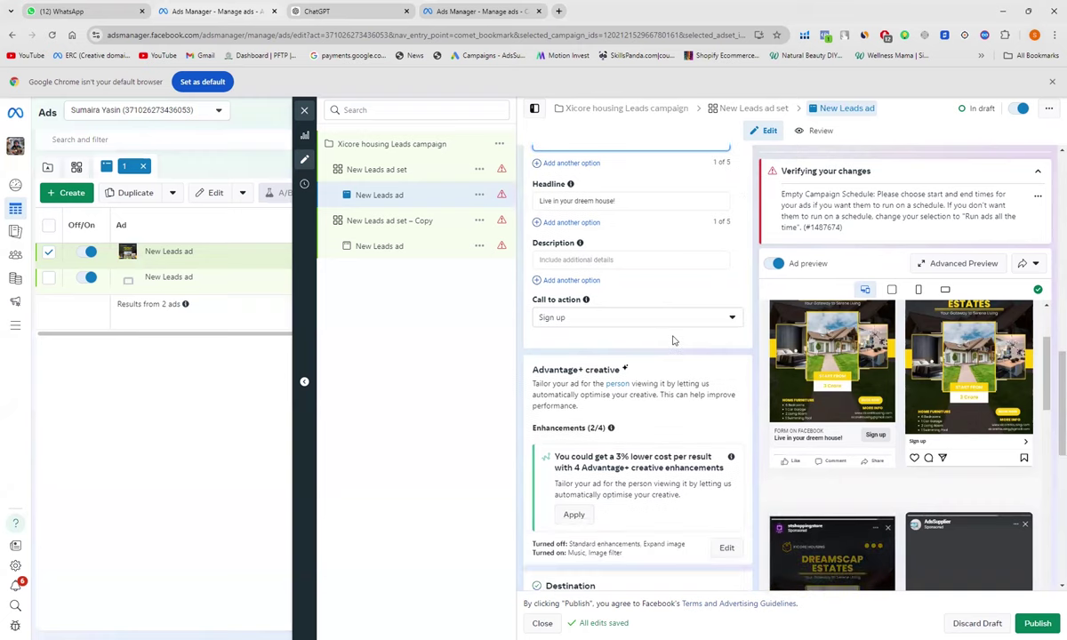